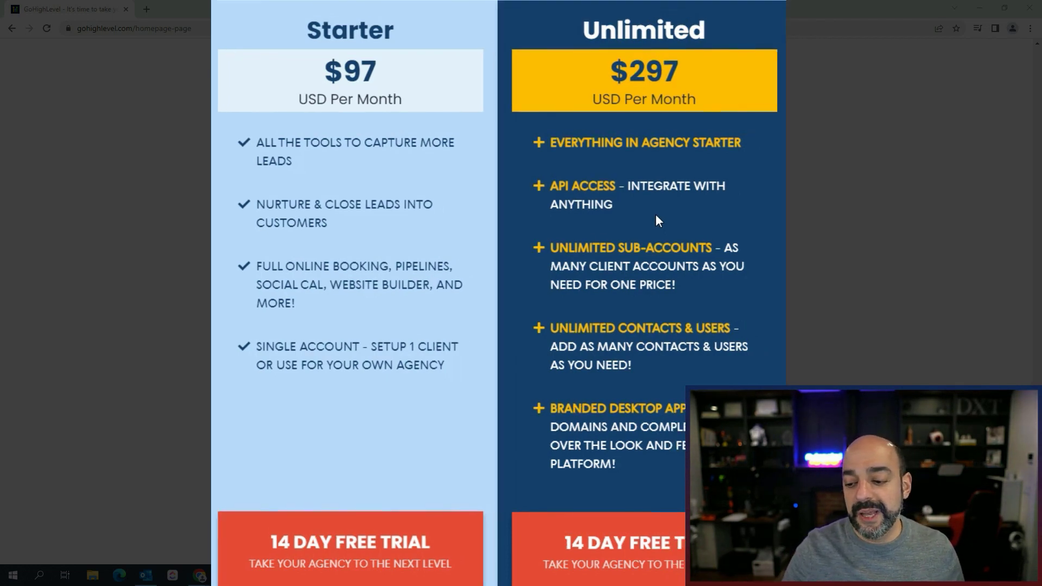
Start the 14-day free trial of the Starter plan at $97 per month.
{"action": "left_click", "coordinate": [344, 540]}
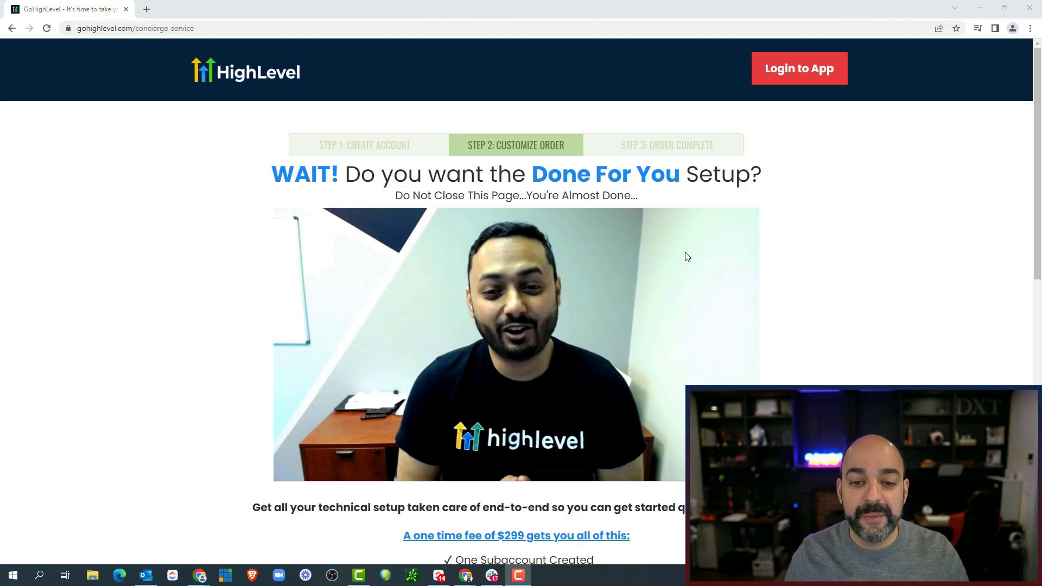
Read through what the one-time $299 Done For You setup offer includes.
{"action": "scroll", "coordinate": [682, 310], "scroll_direction": "down", "scroll_amount": 1}
{"action": "scroll", "coordinate": [691, 317], "scroll_direction": "down", "scroll_amount": 2}
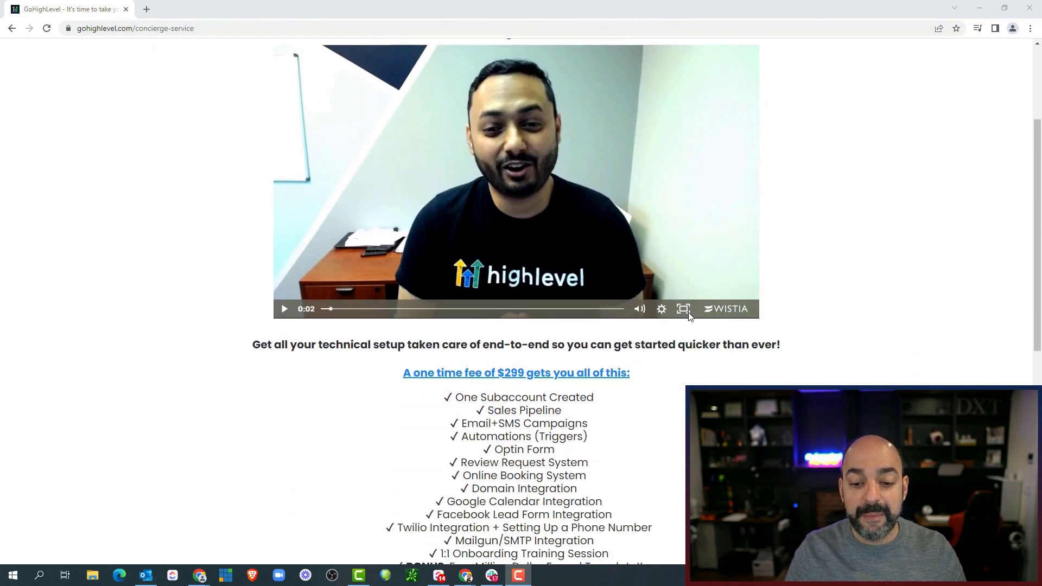
{"action": "scroll", "coordinate": [691, 320], "scroll_direction": "up", "scroll_amount": 1}
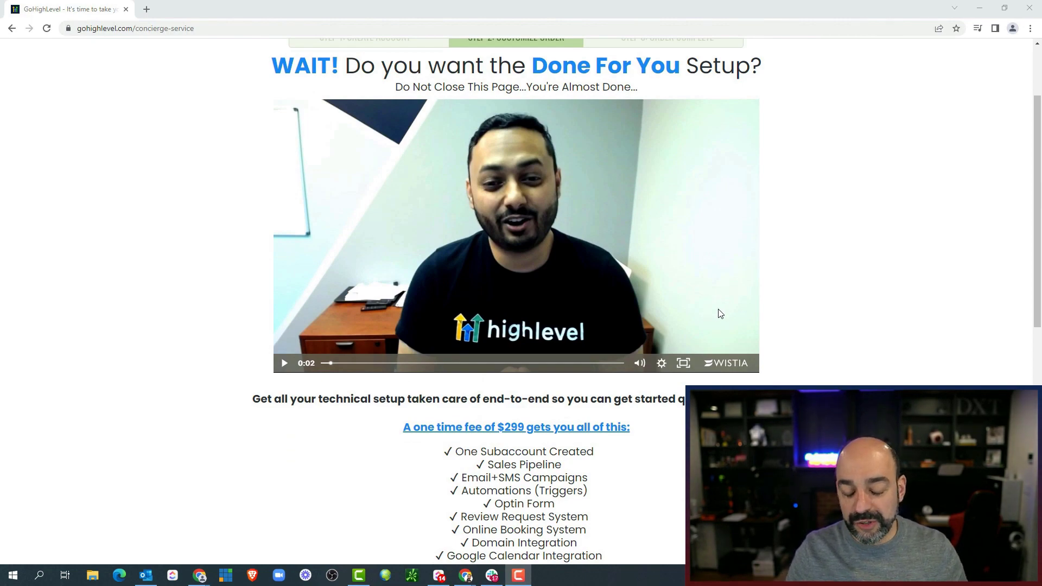
{"action": "scroll", "coordinate": [721, 323], "scroll_direction": "down", "scroll_amount": 2}
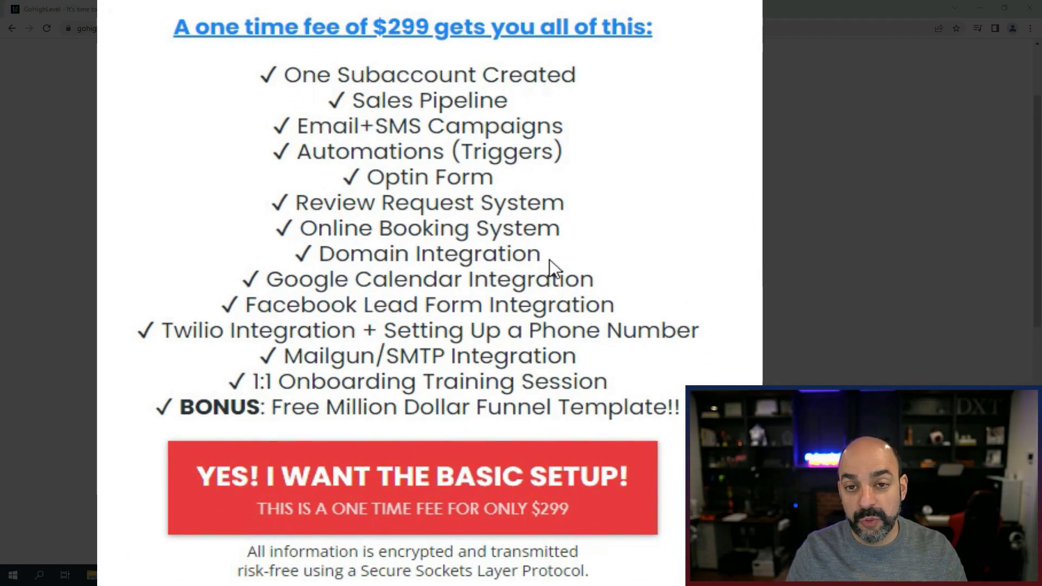
{"action": "scroll", "coordinate": [549, 259], "scroll_direction": "down", "scroll_amount": 5}
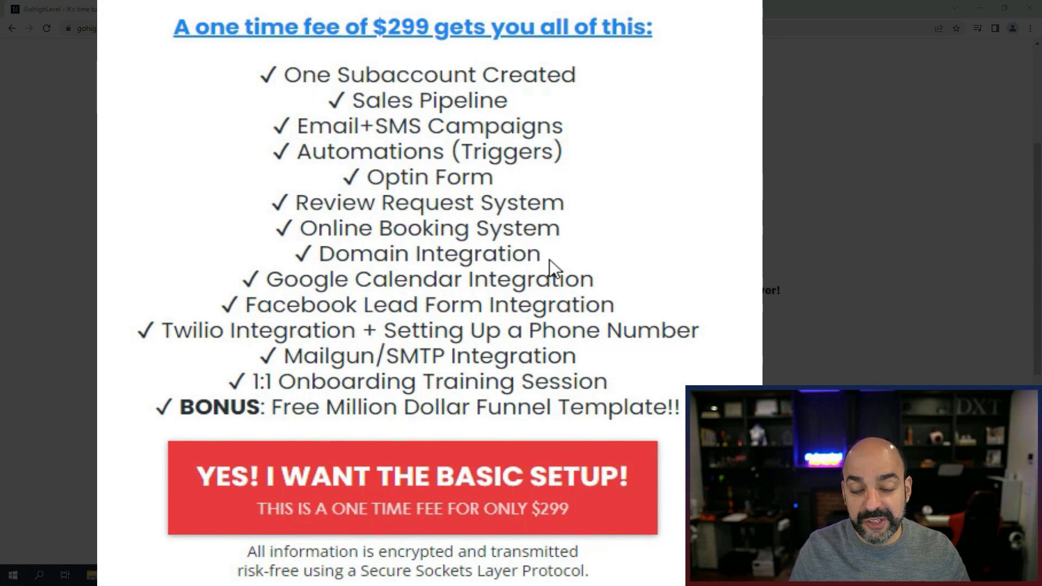
{"action": "scroll", "coordinate": [549, 259], "scroll_direction": "up", "scroll_amount": 5}
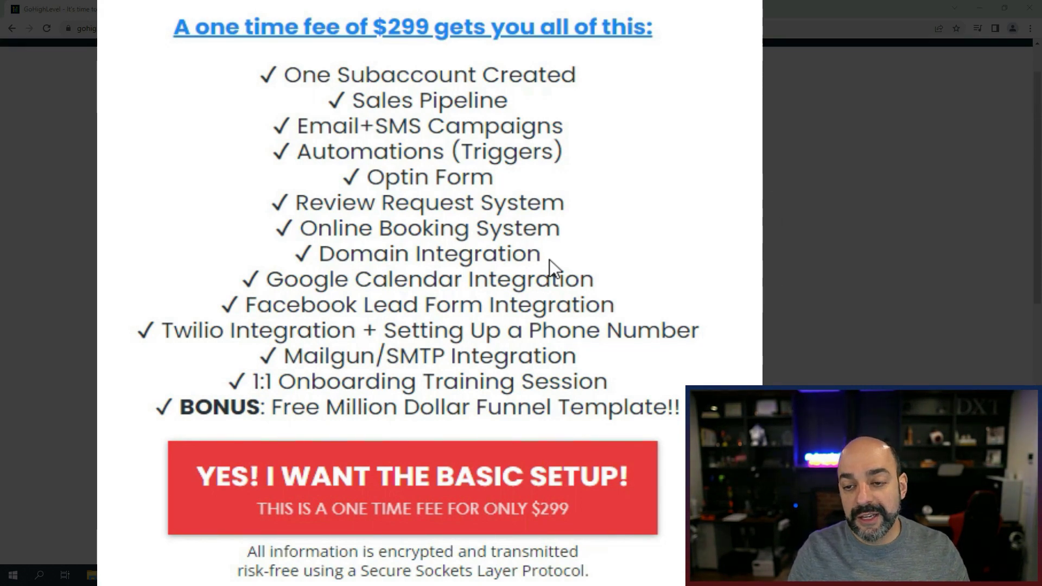
{"action": "scroll", "coordinate": [549, 259], "scroll_direction": "down", "scroll_amount": 5}
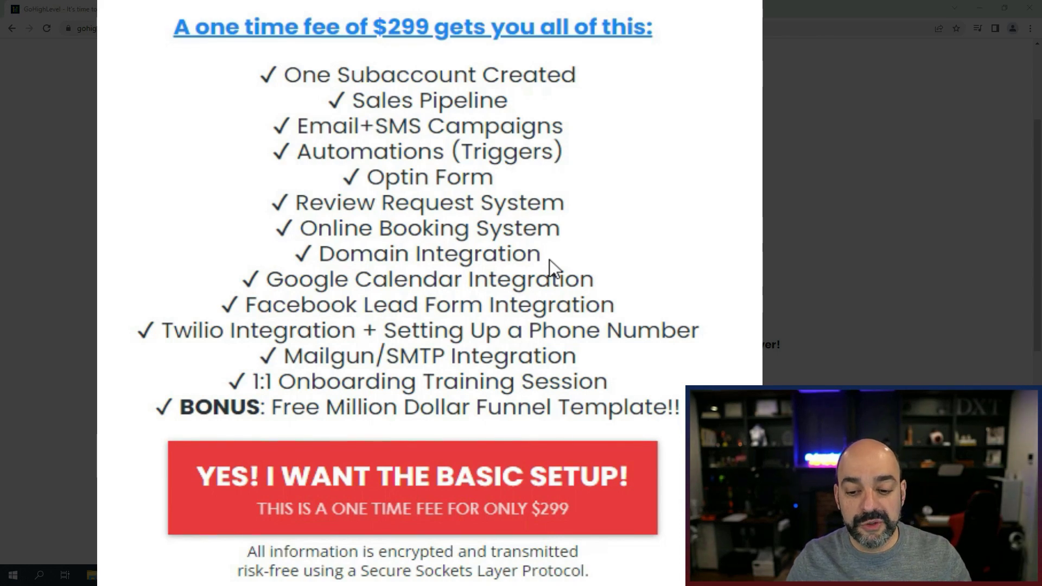
{"action": "scroll", "coordinate": [549, 259], "scroll_direction": "down", "scroll_amount": 2}
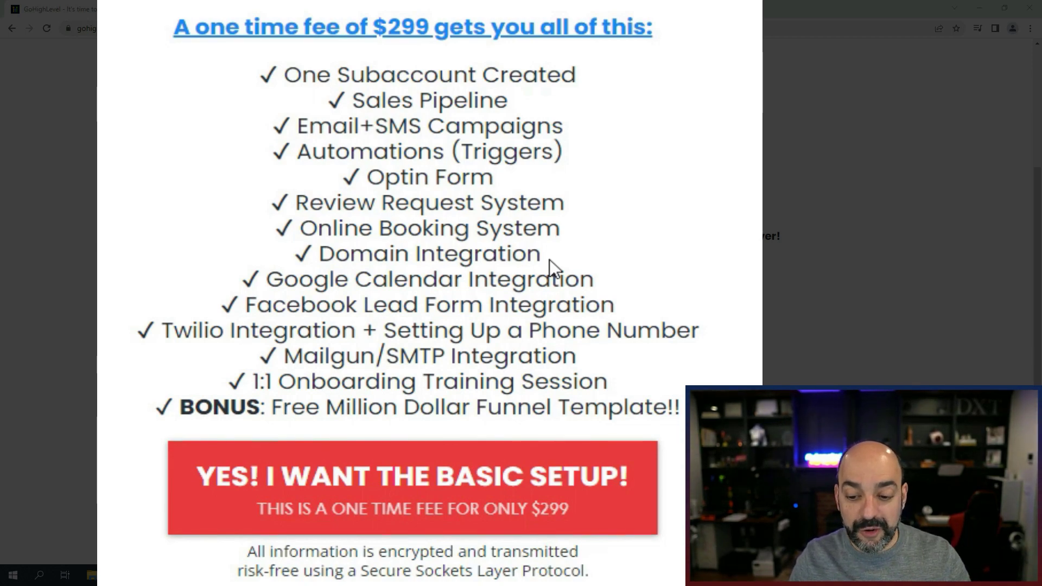
Select and copy the list of items included in the $299 setup, from the subaccount to the bonus funnel template.
{"action": "left_click_drag", "start_coordinate": [644, 461], "coordinate": [421, 295]}
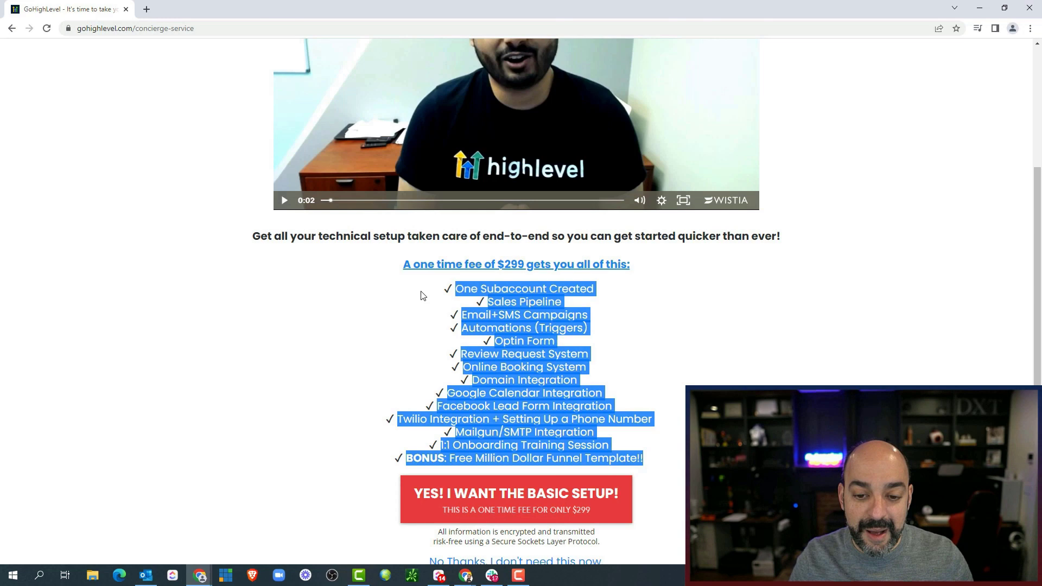
{"action": "right_click", "coordinate": [560, 314]}
{"action": "left_click", "coordinate": [579, 320]}
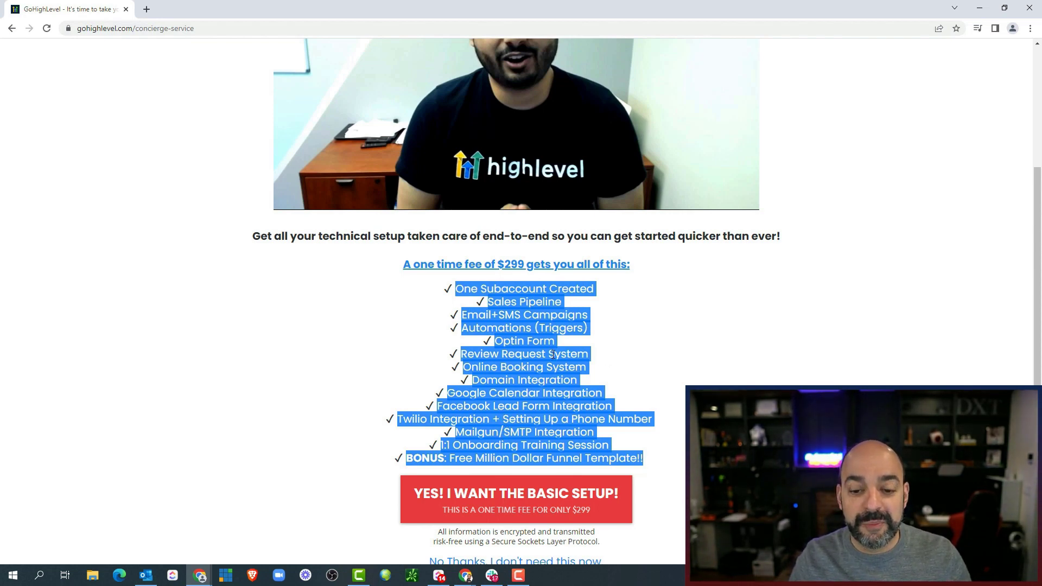
Look over the rest of the Done For You setup offer and decline it.
{"action": "scroll", "coordinate": [532, 391], "scroll_direction": "down", "scroll_amount": 2}
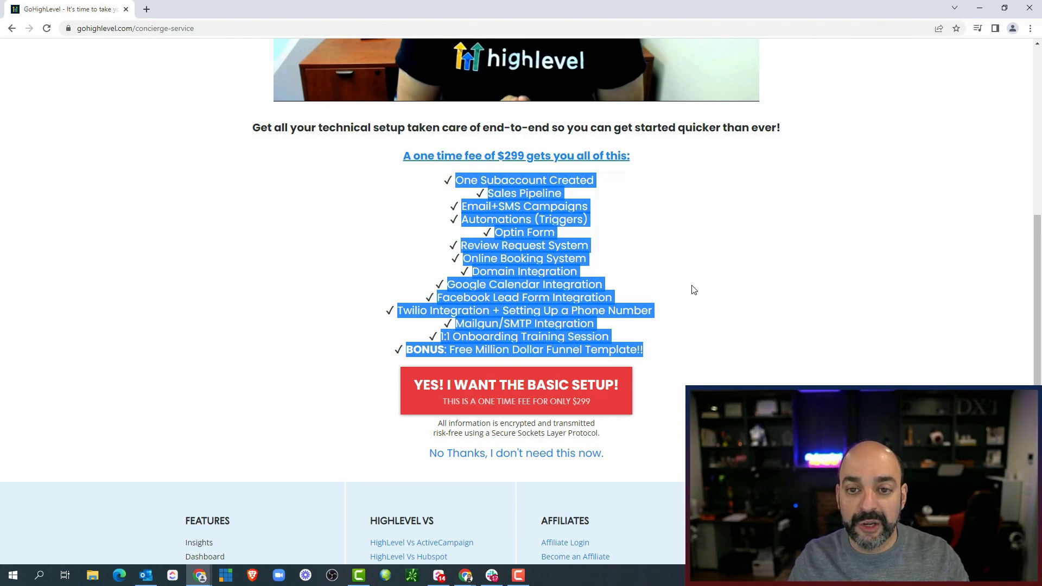
{"action": "scroll", "coordinate": [694, 299], "scroll_direction": "up", "scroll_amount": 2}
{"action": "scroll", "coordinate": [581, 272], "scroll_direction": "up", "scroll_amount": 2}
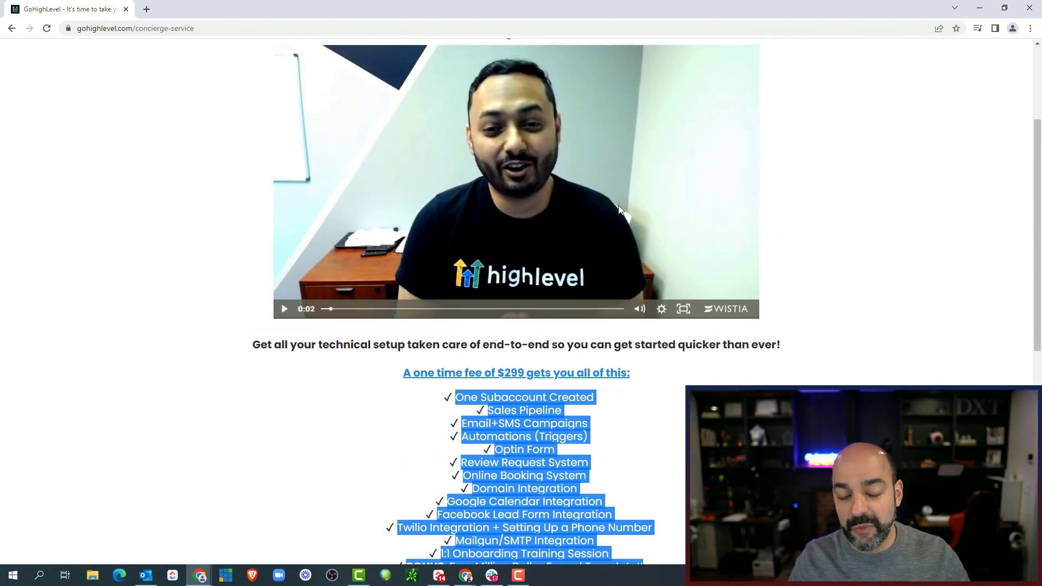
{"action": "scroll", "coordinate": [618, 209], "scroll_direction": "down", "scroll_amount": 3}
{"action": "scroll", "coordinate": [605, 289], "scroll_direction": "down", "scroll_amount": 3}
{"action": "left_click", "coordinate": [539, 348]}
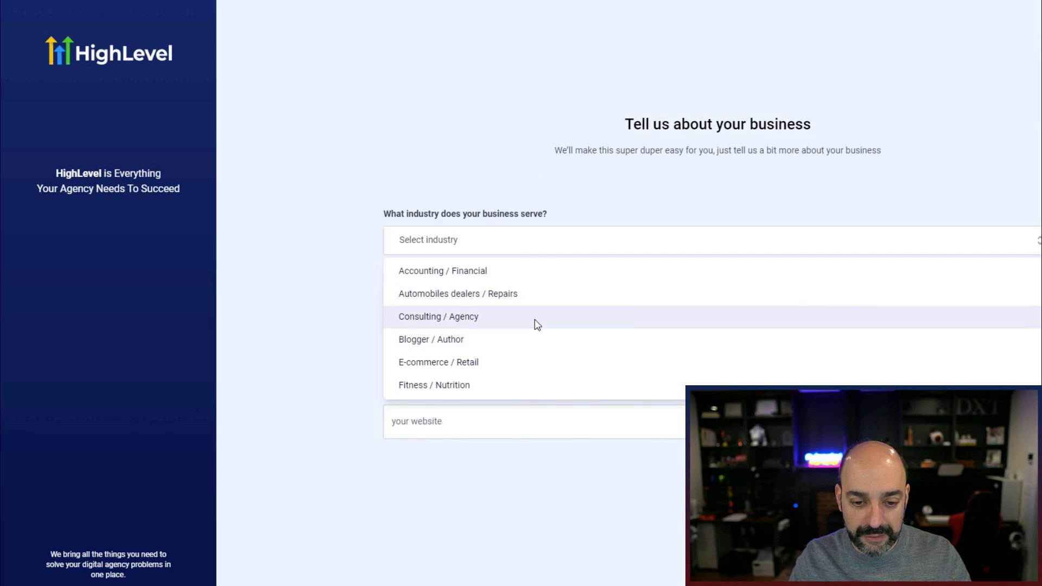
Set the business industry to Consulting / Agency and the customer count to 1-3, and try to continue without a website address.
{"action": "left_click", "coordinate": [537, 324]}
{"action": "left_click", "coordinate": [451, 304]}
{"action": "left_click", "coordinate": [540, 421]}
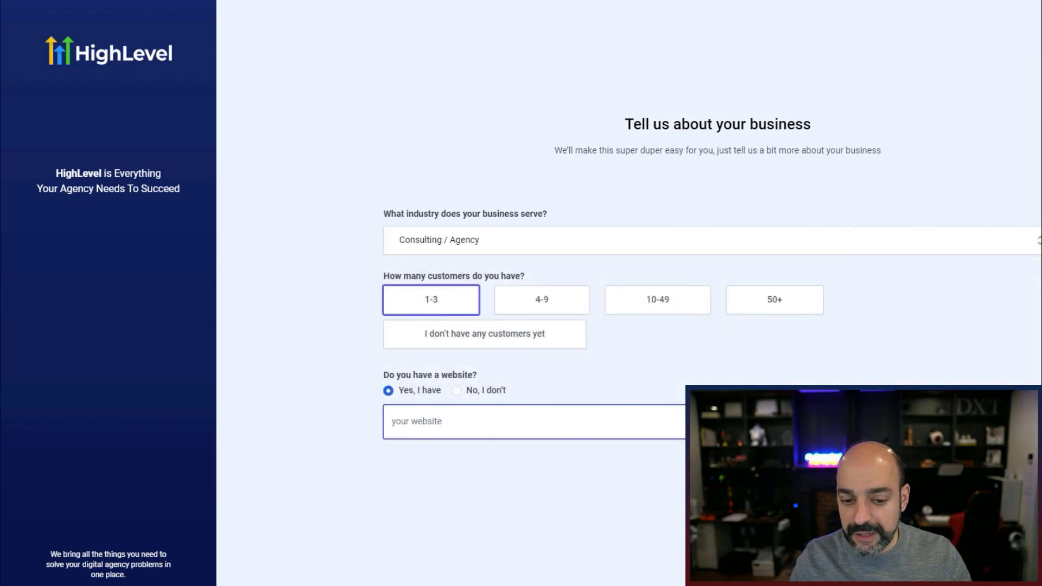
{"action": "left_click", "coordinate": [779, 326]}
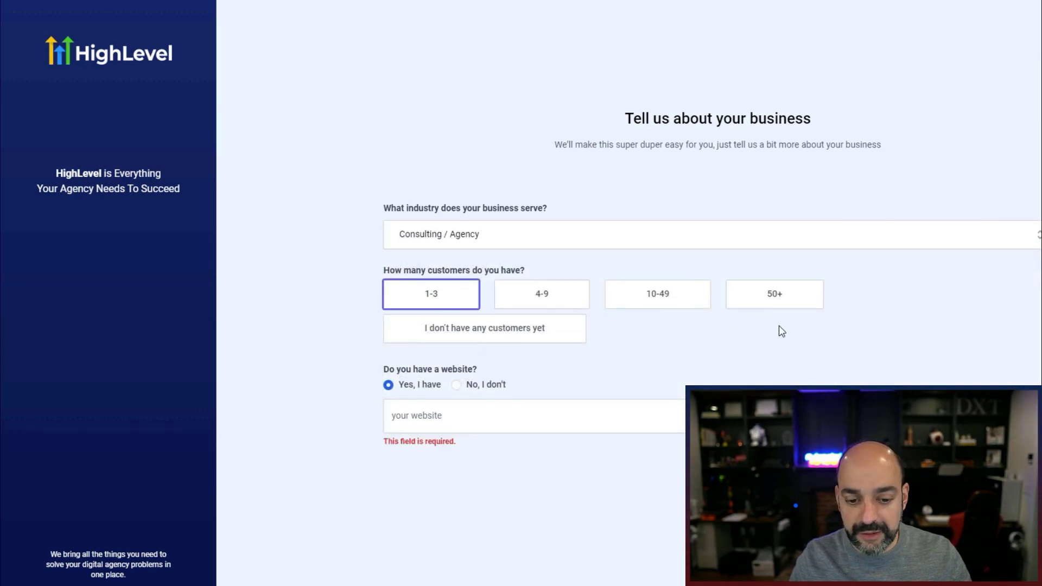
Answer that the business has no website and submit the business details.
{"action": "left_click", "coordinate": [463, 385]}
{"action": "left_click", "coordinate": [512, 330]}
{"action": "left_click", "coordinate": [987, 434]}
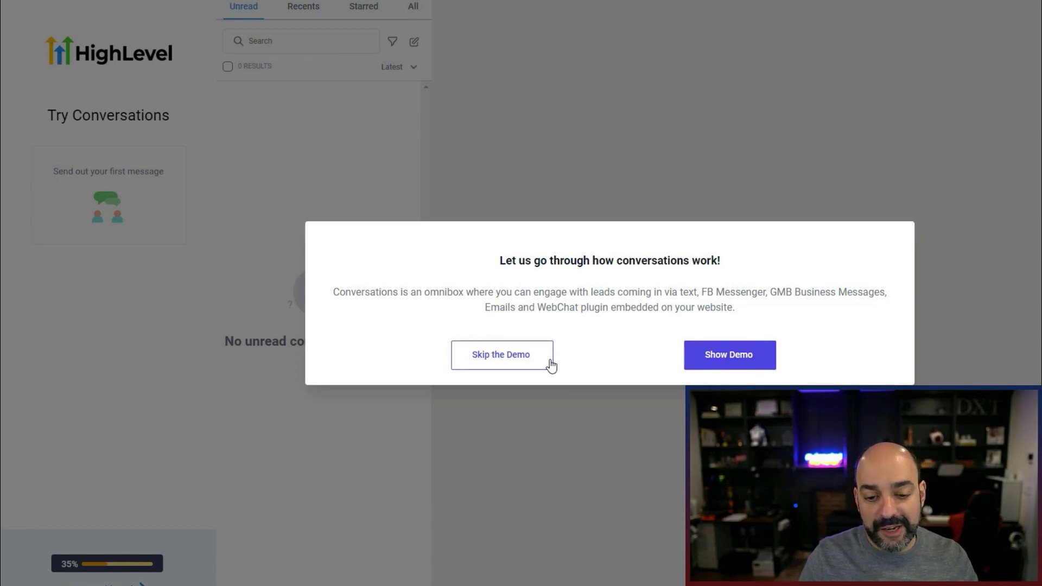
Skip the conversations demo and switch from the agency dashboard to the DVM Media sub-account.
{"action": "left_click", "coordinate": [525, 369]}
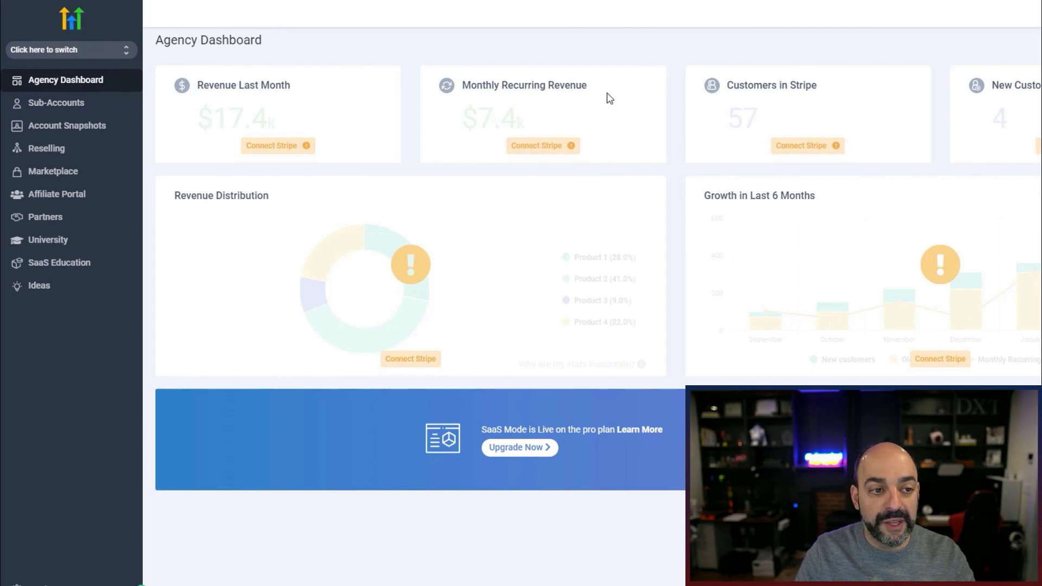
{"action": "left_click", "coordinate": [92, 57]}
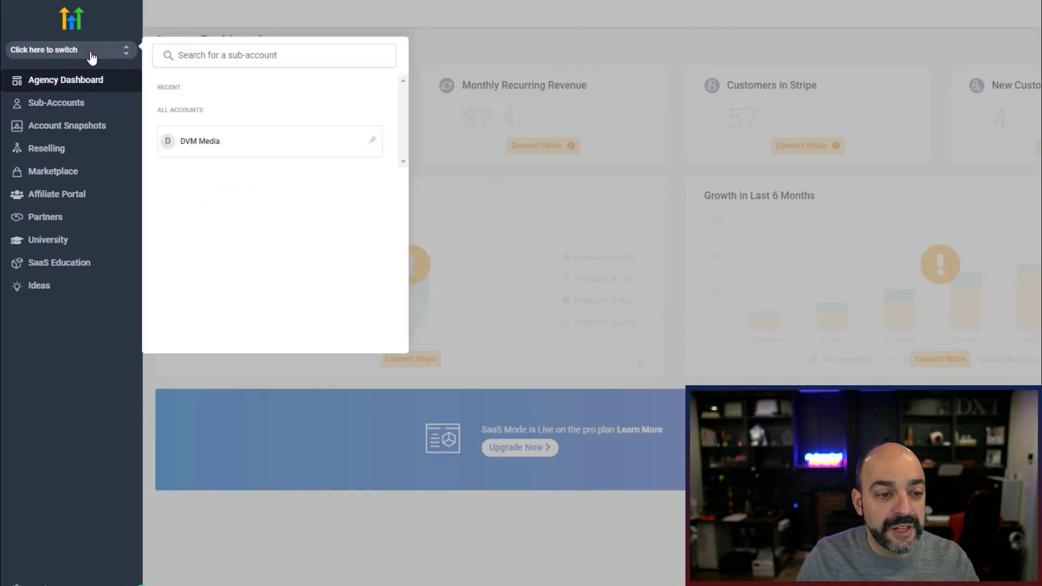
{"action": "left_click", "coordinate": [235, 151]}
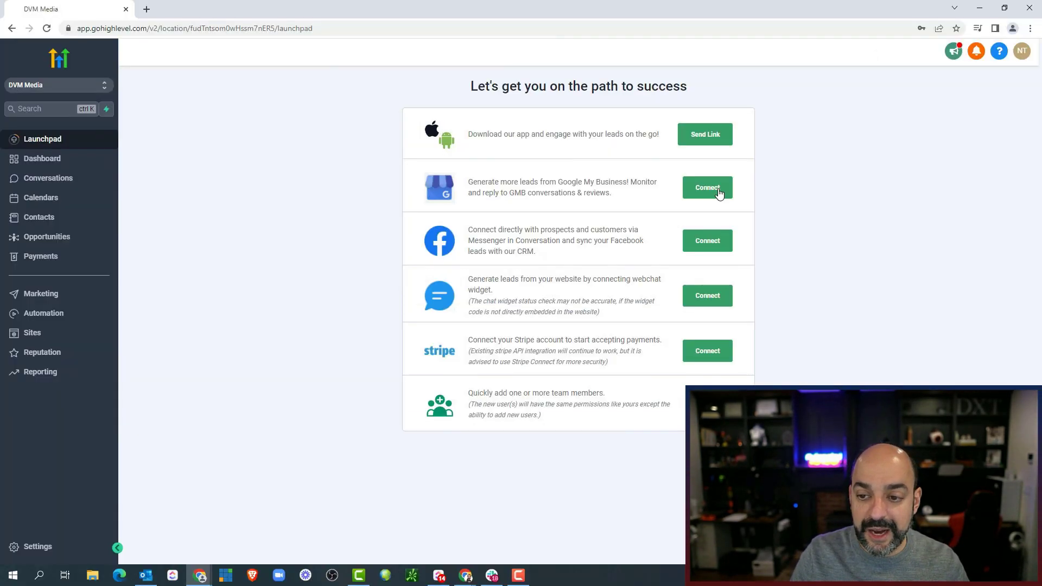
View the Google sign-in for the Google My Business connection and close it without signing in.
{"action": "left_click", "coordinate": [707, 187]}
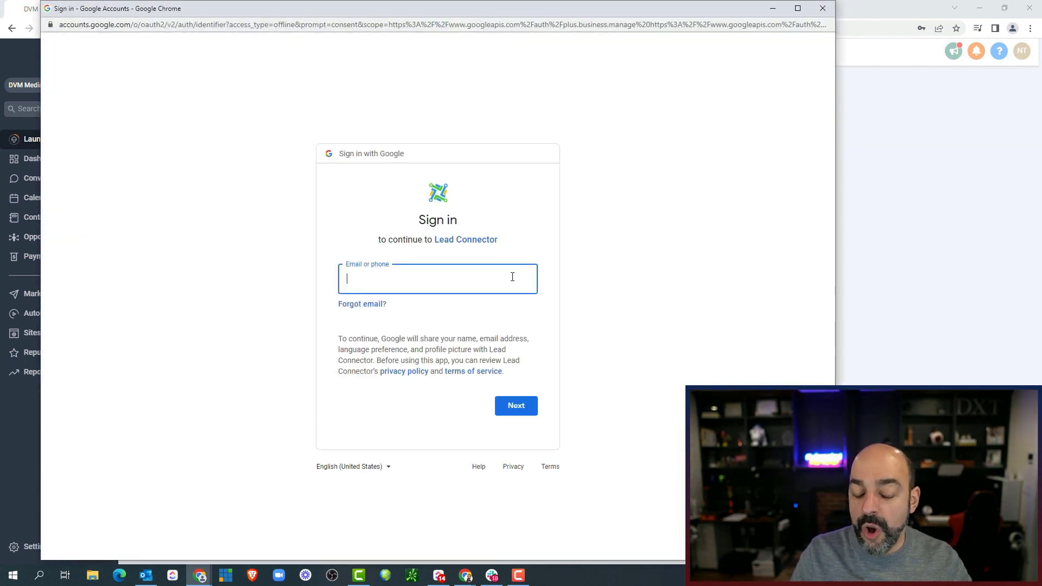
{"action": "left_click", "coordinate": [823, 8]}
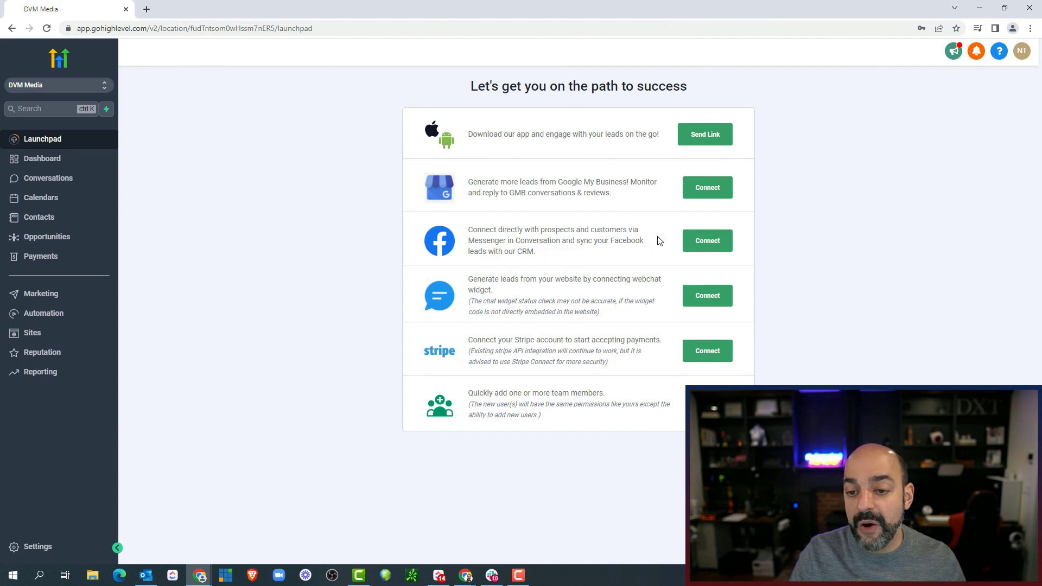
Connect Facebook by authorising LeadConnector with the logged-in profile, and view the businesses that can be linked without choosing one.
{"action": "left_click", "coordinate": [711, 243]}
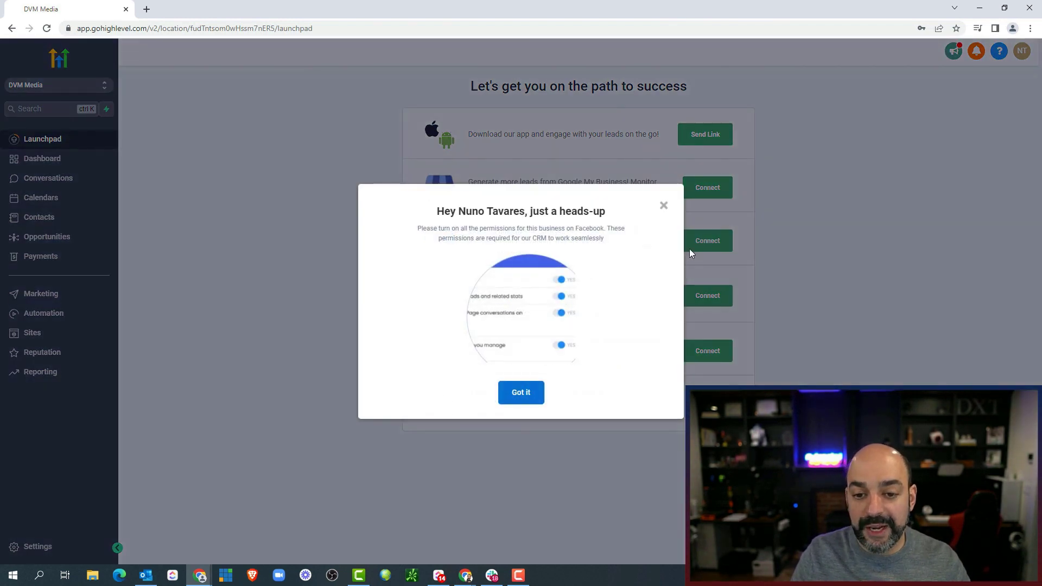
{"action": "left_click", "coordinate": [531, 391]}
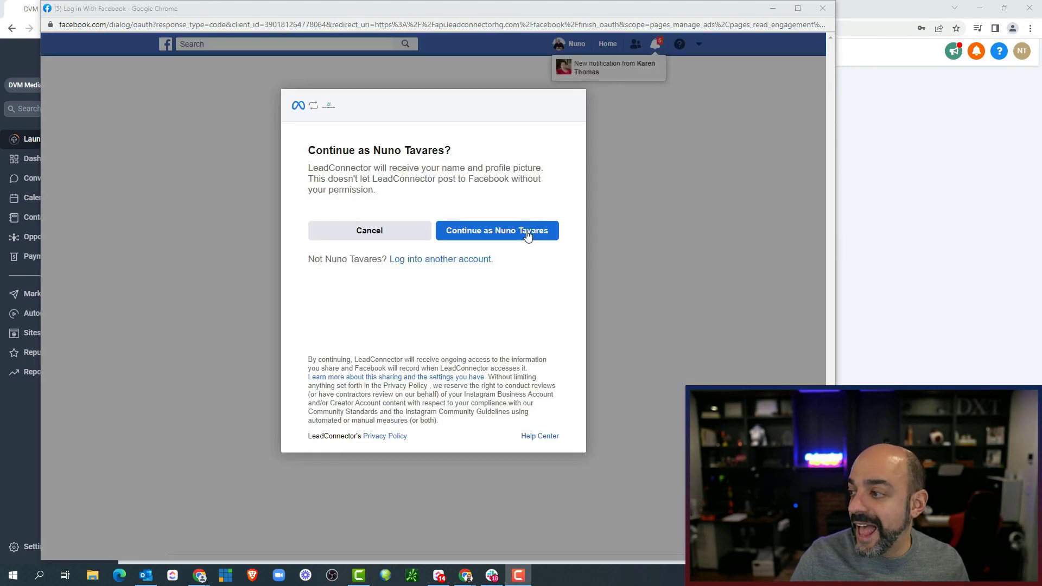
{"action": "left_click", "coordinate": [530, 233]}
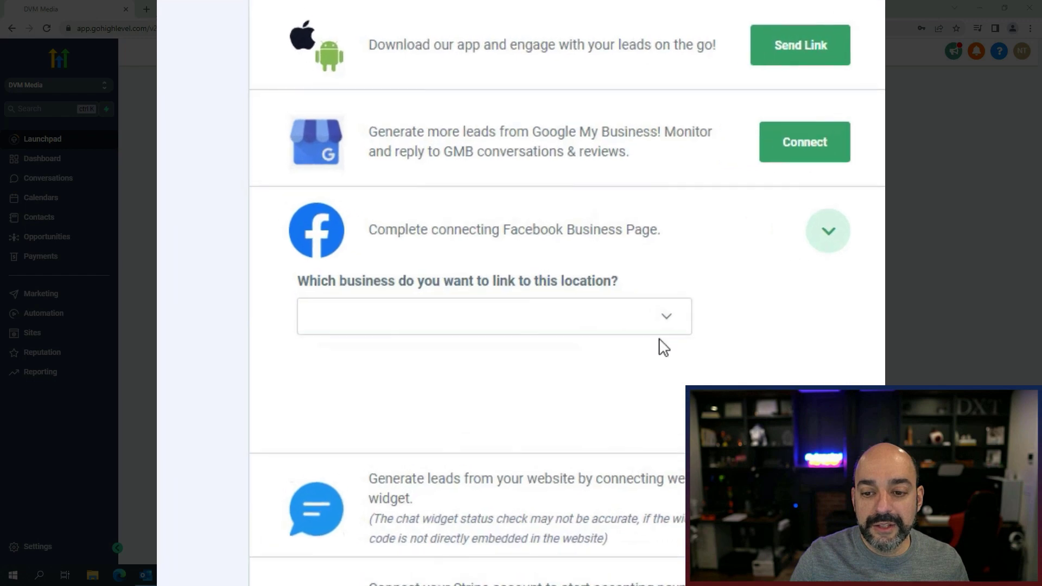
{"action": "left_click", "coordinate": [633, 289]}
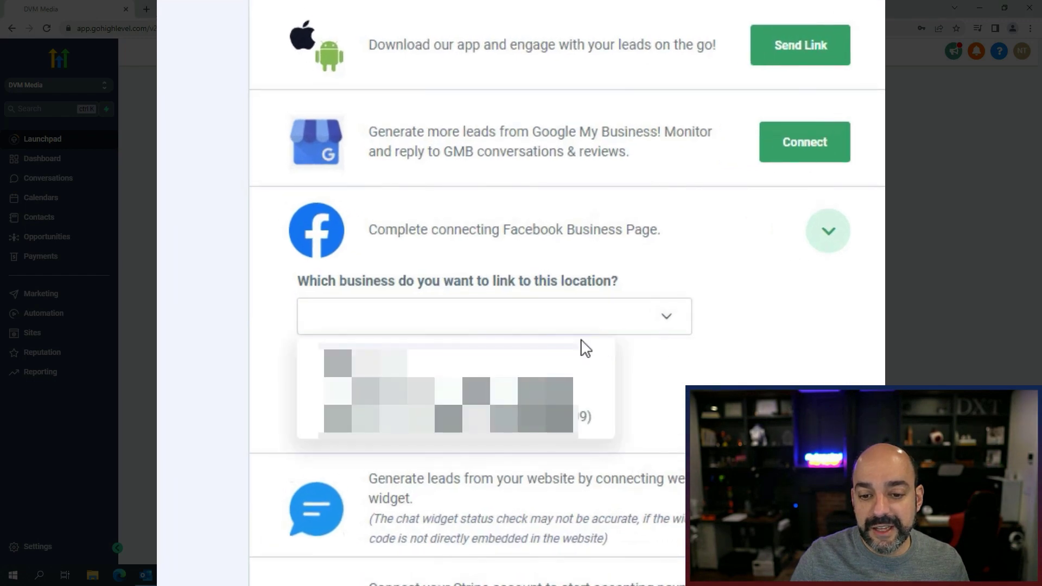
{"action": "left_click", "coordinate": [625, 333]}
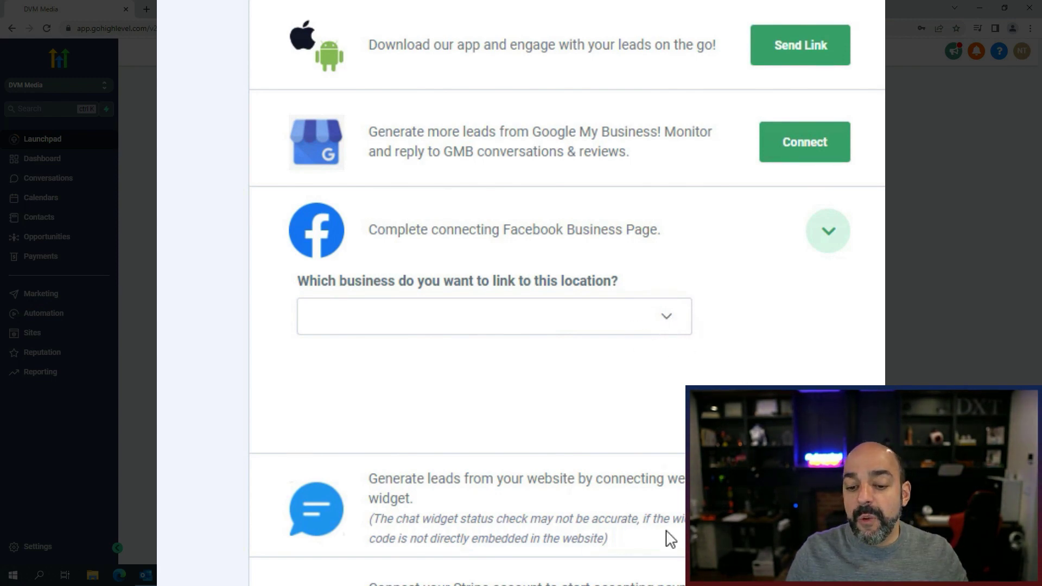
Start connecting the webchat widget and submit the URL of the website that should carry the plugin.
{"action": "left_click", "coordinate": [805, 508]}
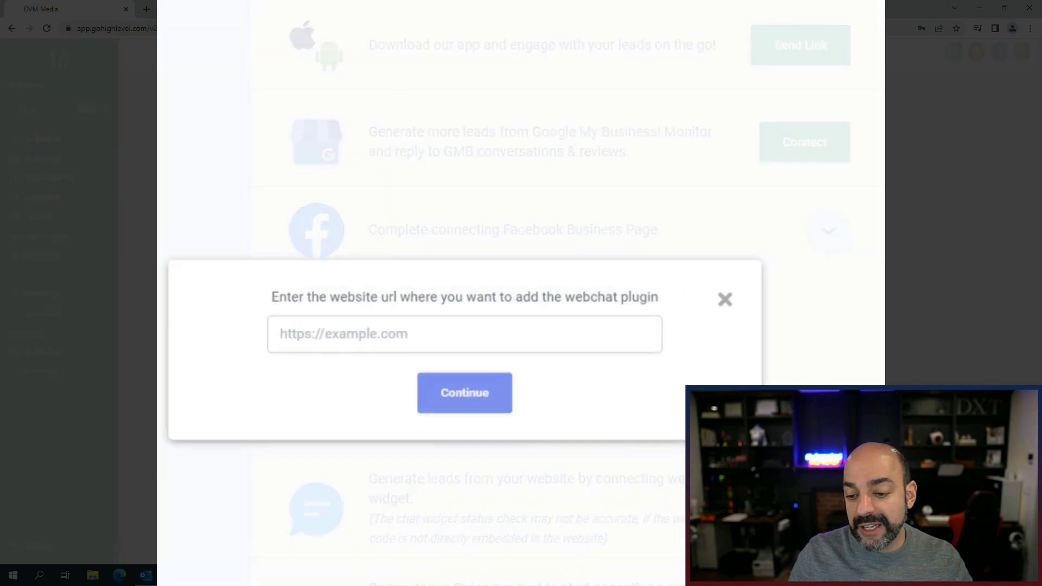
{"action": "left_click", "coordinate": [398, 344]}
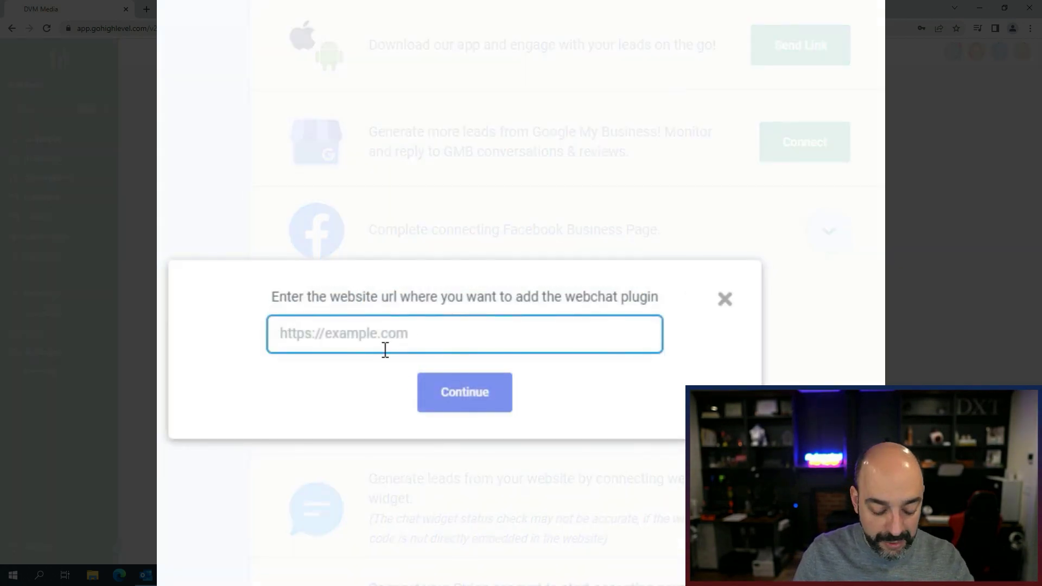
{"action": "type", "text": "https://nunomtavares.com"}
{"action": "key", "text": "Return"}
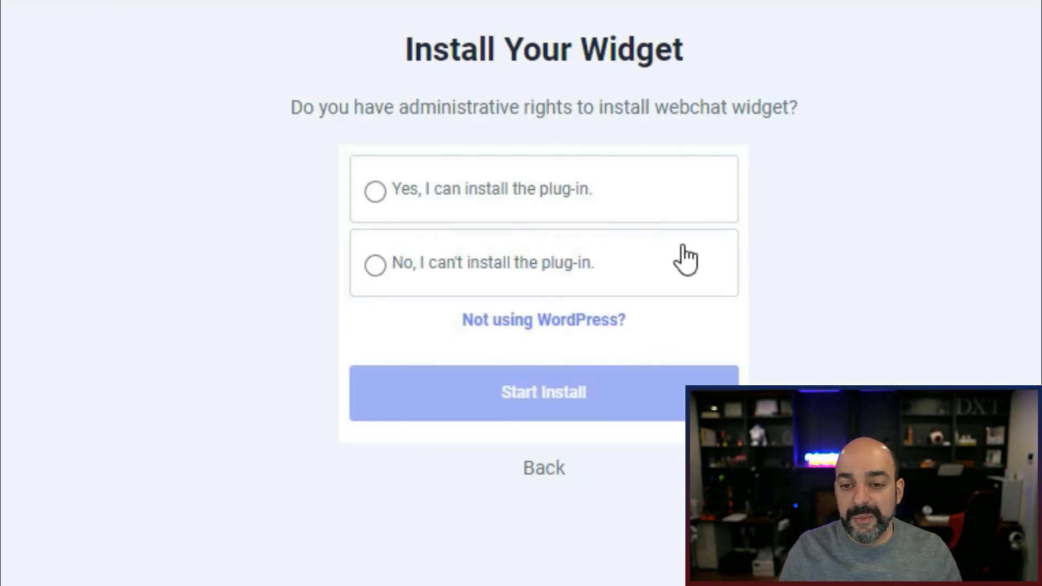
Confirm being able to install the plug-in, start the install, and advance the WordPress guide to step 3.
{"action": "left_click", "coordinate": [376, 193]}
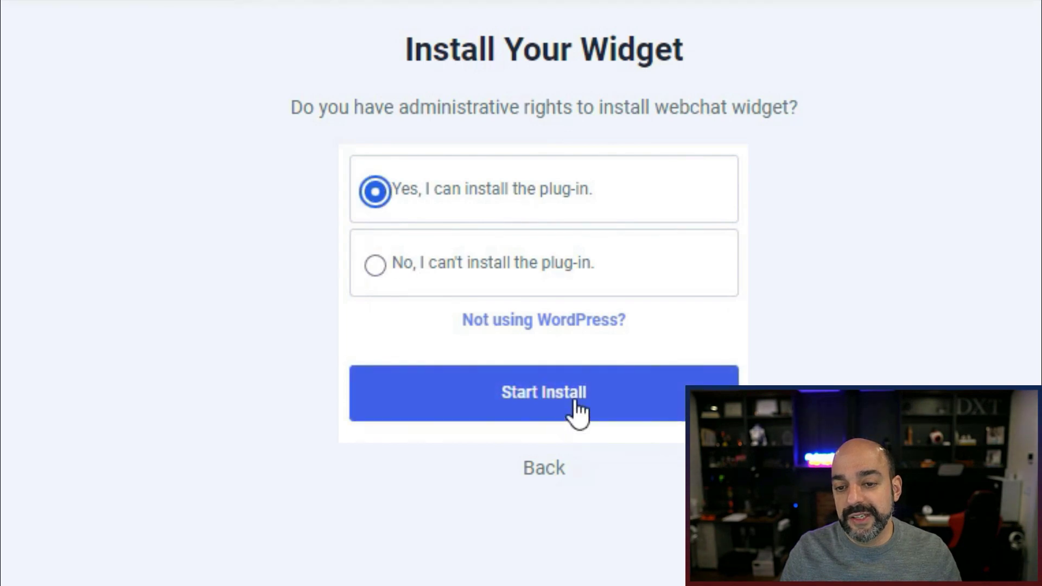
{"action": "left_click", "coordinate": [577, 414]}
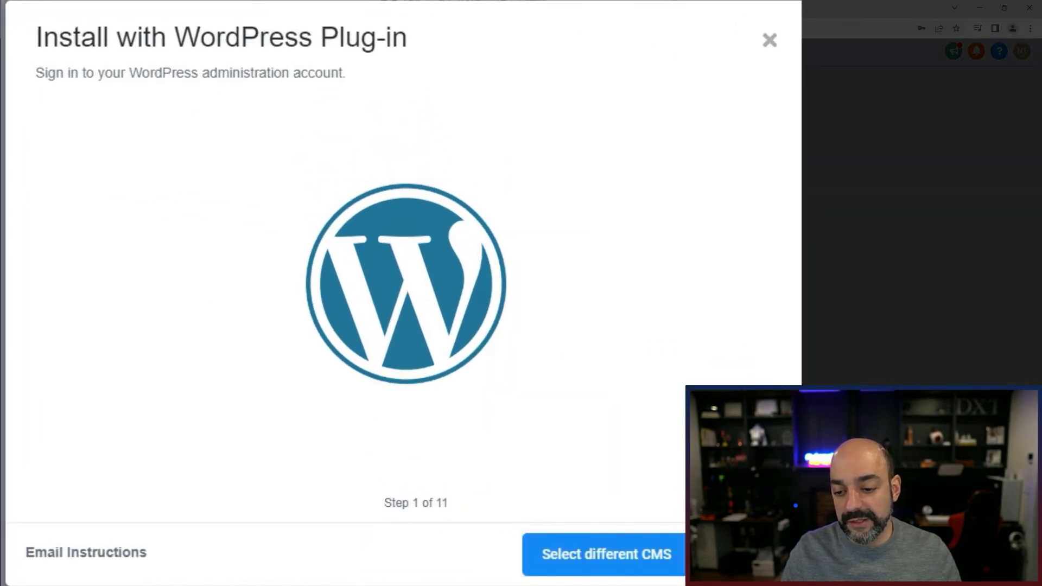
{"action": "left_click", "coordinate": [739, 554]}
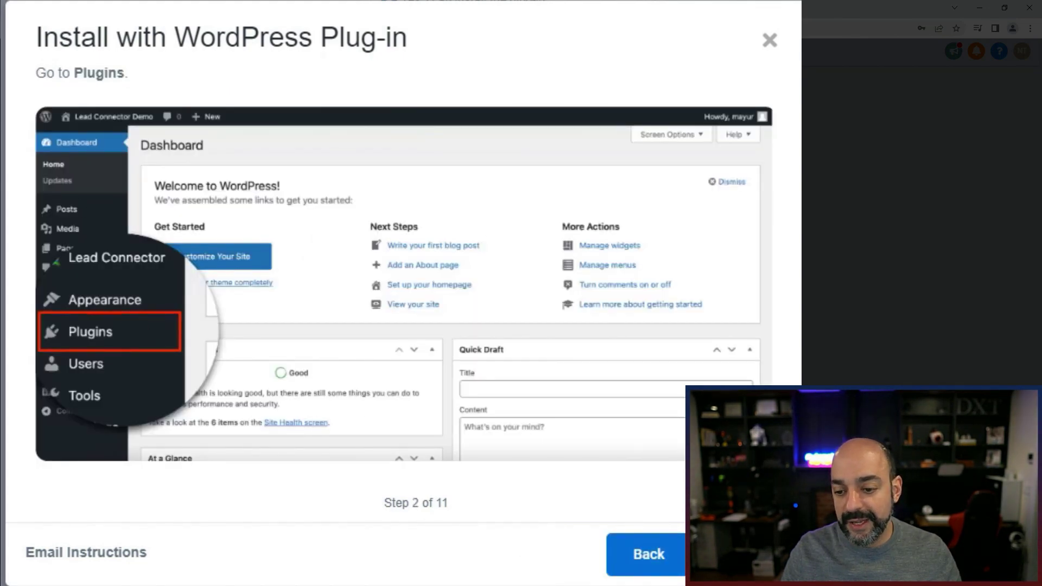
{"action": "left_click", "coordinate": [740, 554]}
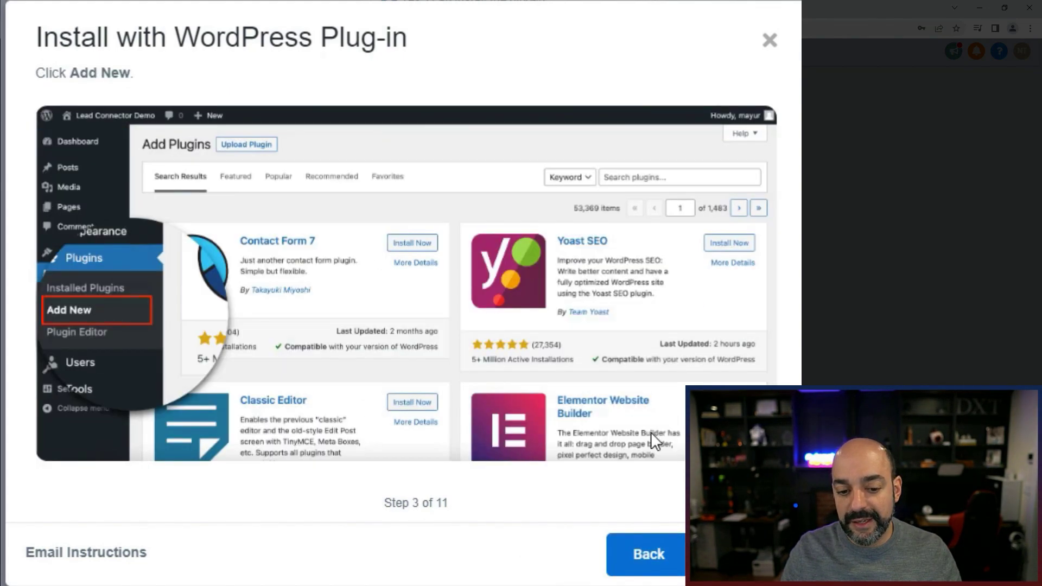
Email the webchat install instructions and widget code to the recipient's e-mail address, and return to the Launchpad checklist.
{"action": "left_click", "coordinate": [97, 556]}
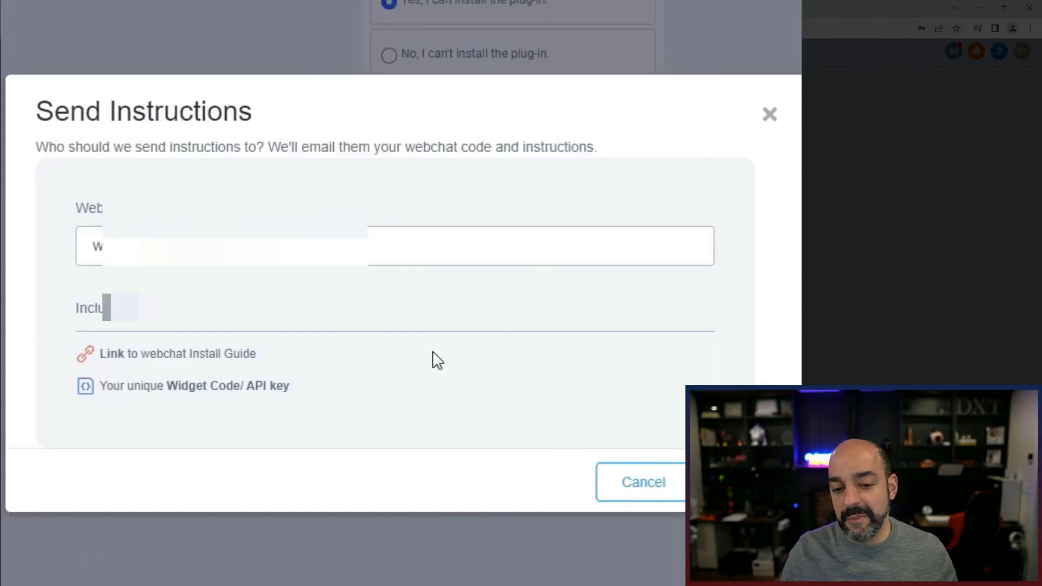
{"action": "left_click", "coordinate": [239, 247]}
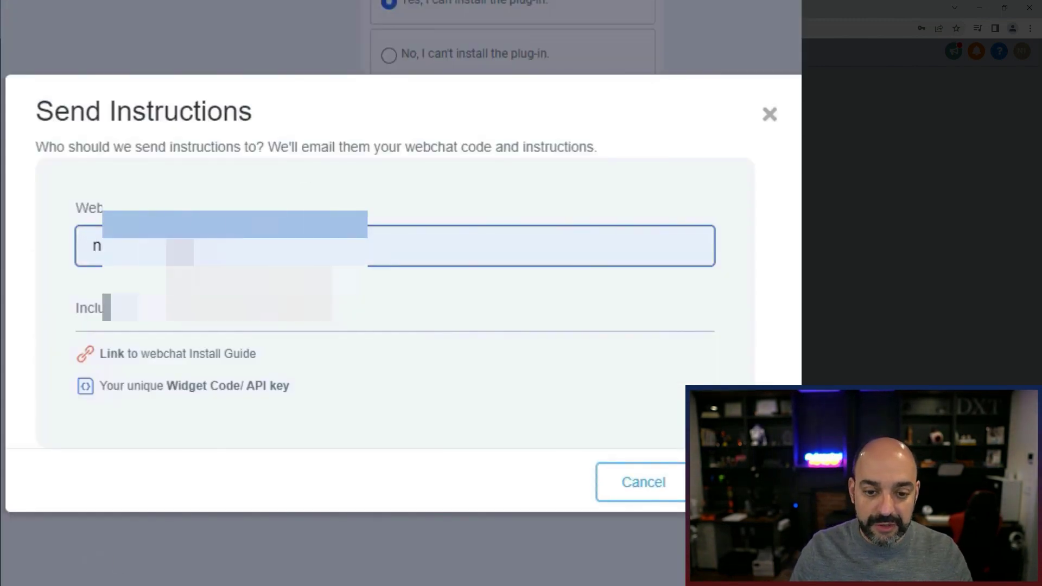
{"action": "left_click", "coordinate": [727, 482]}
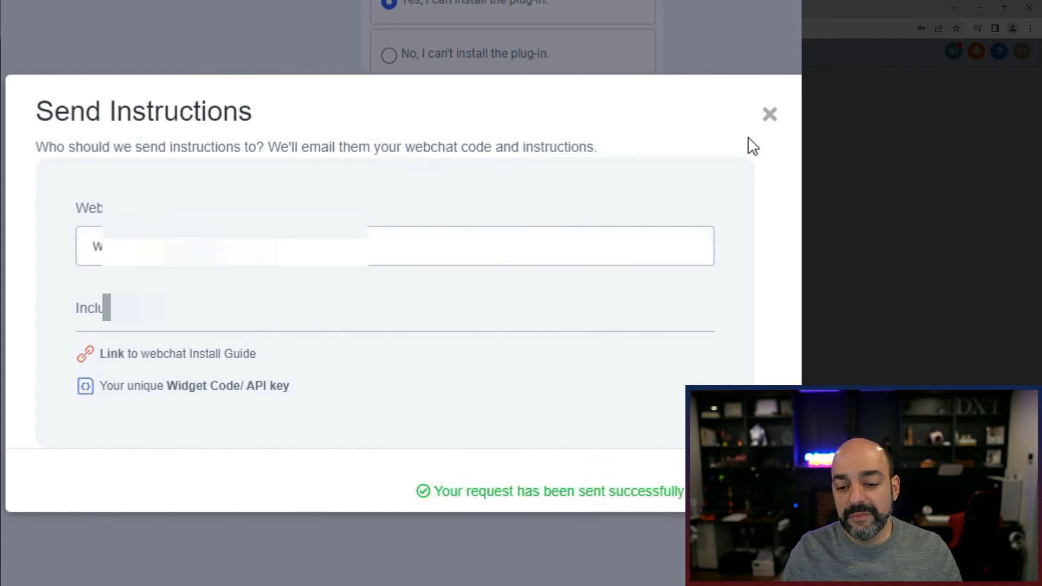
{"action": "left_click", "coordinate": [769, 117]}
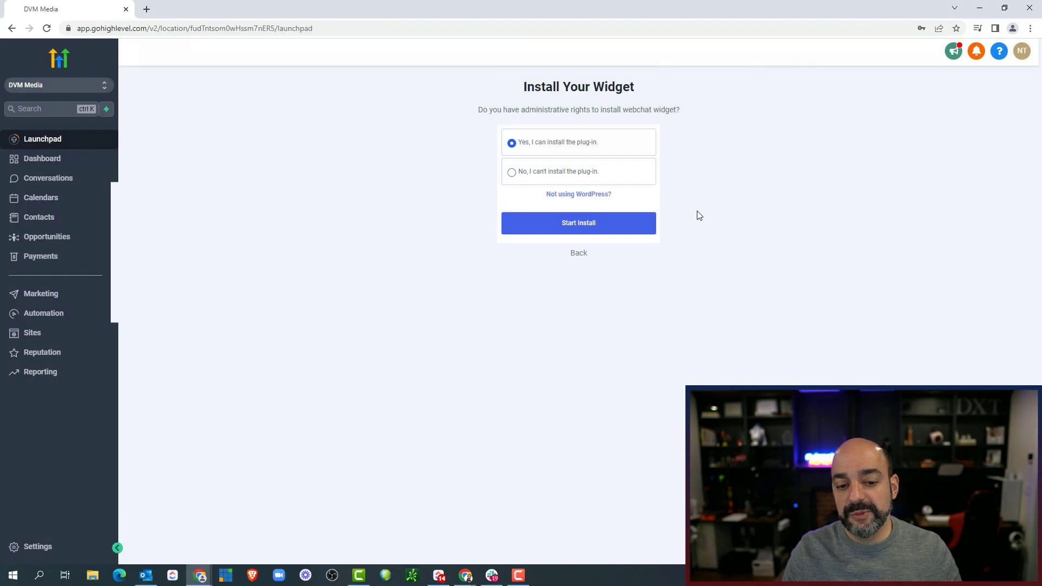
{"action": "left_click", "coordinate": [571, 251]}
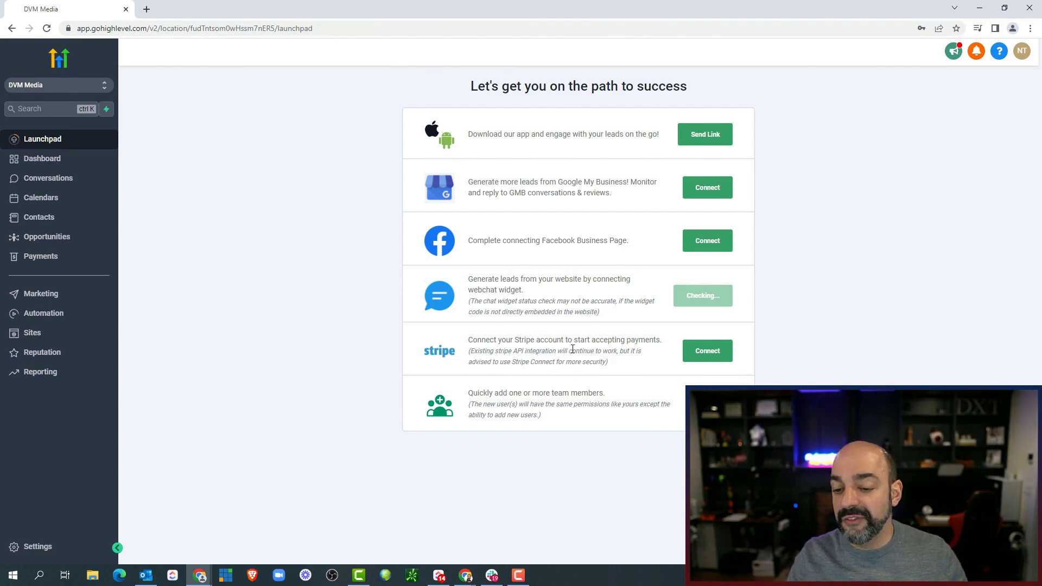
View the Stripe connection page without connecting, and send the mobile app download link to the prefilled mobile number.
{"action": "left_click", "coordinate": [694, 354]}
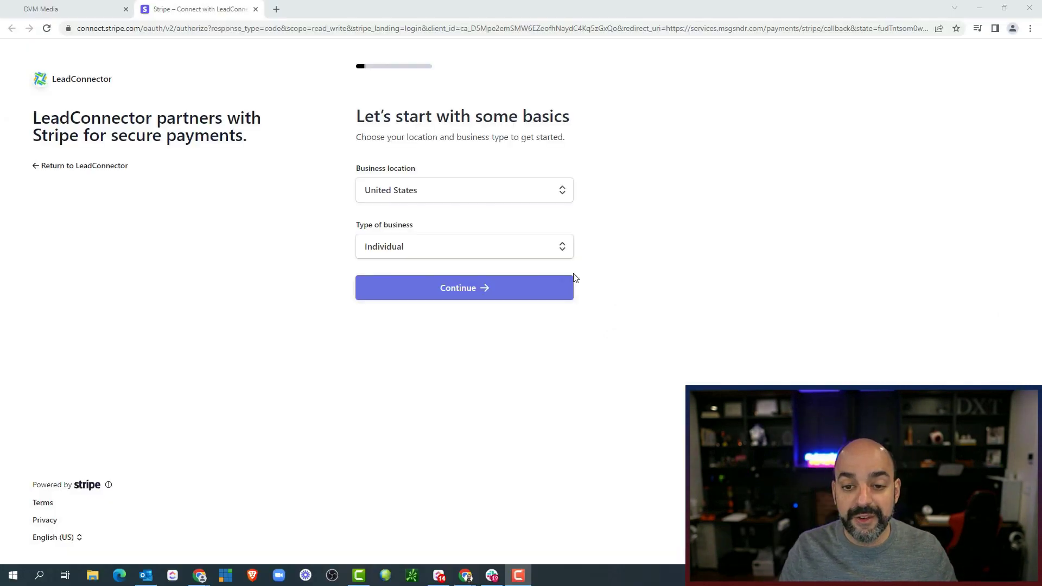
{"action": "left_click", "coordinate": [89, 8]}
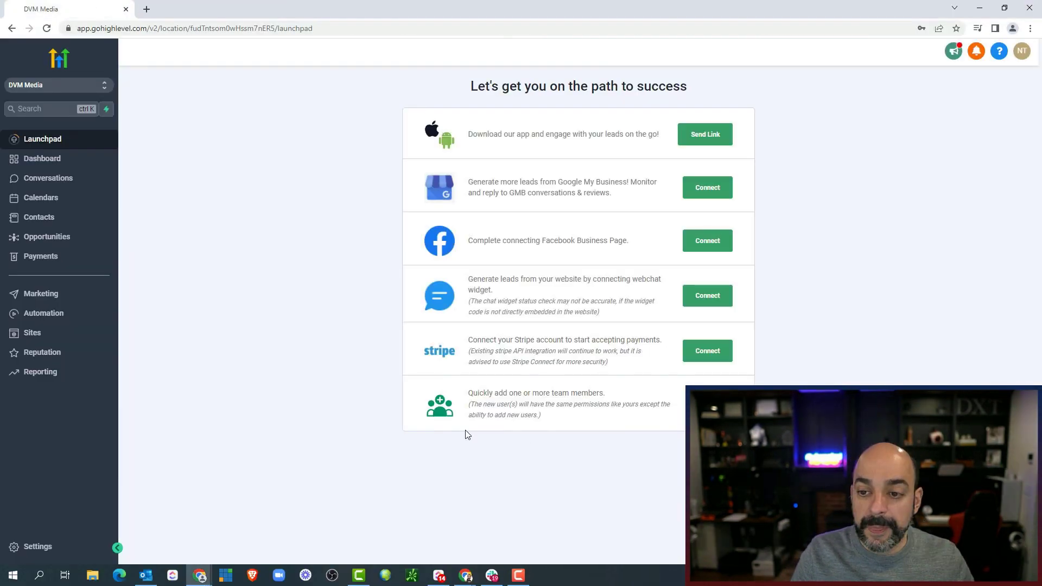
{"action": "left_click", "coordinate": [703, 140]}
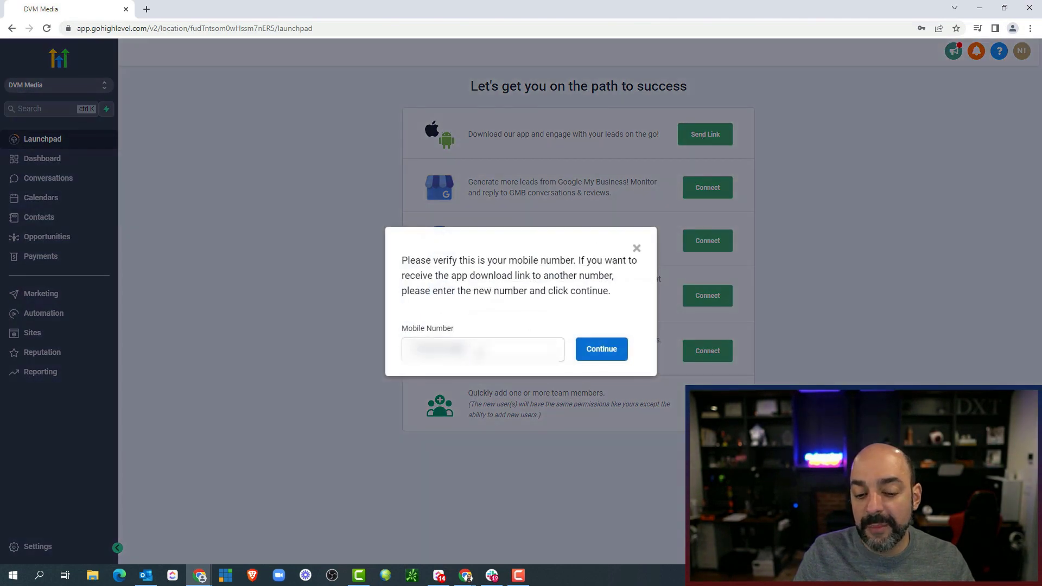
{"action": "left_click", "coordinate": [604, 354]}
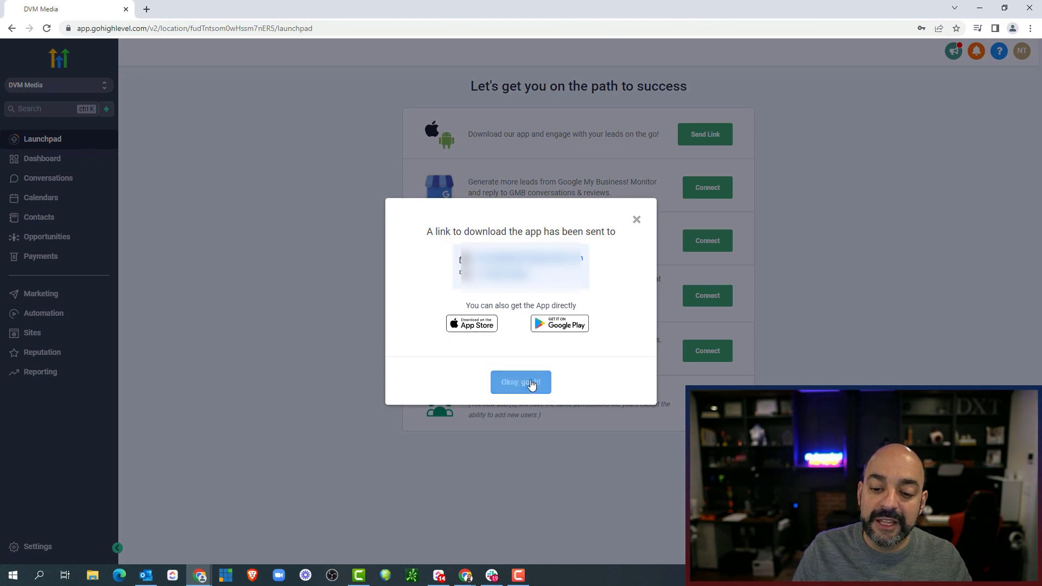
{"action": "left_click", "coordinate": [636, 220]}
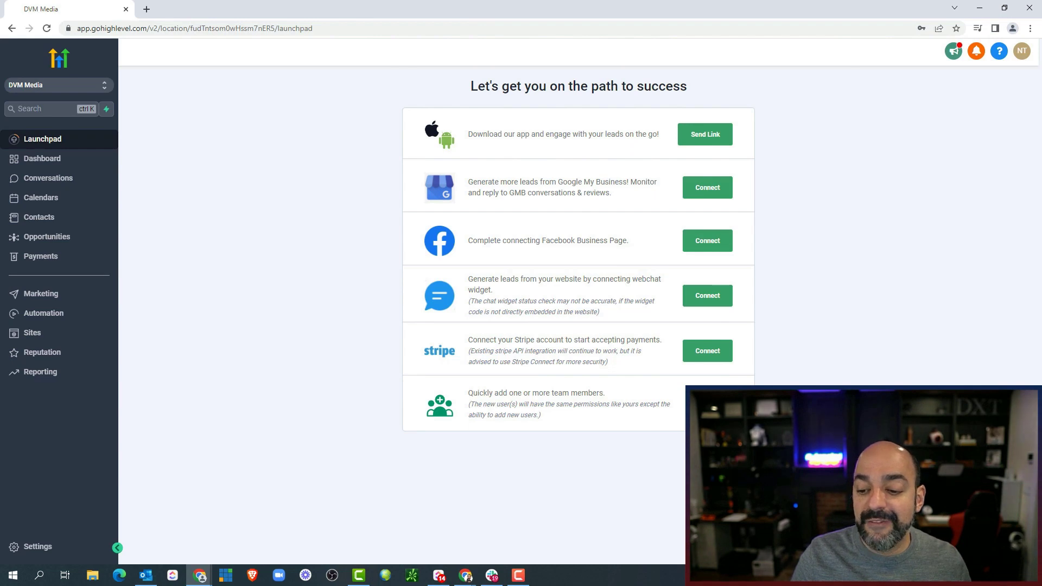
Invite one new team member to the sub-account by entering their e-mail address, and close the Add Users dialog.
{"action": "left_click", "coordinate": [708, 404]}
{"action": "left_click", "coordinate": [442, 308]}
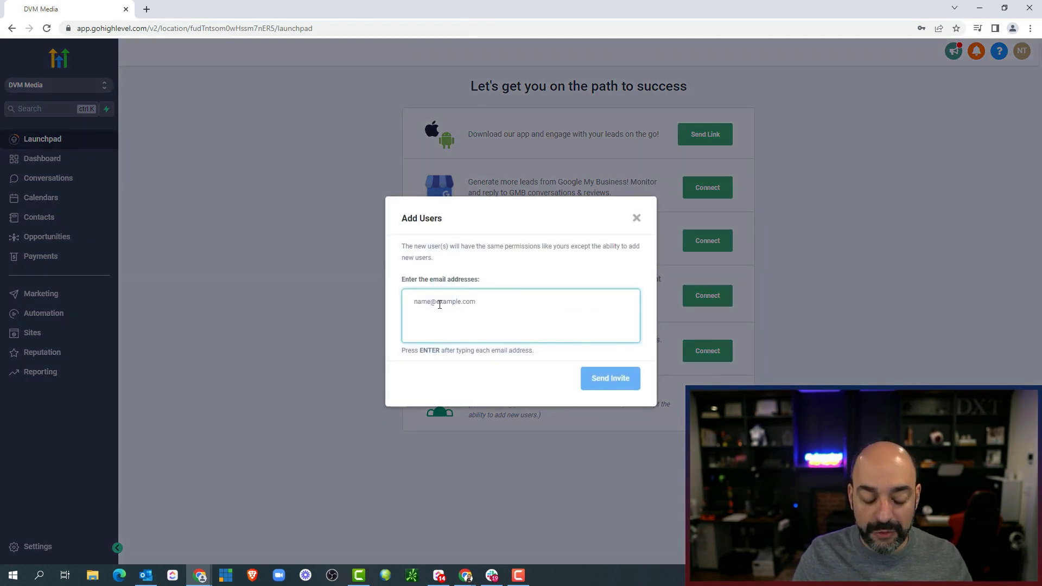
{"action": "type", "text": "n"}
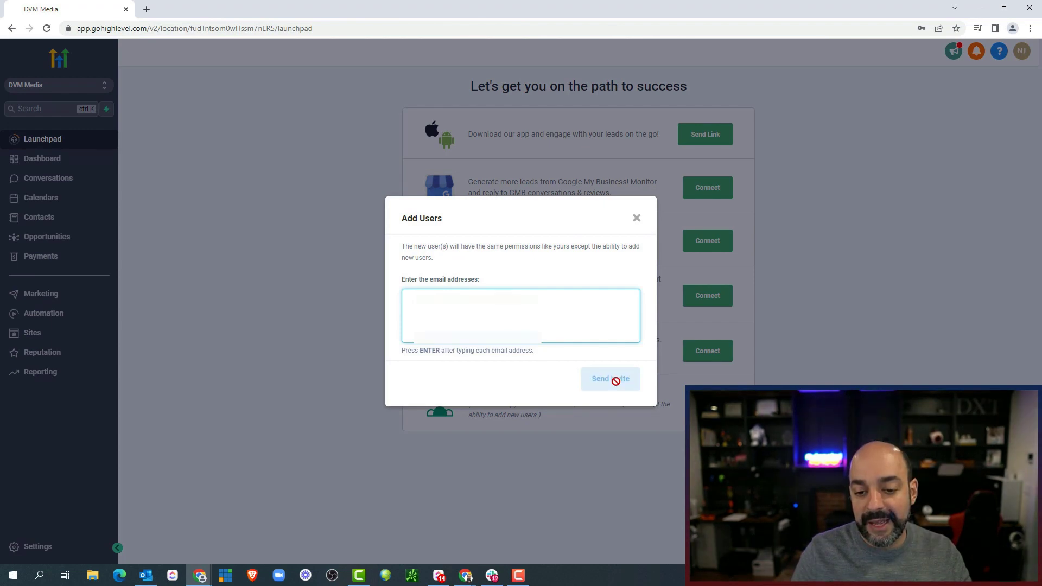
{"action": "key", "text": "Return"}
{"action": "left_click", "coordinate": [619, 386]}
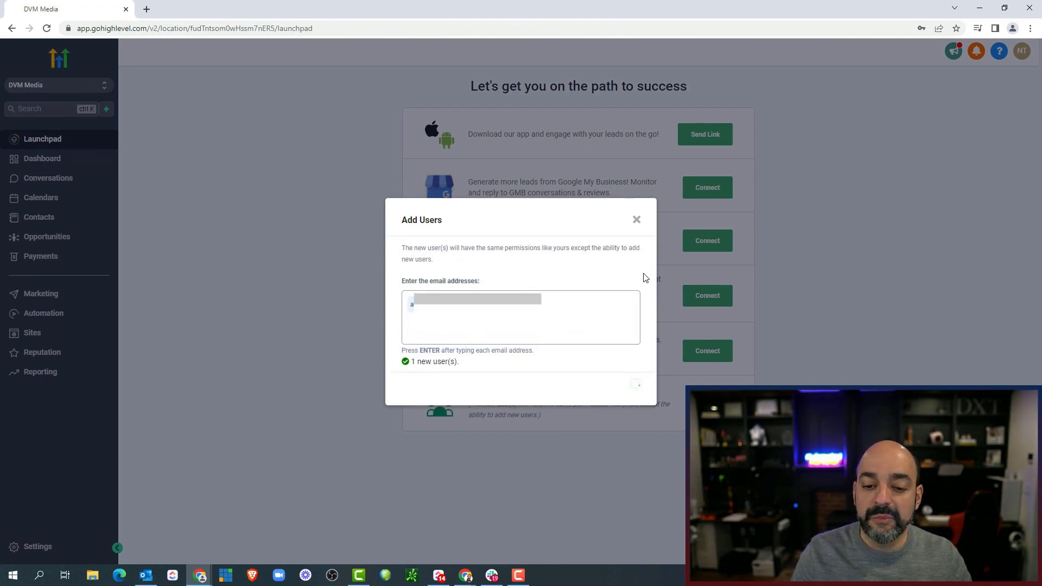
{"action": "left_click", "coordinate": [636, 213]}
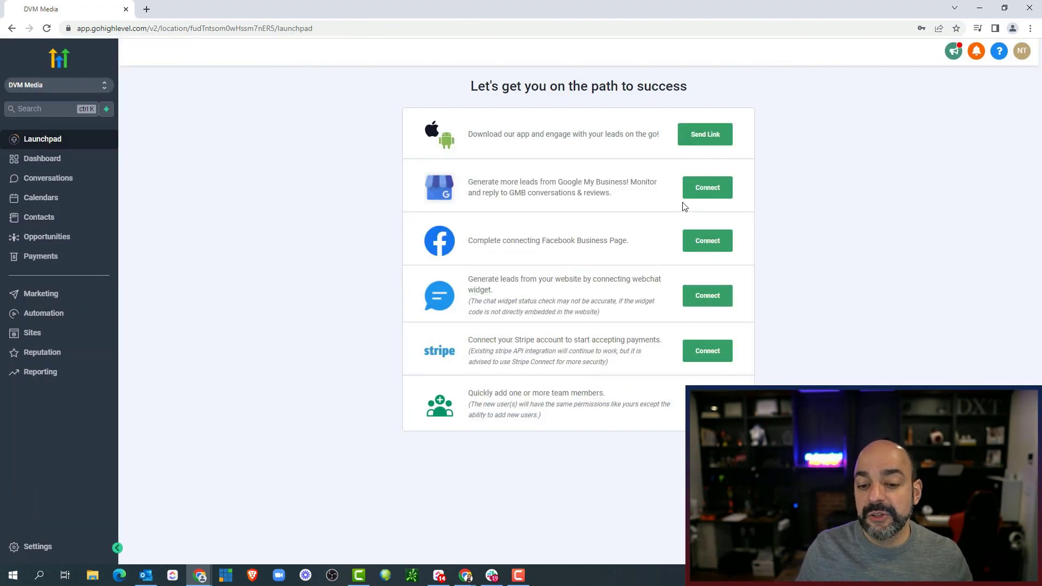
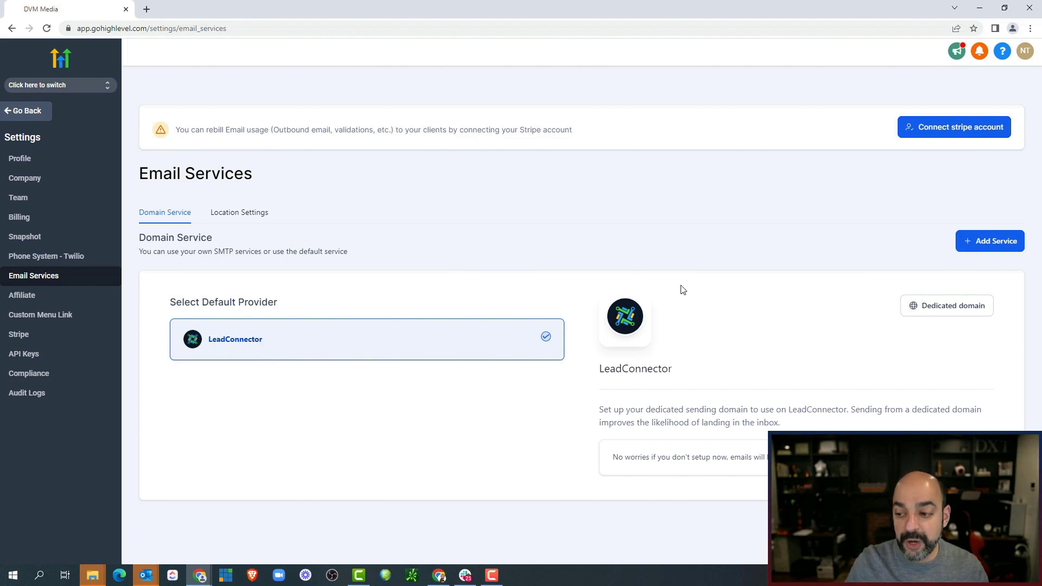
Examine the form for adding a dedicated sending domain to LeadConnector, and return to the Email Services settings.
{"action": "left_click", "coordinate": [937, 308]}
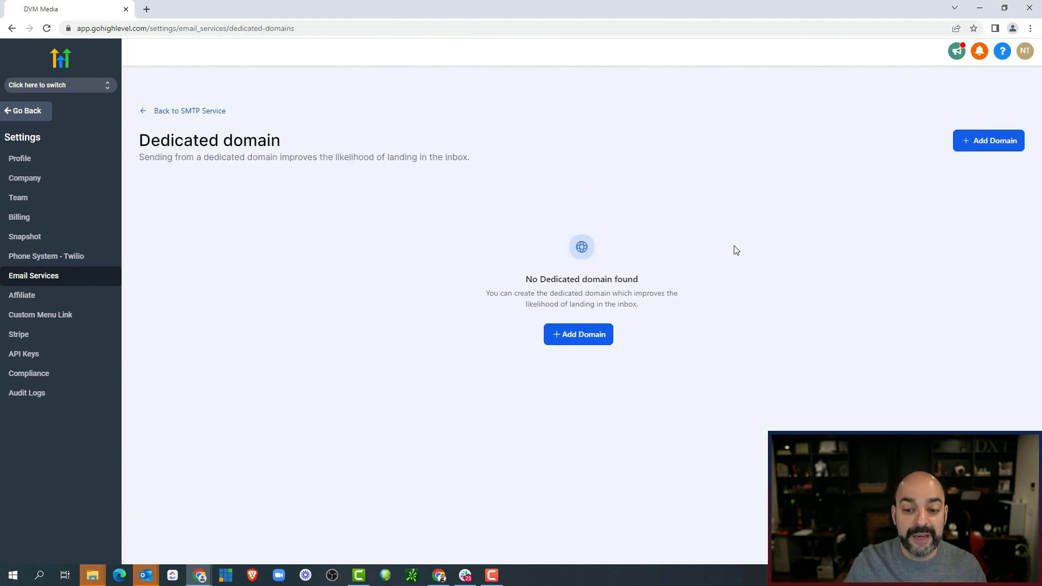
{"action": "left_click", "coordinate": [573, 337]}
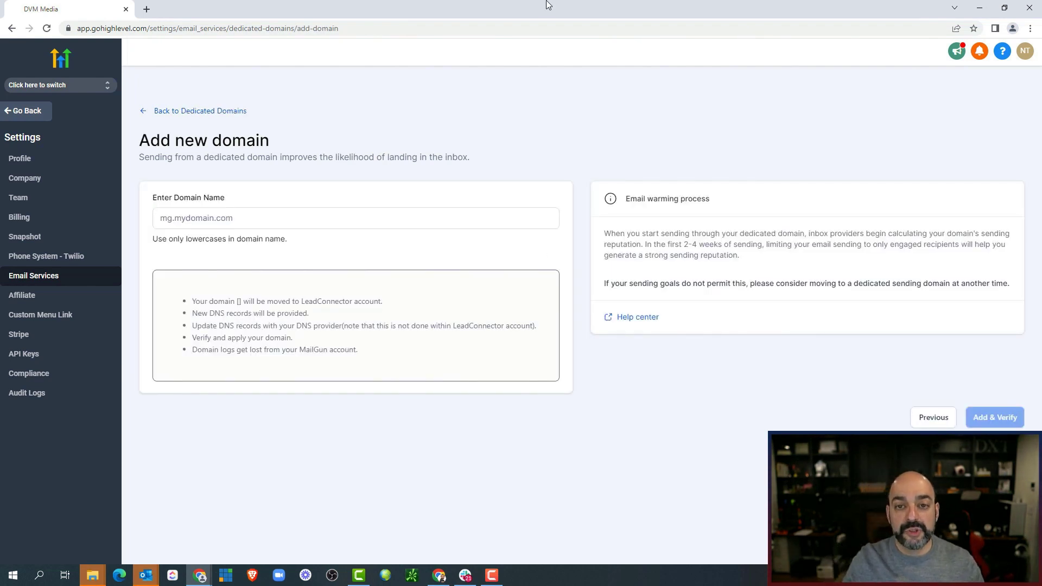
{"action": "left_click_drag", "start_coordinate": [506, 9], "coordinate": [482, 57]}
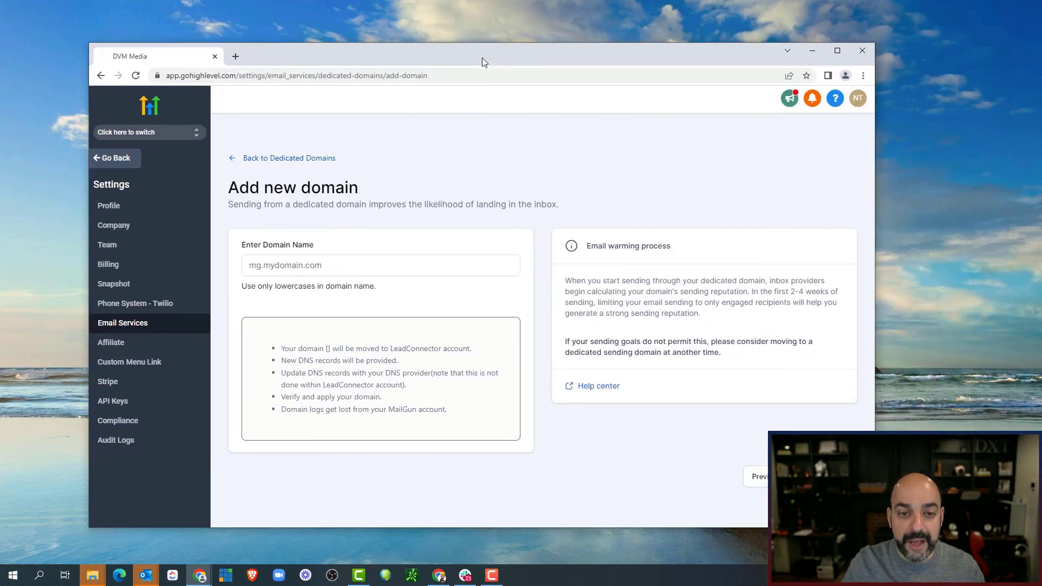
{"action": "left_click", "coordinate": [845, 50]}
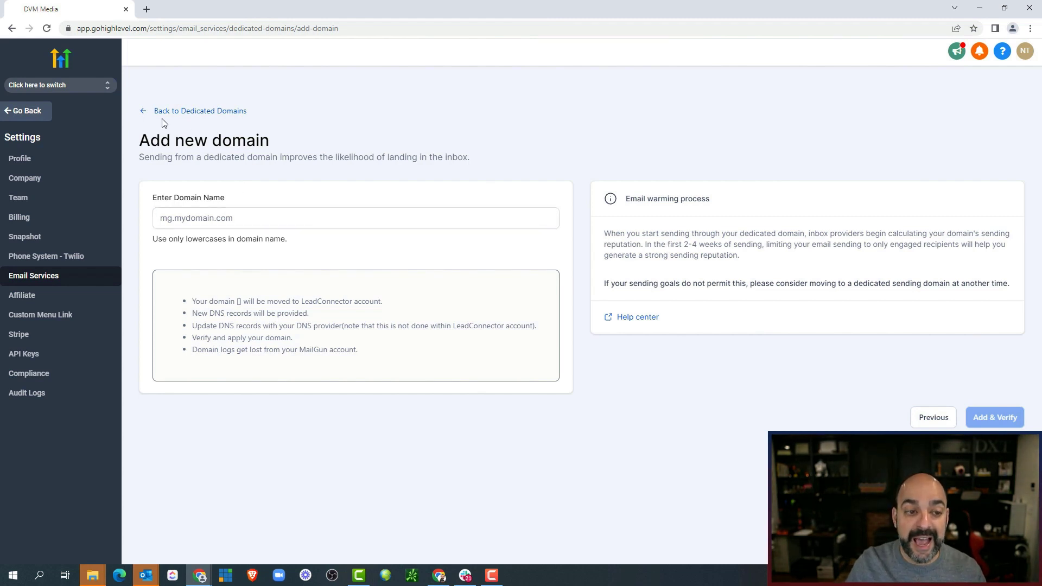
{"action": "left_click", "coordinate": [144, 111]}
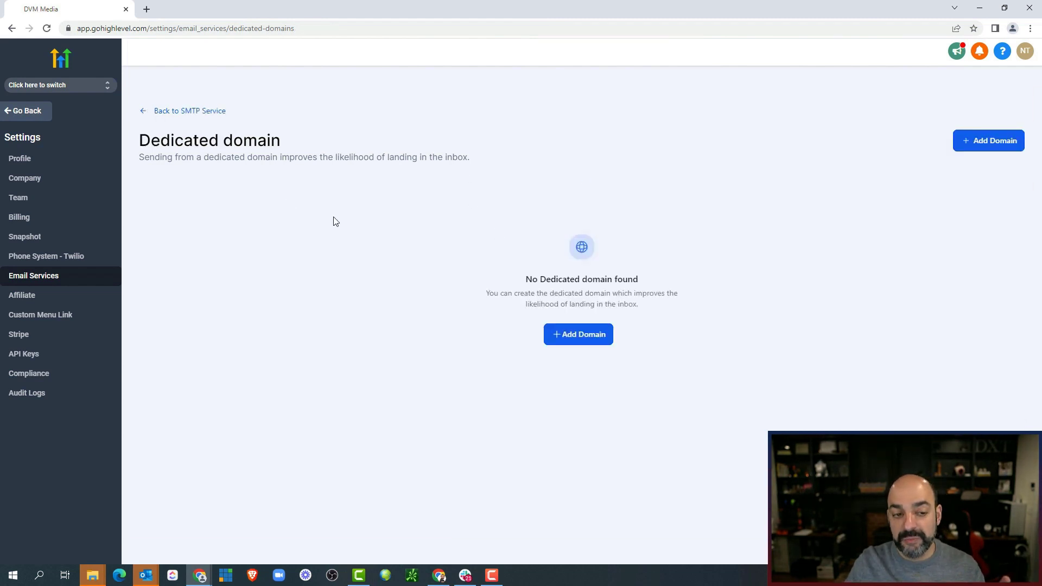
{"action": "left_click", "coordinate": [156, 113]}
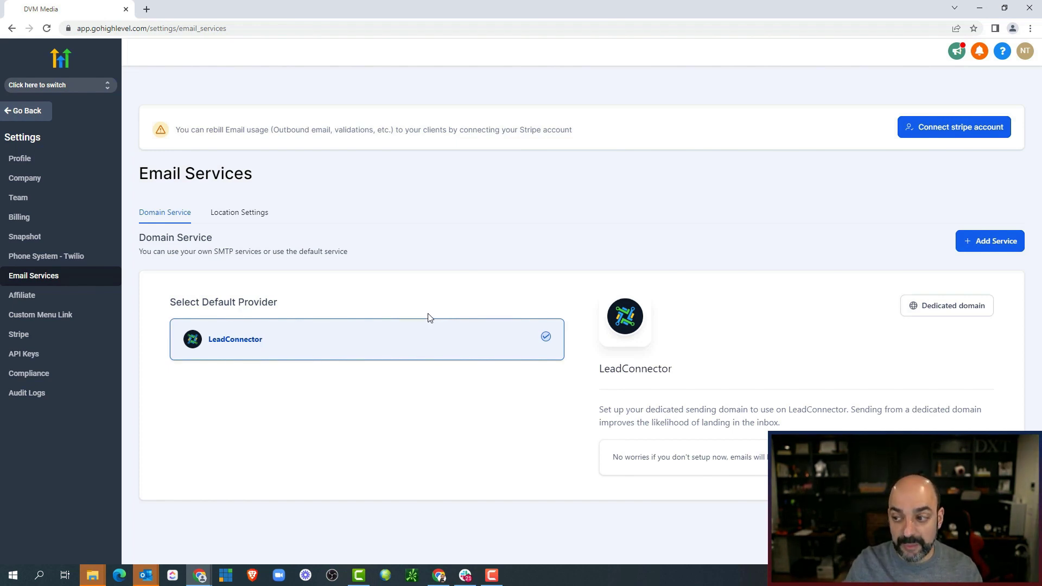
Switch from the Cloudflare DNS records back to HighLevel, and reopen Email Services by way of the Agency Dashboard.
{"action": "left_click", "coordinate": [938, 315]}
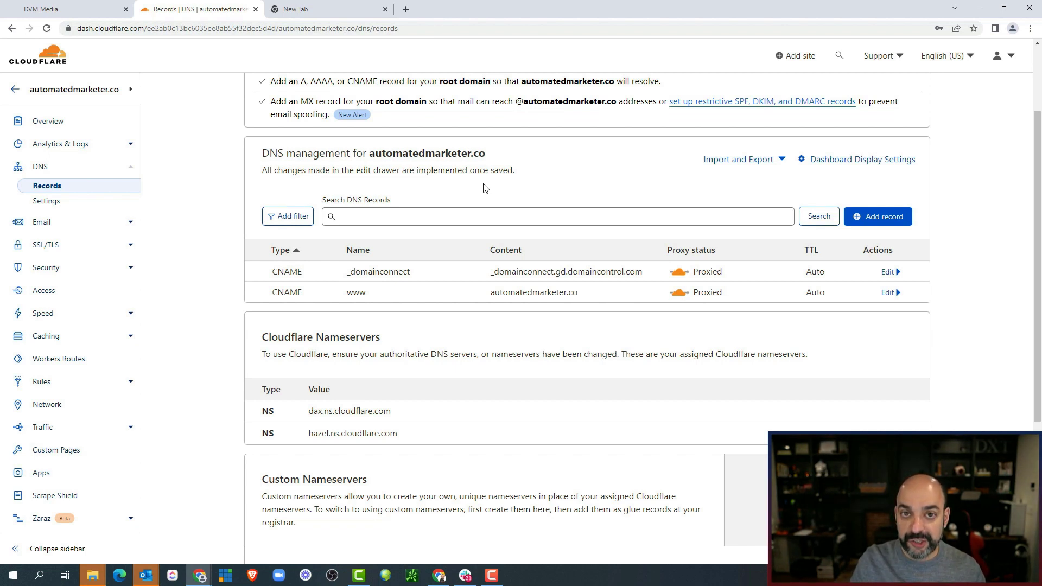
{"action": "left_click", "coordinate": [90, 11]}
{"action": "left_click", "coordinate": [150, 112]}
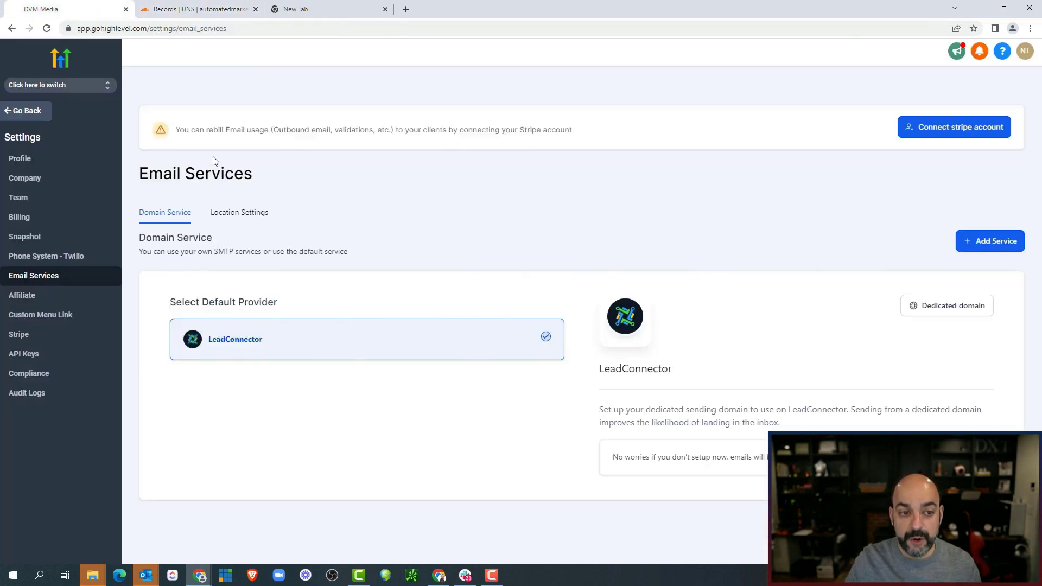
{"action": "left_click", "coordinate": [24, 111]}
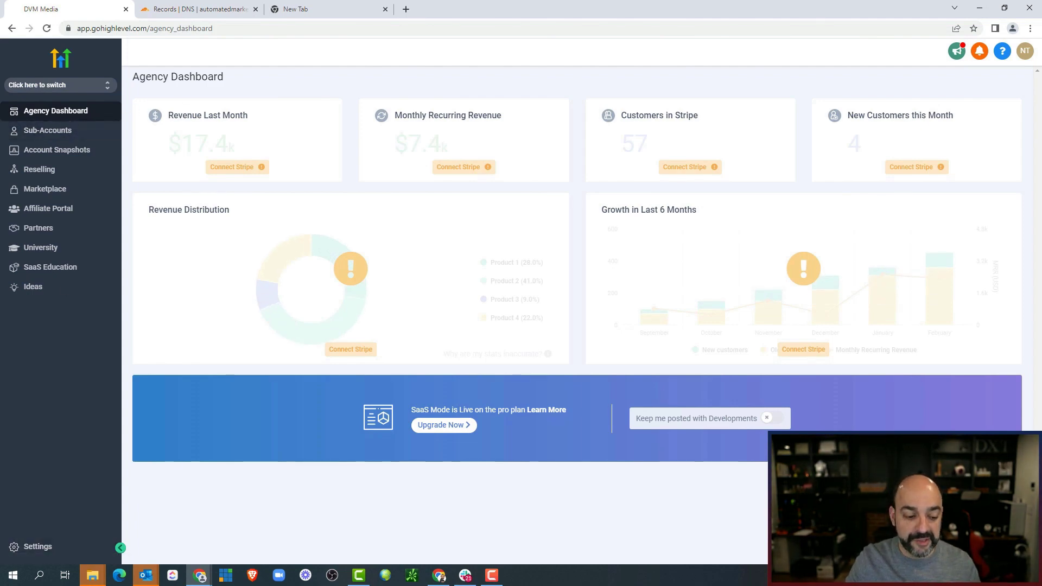
{"action": "left_click", "coordinate": [45, 555]}
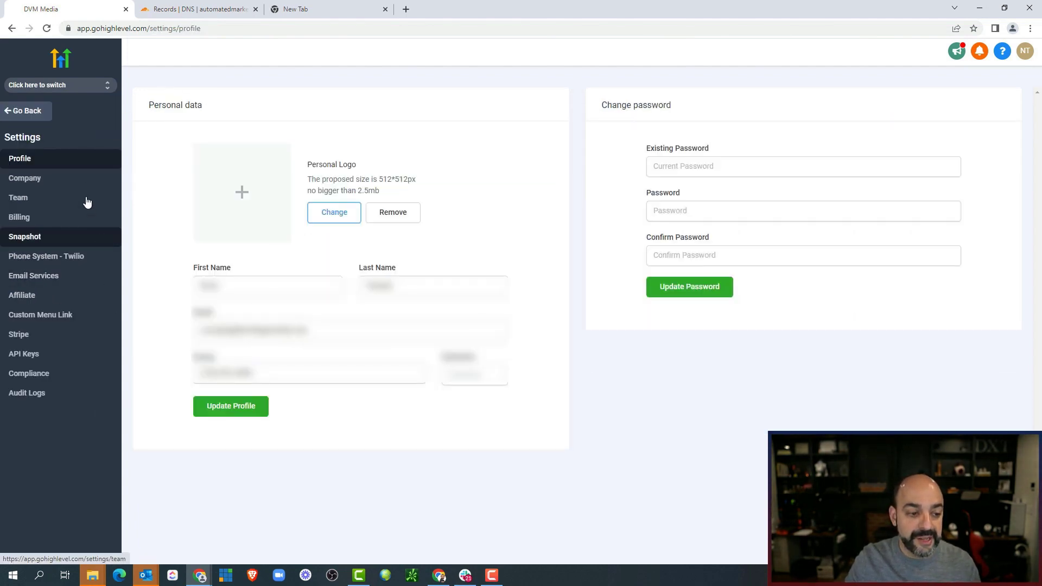
{"action": "left_click", "coordinate": [70, 278]}
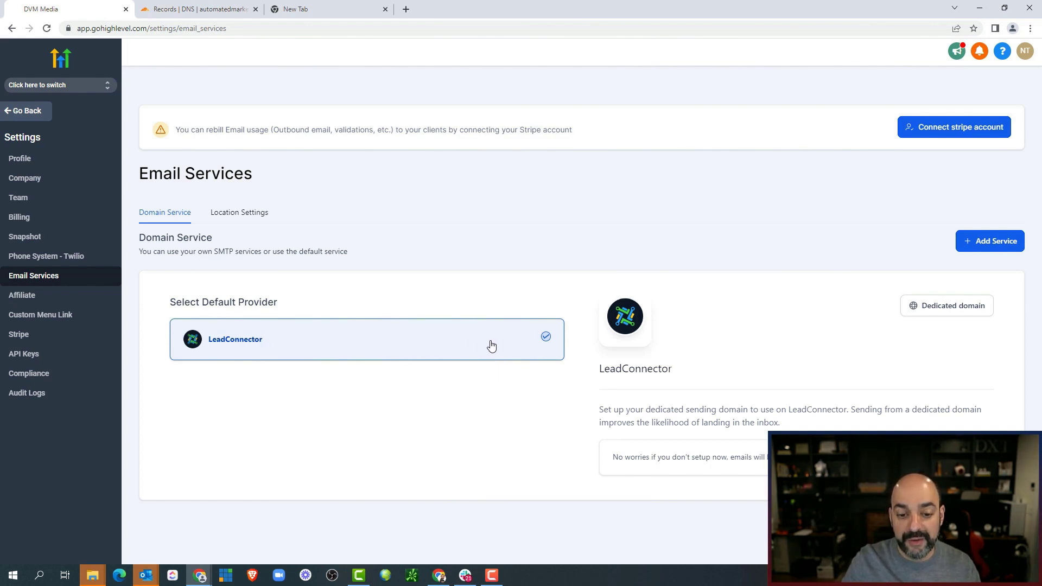
Start adding a dedicated sending domain, leaving its name empty, and switch to the Cloudflare DNS records of automatedmarketer.co.
{"action": "left_click", "coordinate": [964, 315]}
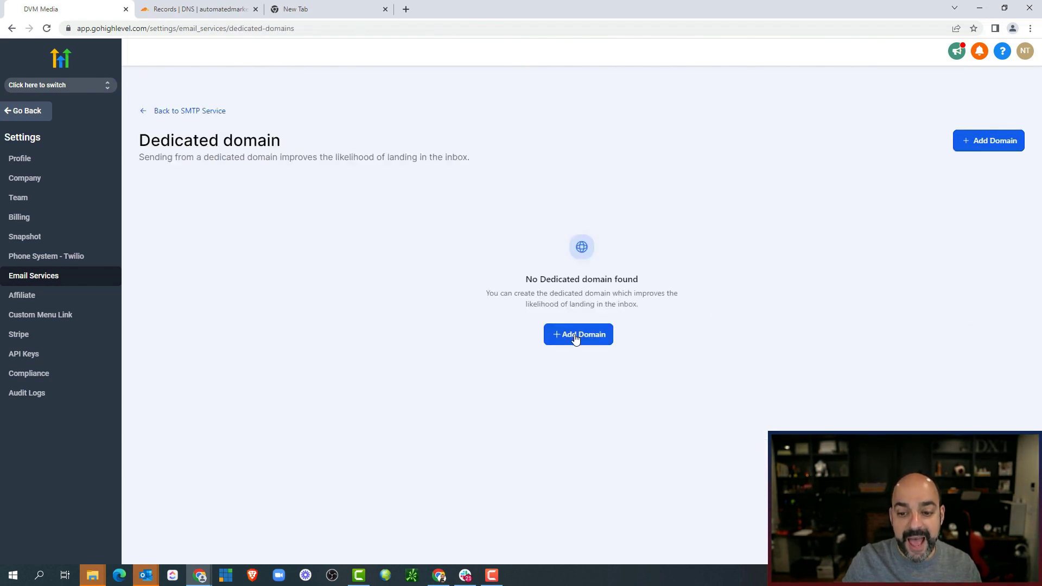
{"action": "left_click", "coordinate": [575, 336]}
{"action": "left_click", "coordinate": [271, 219]}
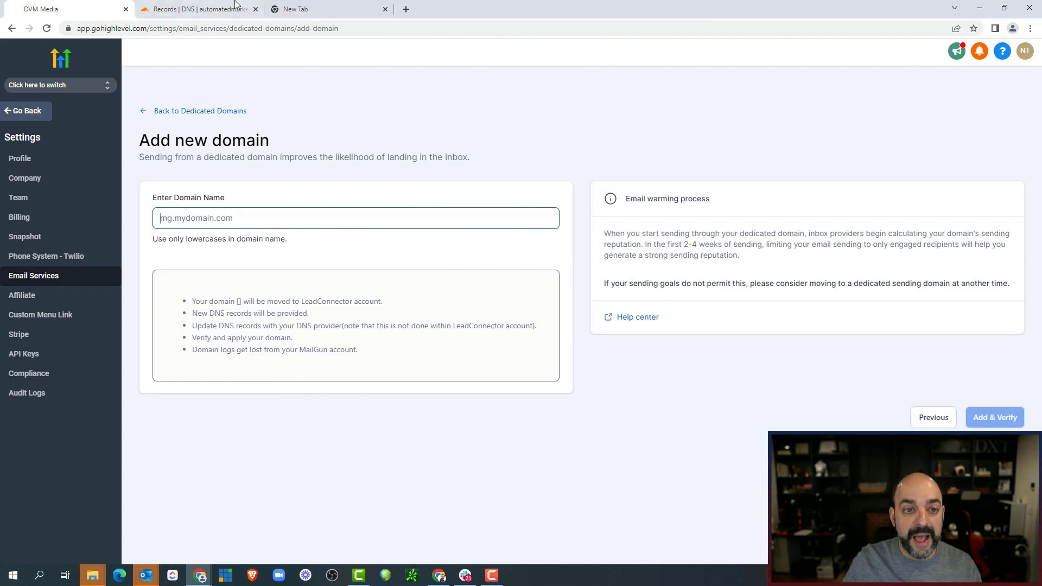
{"action": "left_click", "coordinate": [220, 9]}
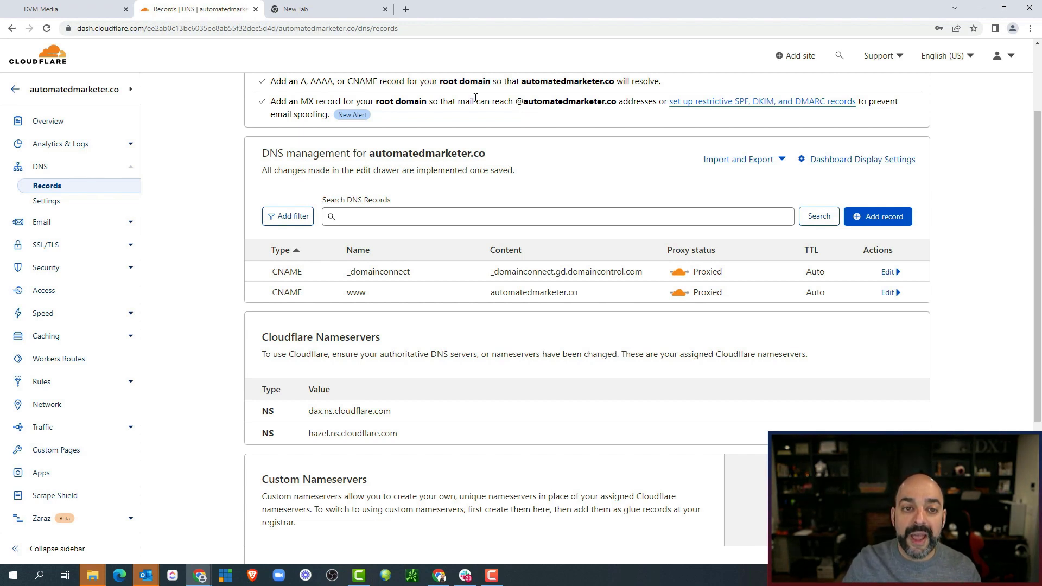
In the empty browser tab, prefix the address automatedmarketer.co with the example subdomain "funnels.".
{"action": "left_click", "coordinate": [352, 17]}
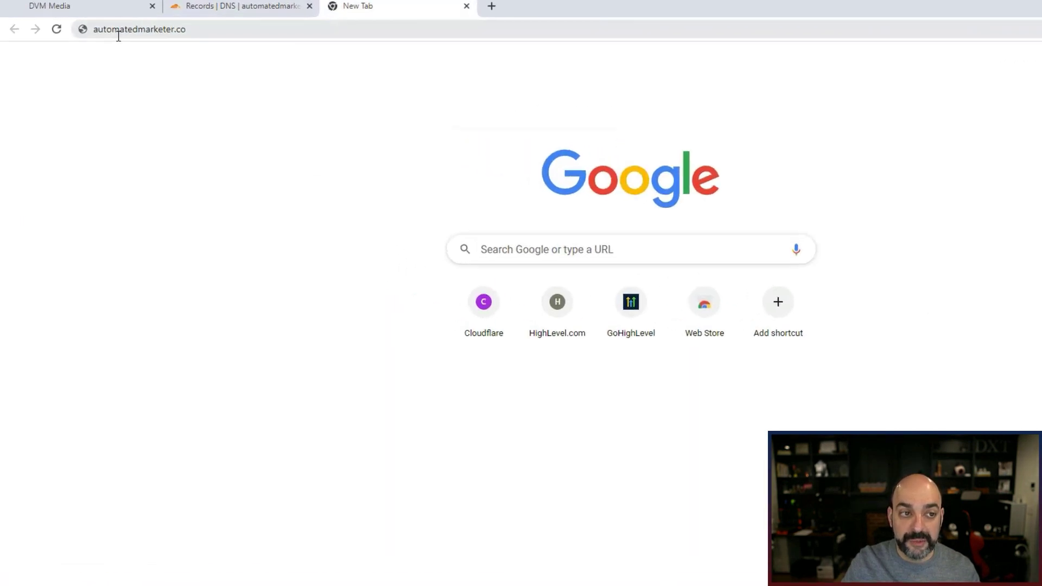
{"action": "left_click", "coordinate": [84, 29]}
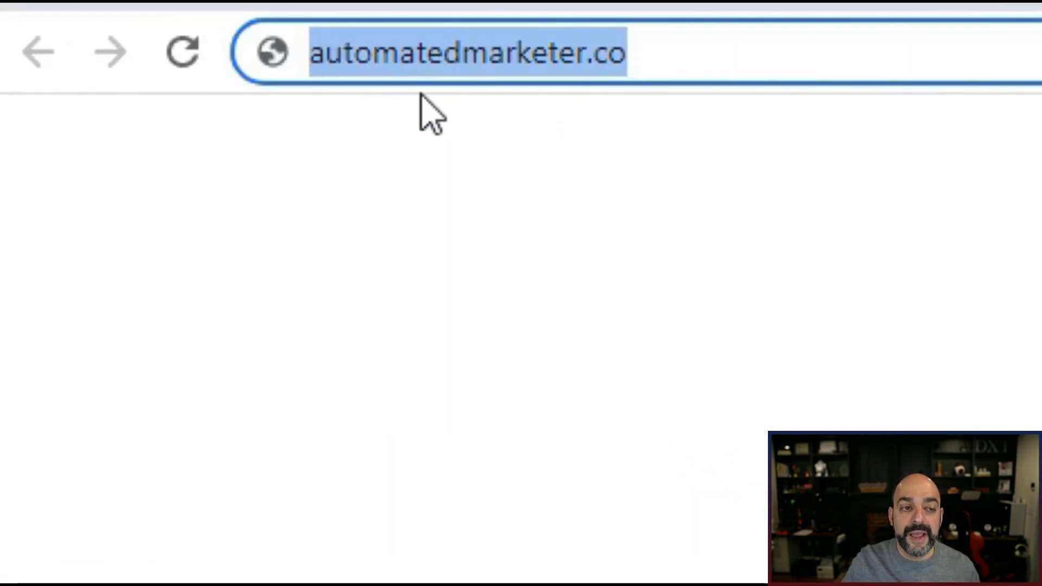
{"action": "left_click", "coordinate": [401, 57]}
{"action": "left_click", "coordinate": [314, 57]}
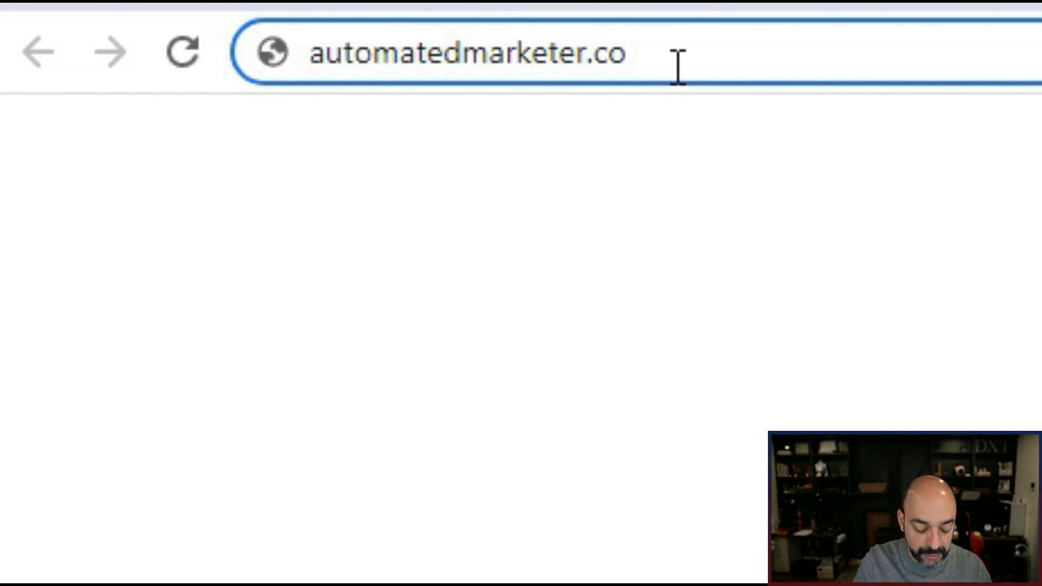
{"action": "type", "text": "funnels."}
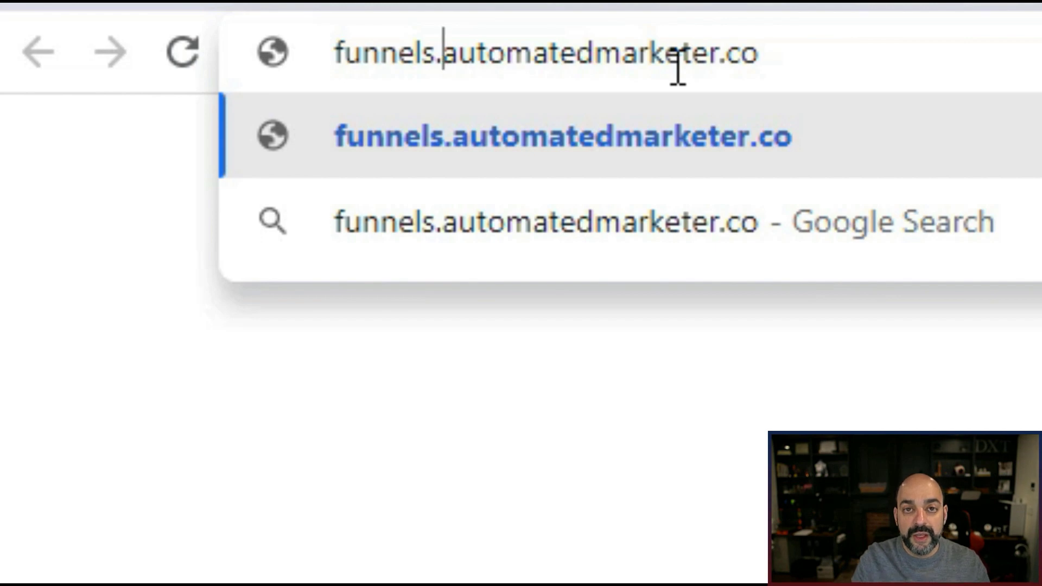
Replace the example subdomain "funnels." in the address with "go.".
{"action": "key", "text": "BackSpace"}
{"action": "key", "text": "BackSpace"}
{"action": "key", "text": "BackSpace"}
{"action": "key", "text": "BackSpace"}
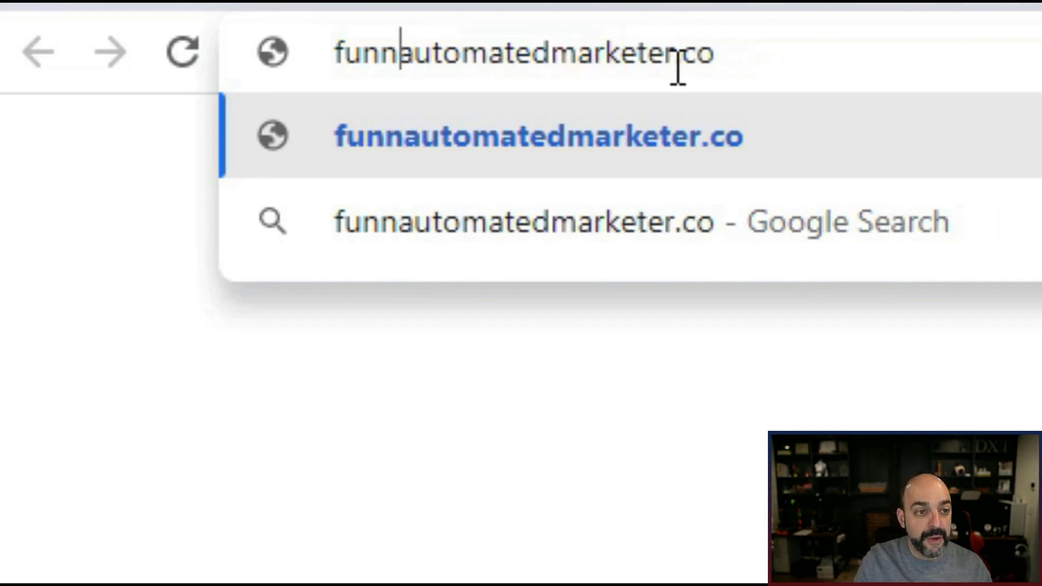
{"action": "key", "text": "BackSpace"}
{"action": "key", "text": "BackSpace"}
{"action": "key", "text": "BackSpace"}
{"action": "key", "text": "BackSpace"}
{"action": "type", "text": "go"}
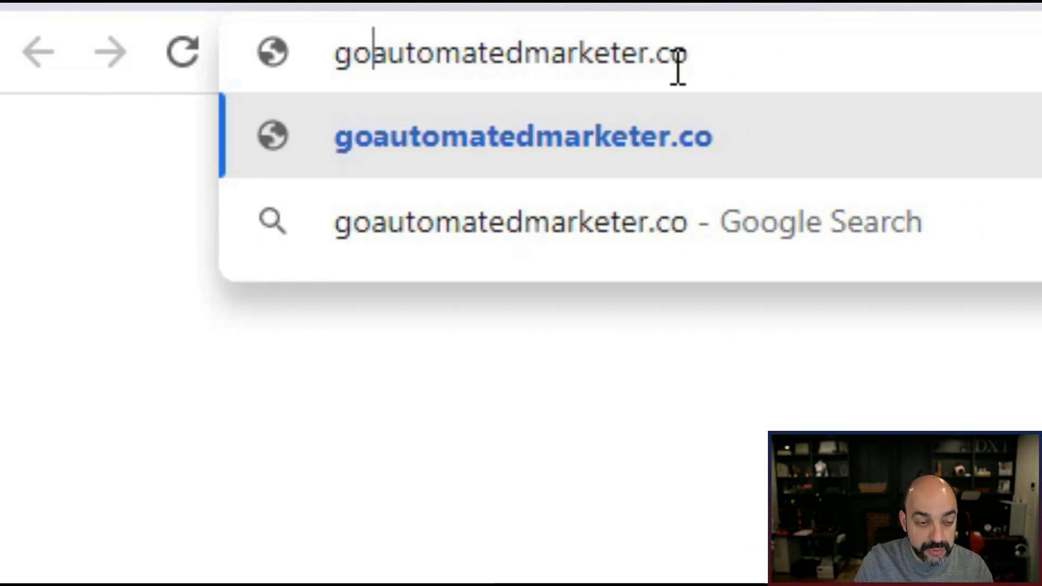
{"action": "type", "text": "."}
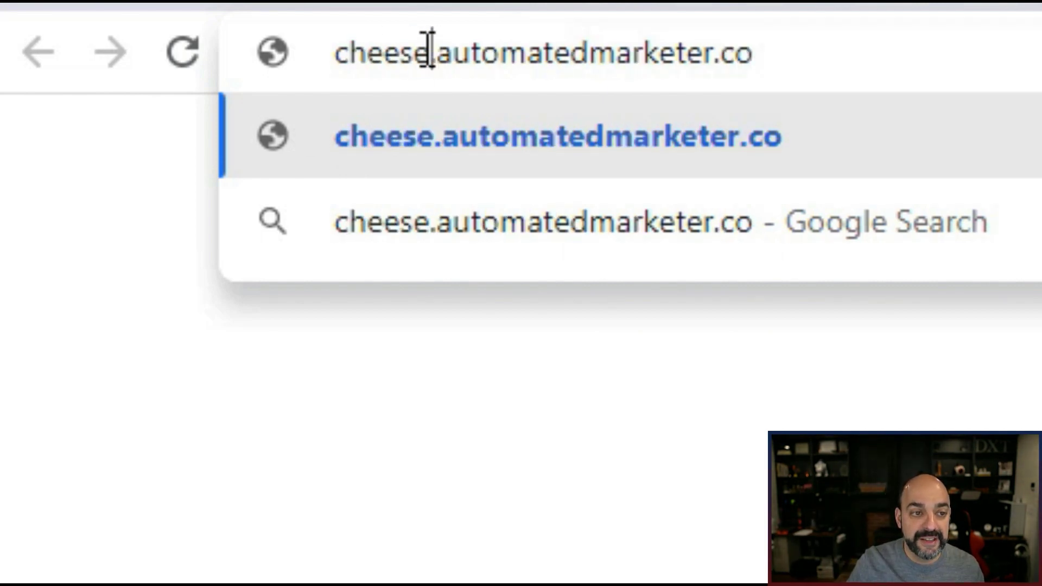
Change the example subdomain in front of .automatedmarketer.co to "replies".
{"action": "left_click_drag", "start_coordinate": [429, 51], "coordinate": [309, 44]}
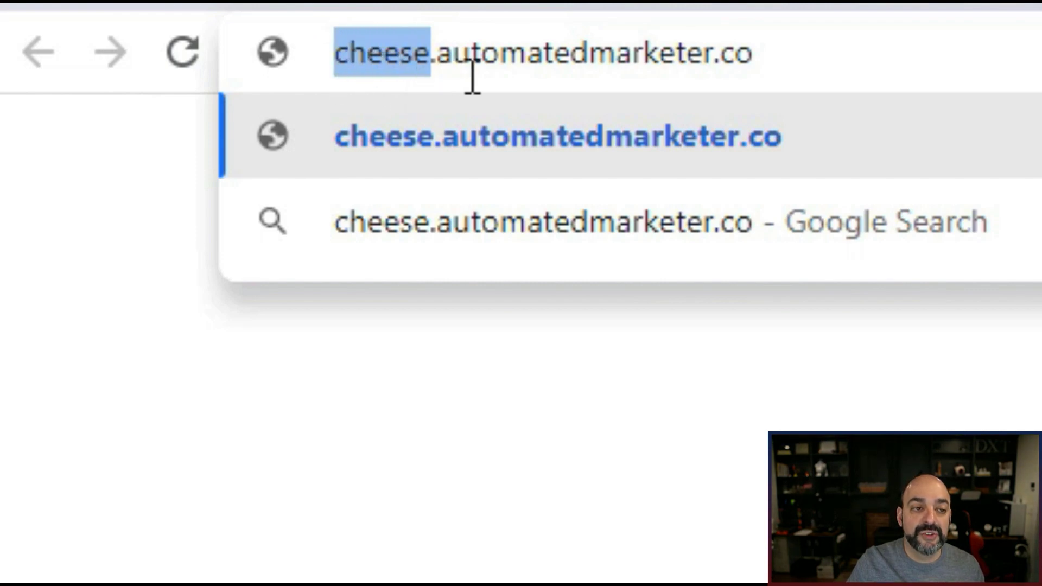
{"action": "key", "text": "BackSpace"}
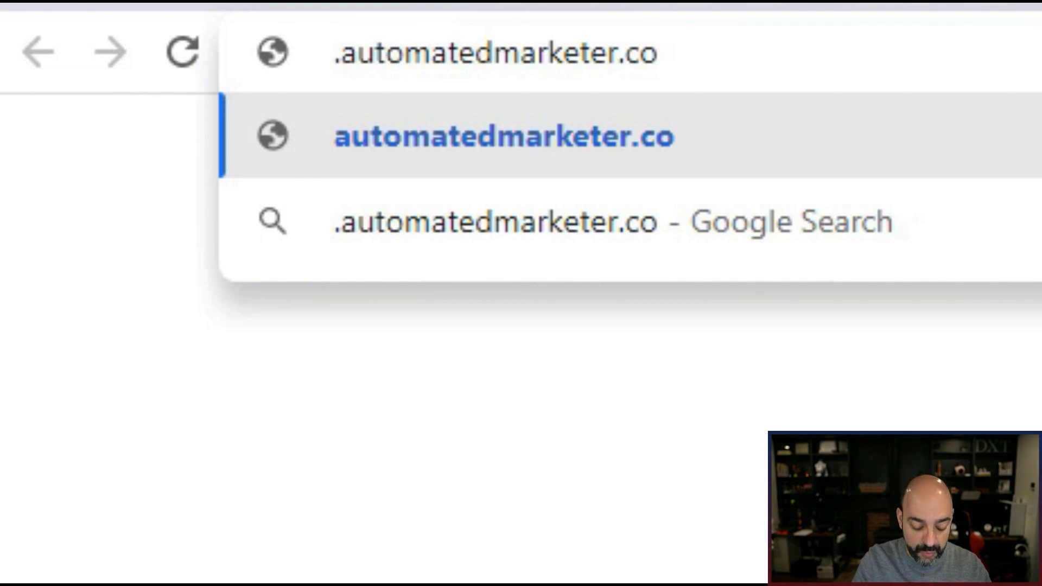
{"action": "type", "text": "replies"}
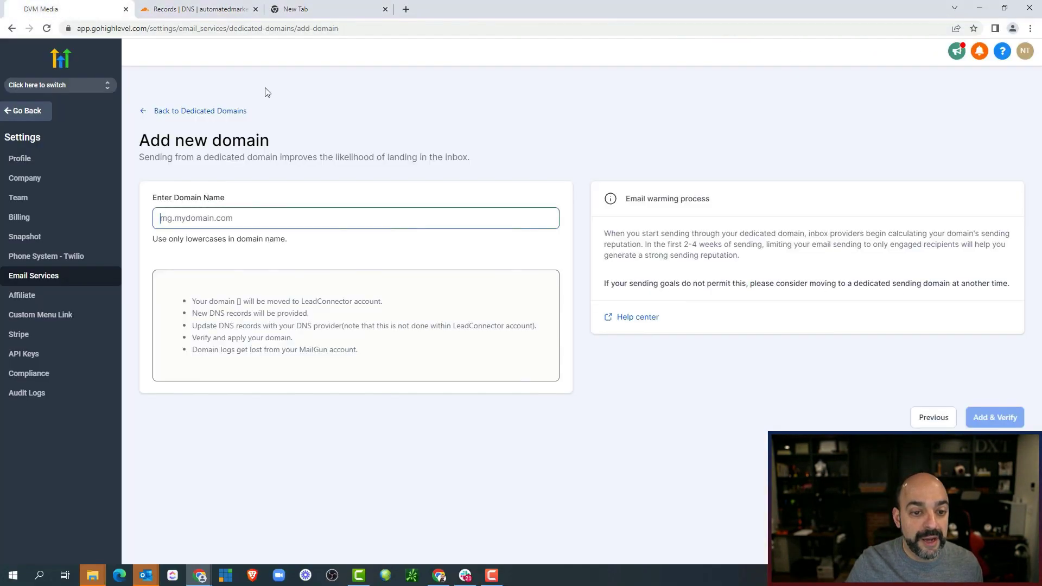
In HighLevel, enter replies.automatedmarketer.co as the new dedicated sending domain and submit it for verification.
{"action": "left_click", "coordinate": [167, 220]}
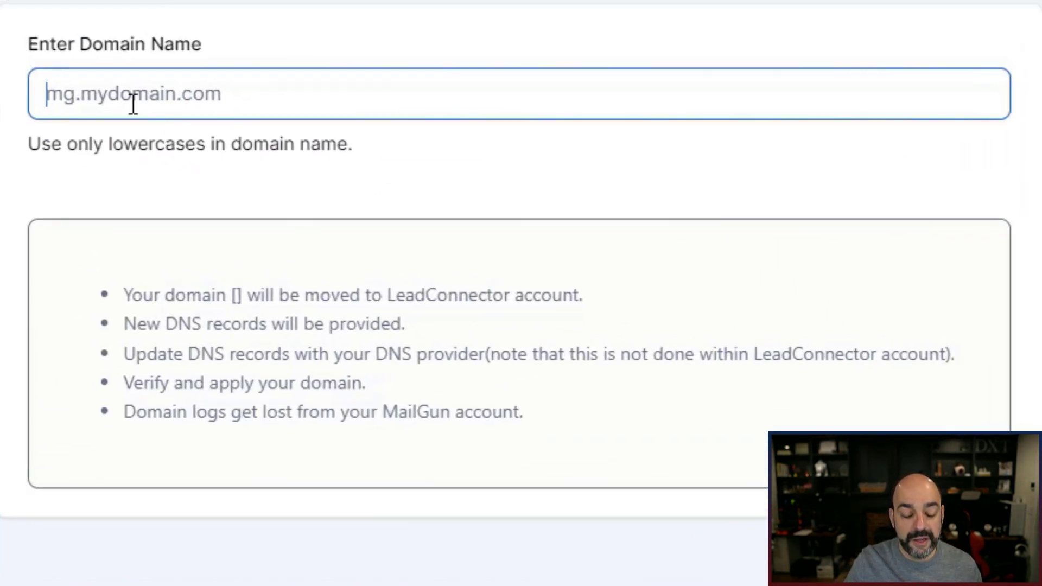
{"action": "type", "text": "replies"}
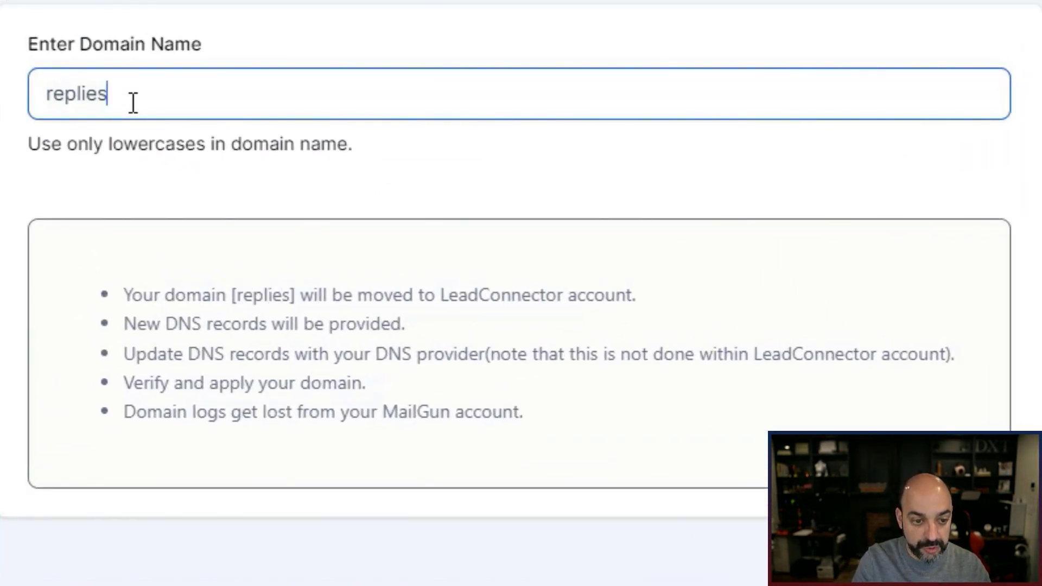
{"action": "type", "text": ".aut"}
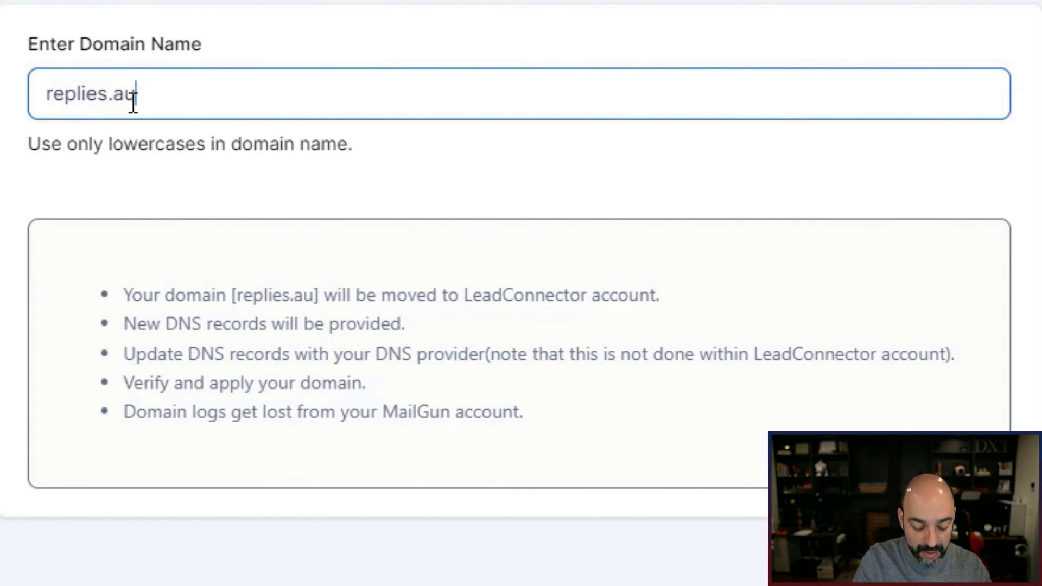
{"action": "type", "text": "omatedmarketer.co"}
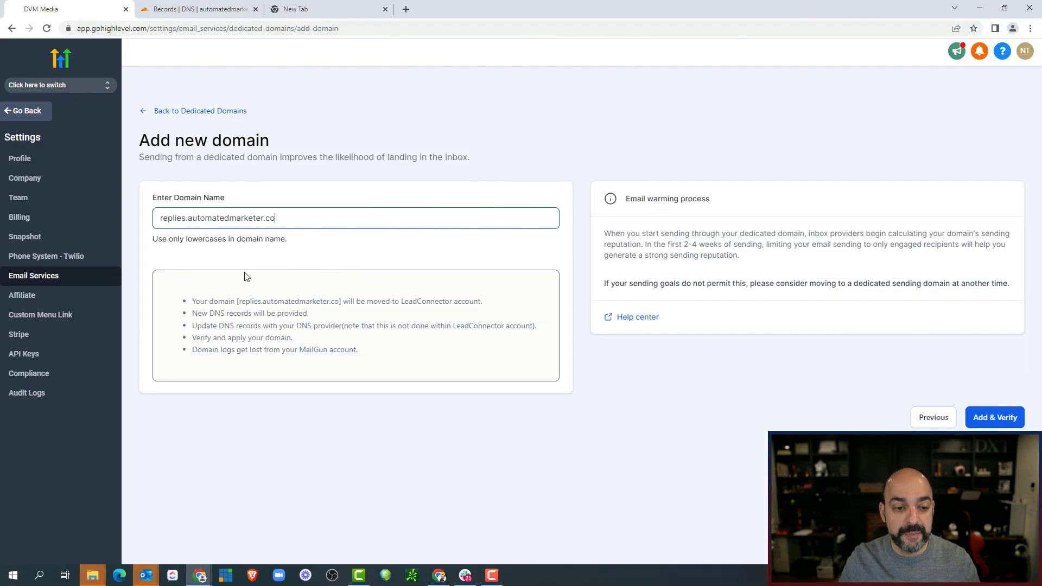
{"action": "left_click", "coordinate": [994, 418]}
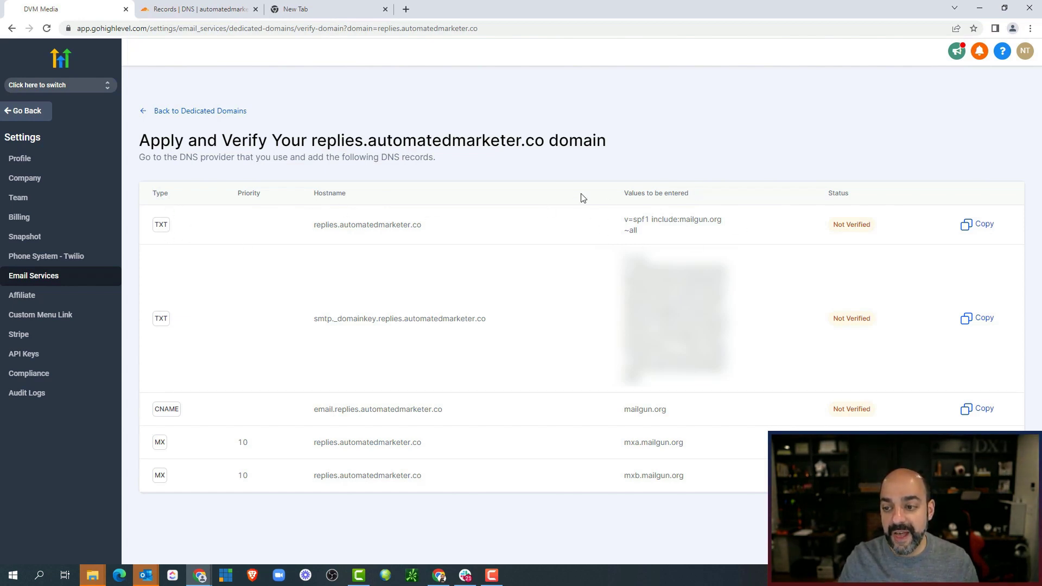
Copy the first TXT record's value from HighLevel, and start a new TXT record named "replies" in the Cloudflare DNS records.
{"action": "left_click", "coordinate": [985, 225]}
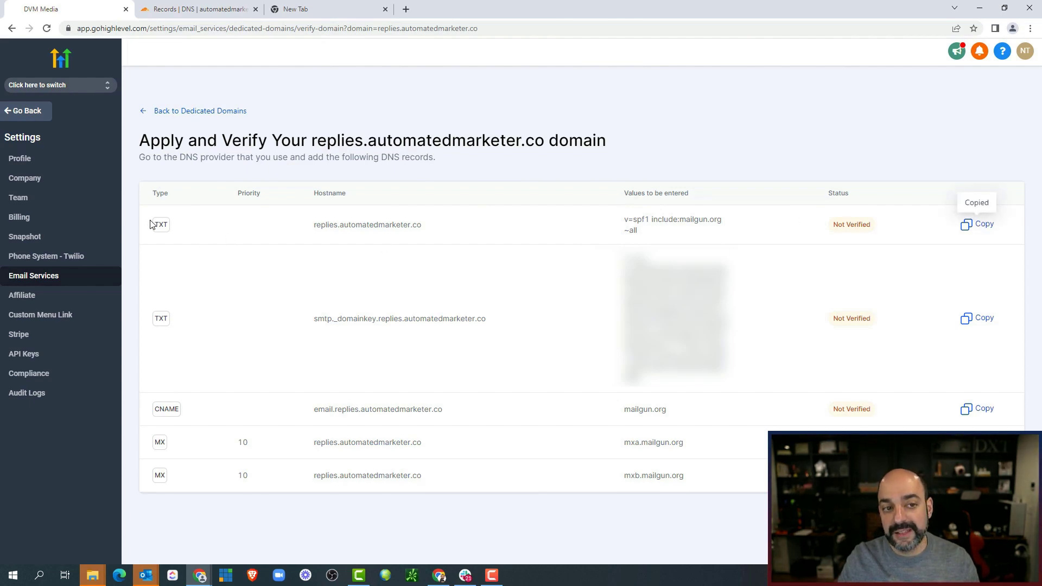
{"action": "left_click", "coordinate": [182, 9]}
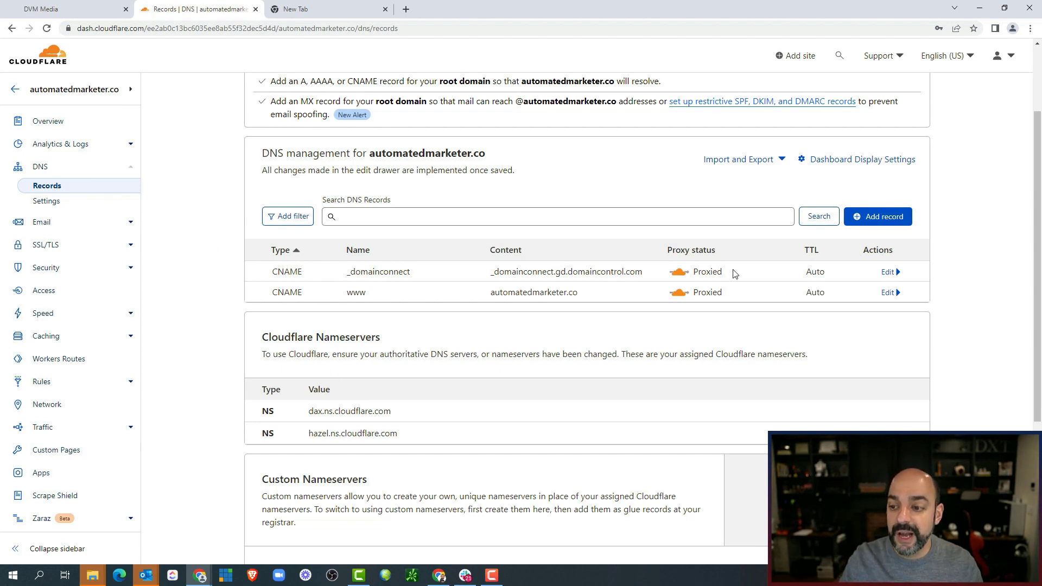
{"action": "left_click", "coordinate": [889, 226]}
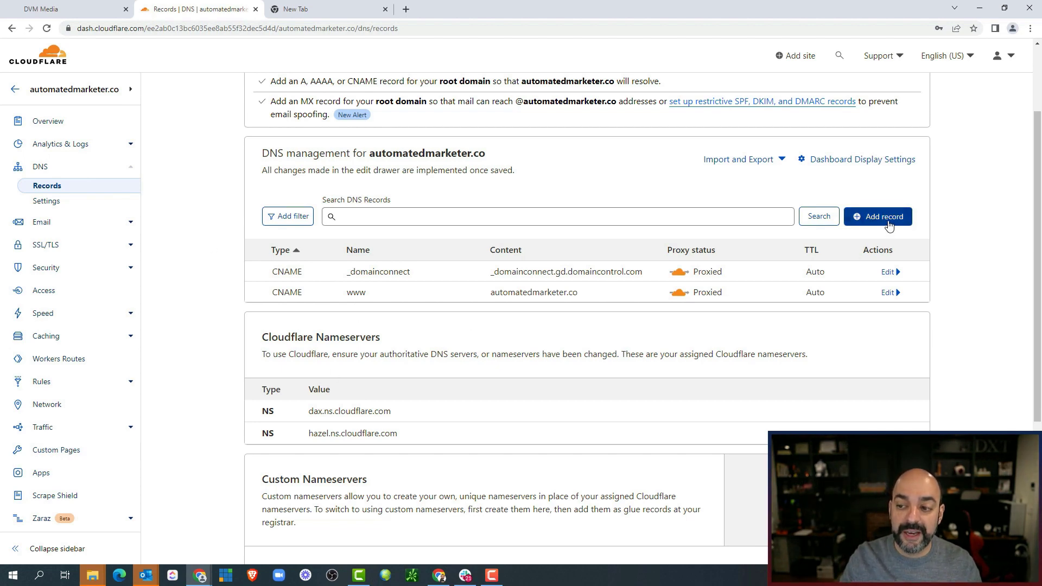
{"action": "left_click", "coordinate": [326, 287]}
{"action": "scroll", "coordinate": [315, 371], "scroll_direction": "down", "scroll_amount": 5}
{"action": "left_click", "coordinate": [311, 386]}
{"action": "left_click", "coordinate": [387, 287]}
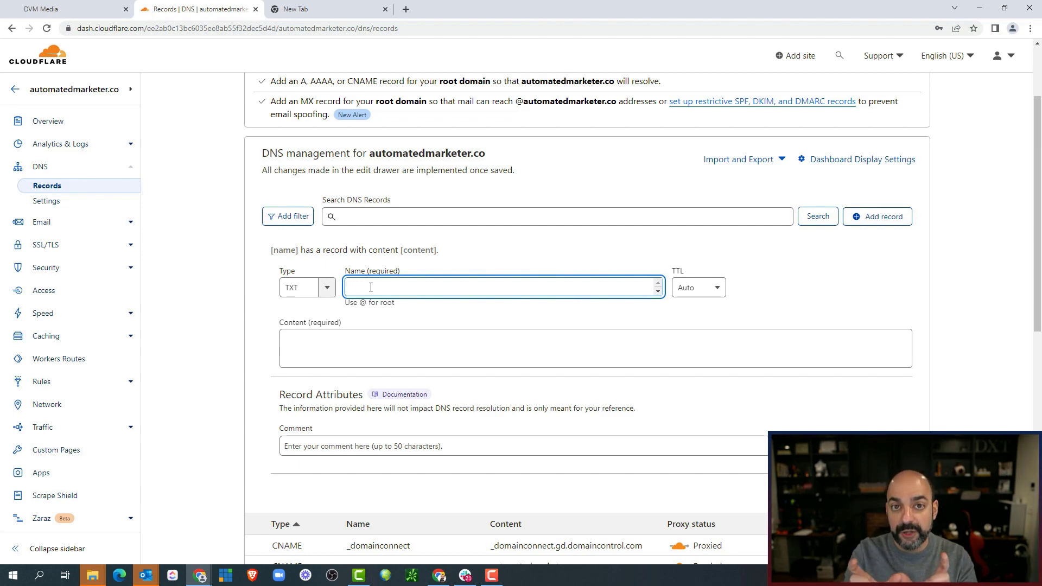
{"action": "type", "text": "replies"}
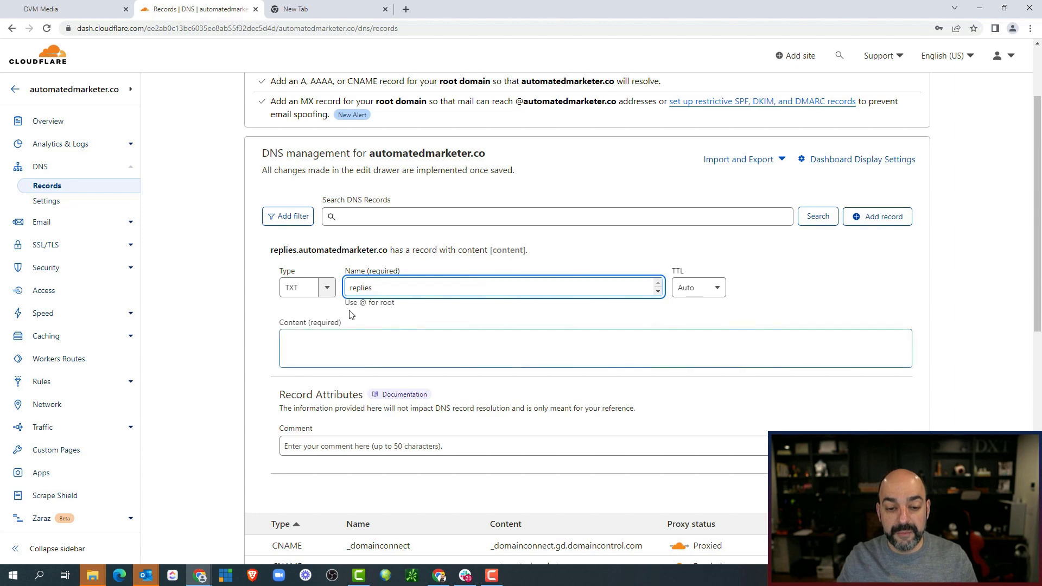
Check the hostname prefix in HighLevel, then paste "v=spf1 include:mailgun.org ~all" as the Cloudflare TXT record's content and save it.
{"action": "left_click", "coordinate": [76, 9]}
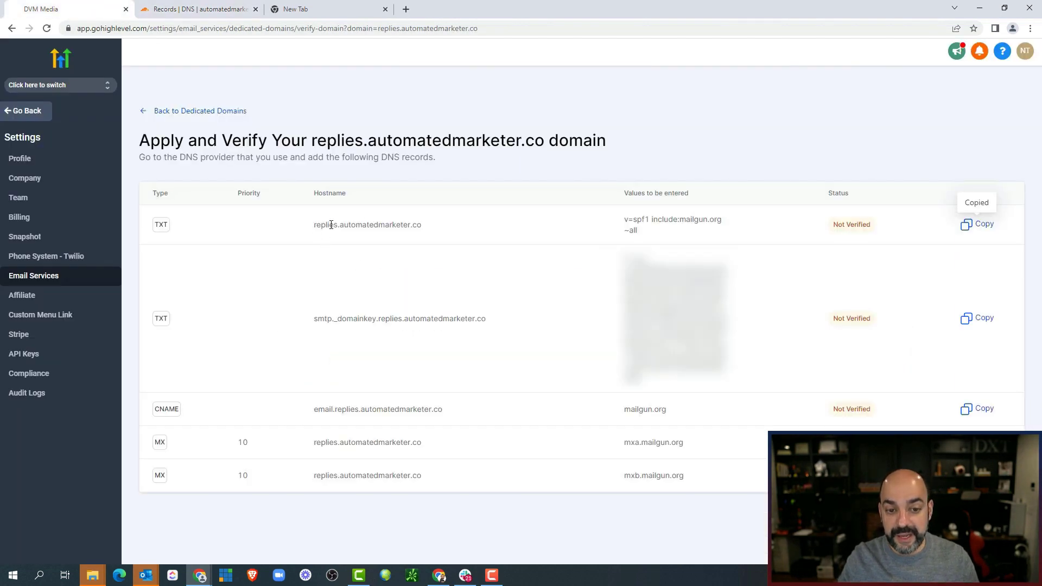
{"action": "left_click_drag", "start_coordinate": [341, 224], "coordinate": [305, 235]}
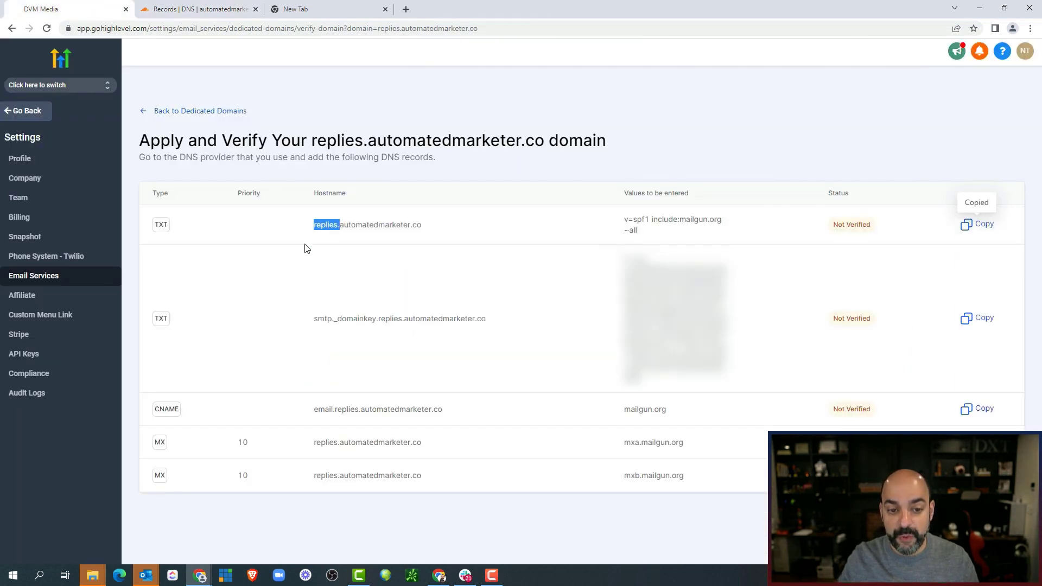
{"action": "left_click", "coordinate": [210, 15]}
{"action": "left_click", "coordinate": [373, 332]}
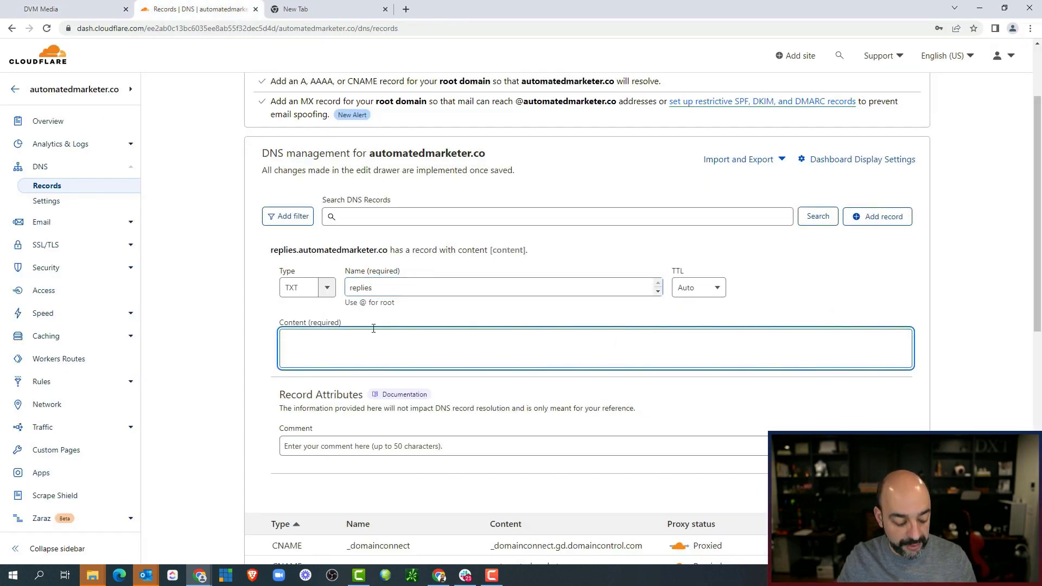
{"action": "key", "text": "ctrl+v"}
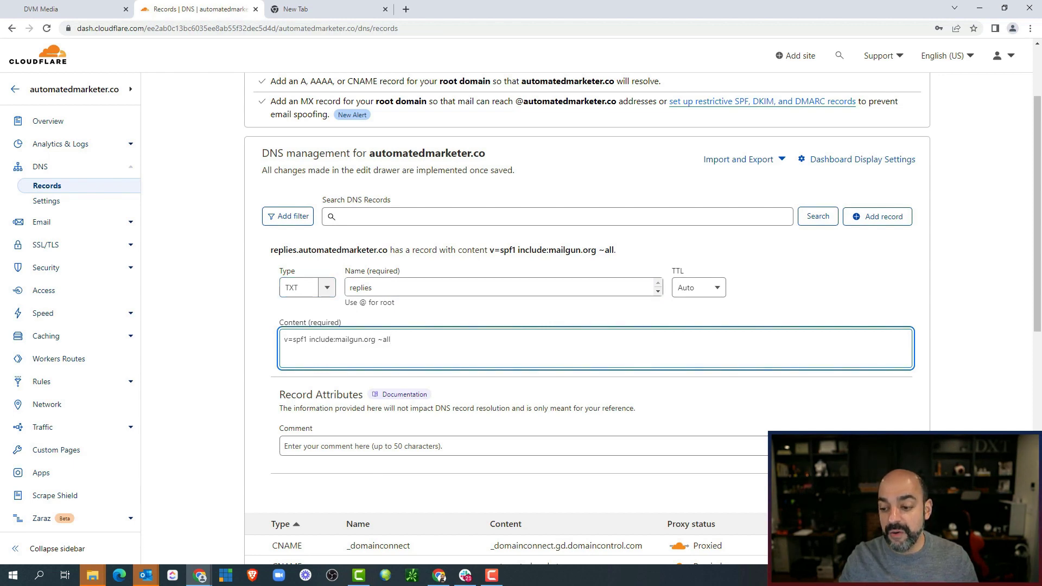
{"action": "left_click", "coordinate": [896, 493]}
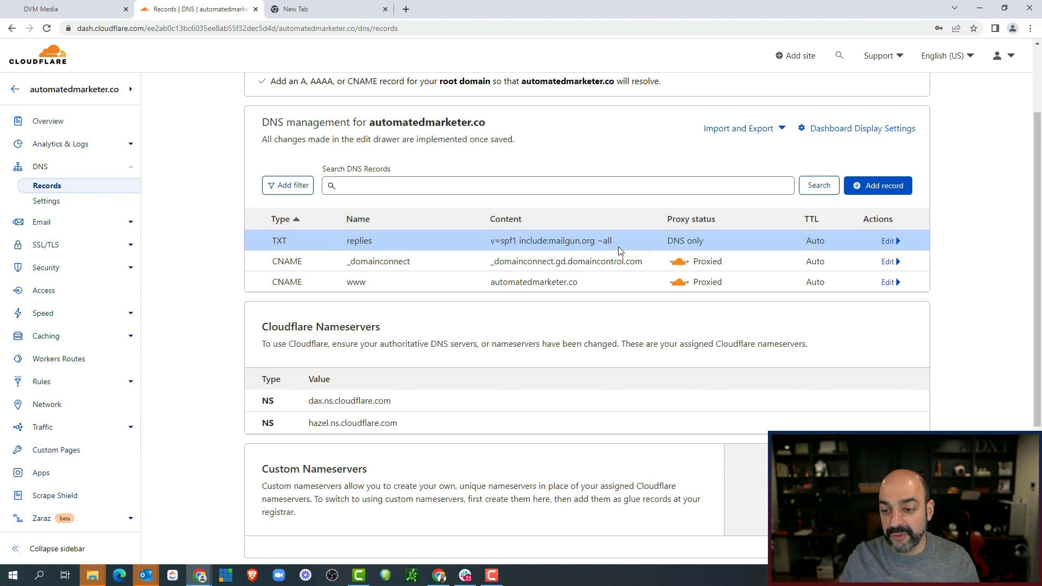
Copy the hostname part "smtp._domainkey.replies" of the second TXT record in HighLevel and return to the Cloudflare DNS records.
{"action": "left_click", "coordinate": [65, 12]}
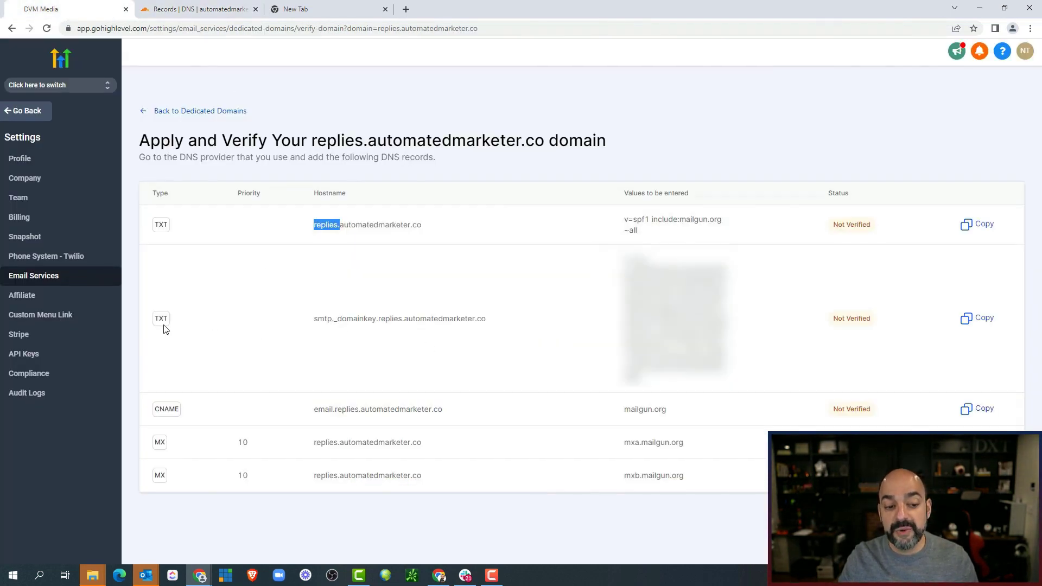
{"action": "left_click", "coordinate": [403, 319]}
{"action": "left_click_drag", "start_coordinate": [400, 319], "coordinate": [316, 319]}
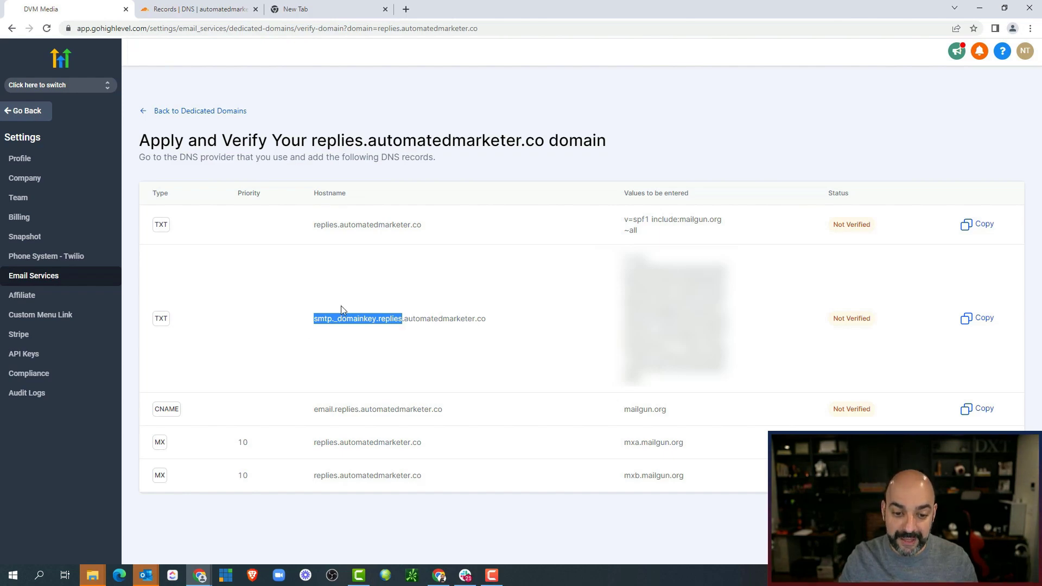
{"action": "right_click", "coordinate": [356, 315]}
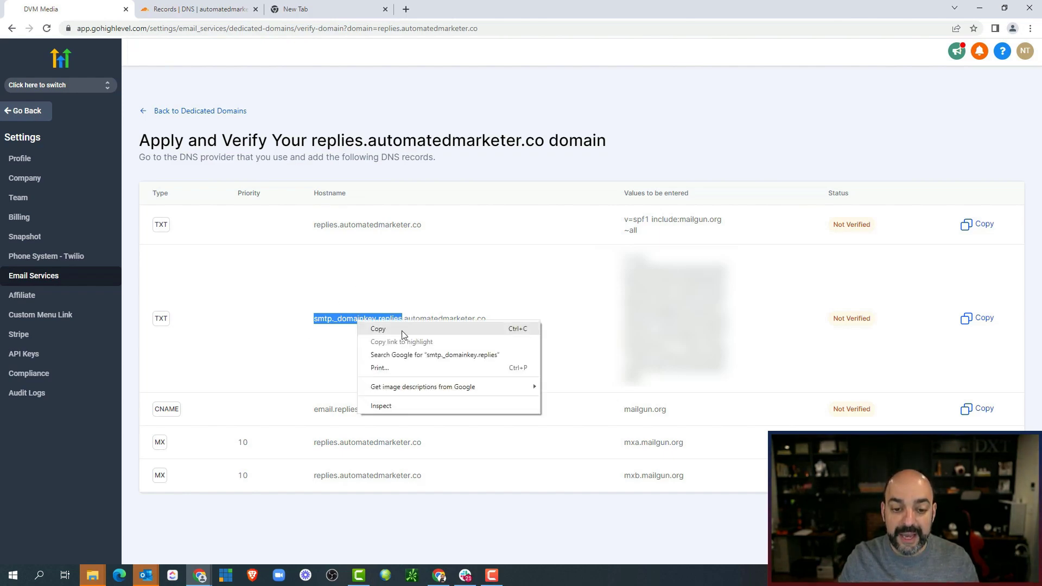
{"action": "left_click", "coordinate": [361, 326]}
{"action": "left_click", "coordinate": [205, 15]}
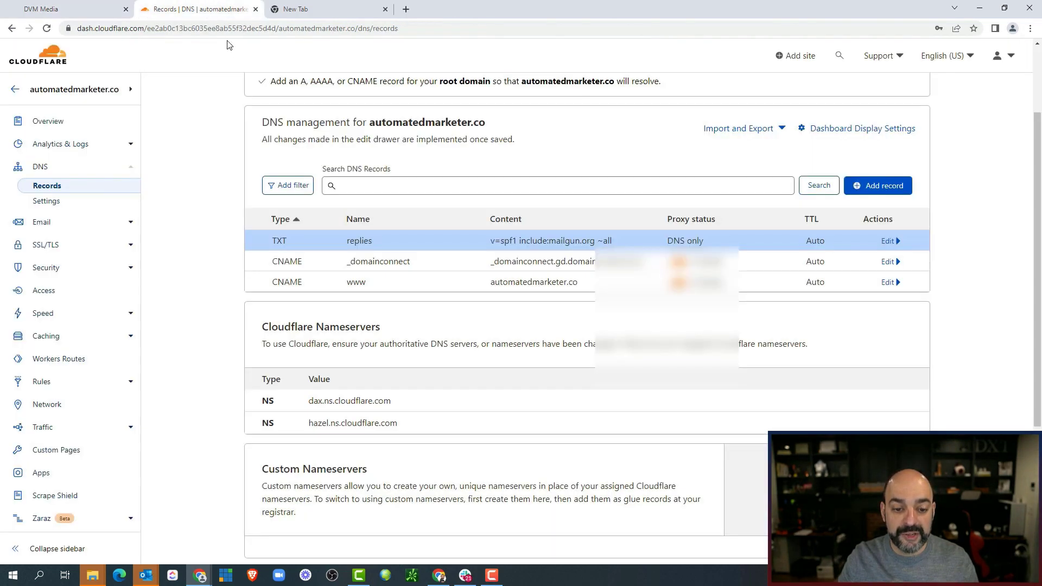
Start another DNS record of type TXT and paste "smtp._domainkey.replies" as its name.
{"action": "left_click", "coordinate": [884, 188]}
{"action": "left_click", "coordinate": [302, 256]}
{"action": "scroll", "coordinate": [302, 346], "scroll_direction": "down", "scroll_amount": 4}
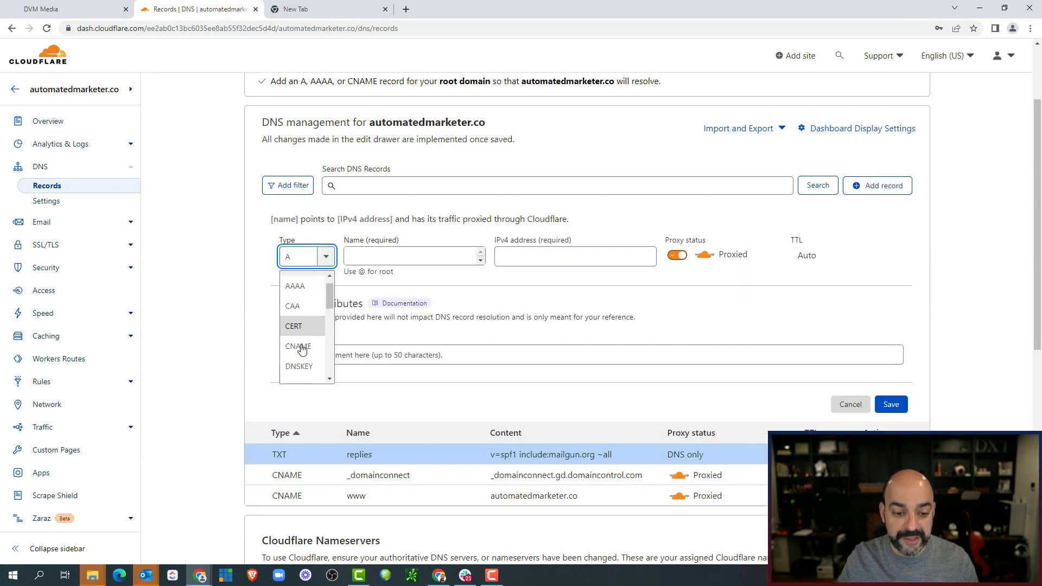
{"action": "scroll", "coordinate": [301, 351], "scroll_direction": "down", "scroll_amount": 3}
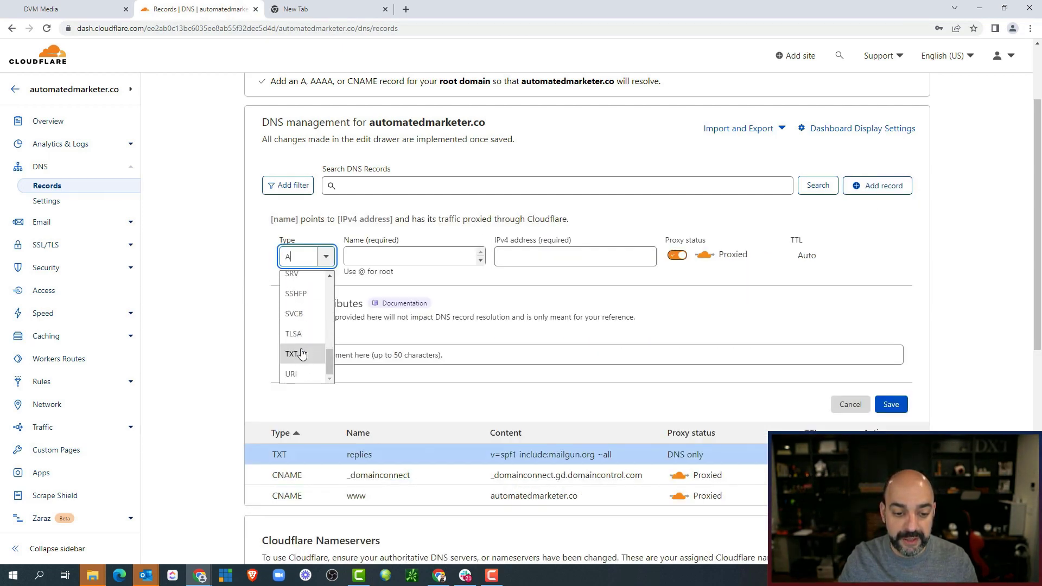
{"action": "left_click", "coordinate": [302, 352]}
{"action": "left_click", "coordinate": [373, 253]}
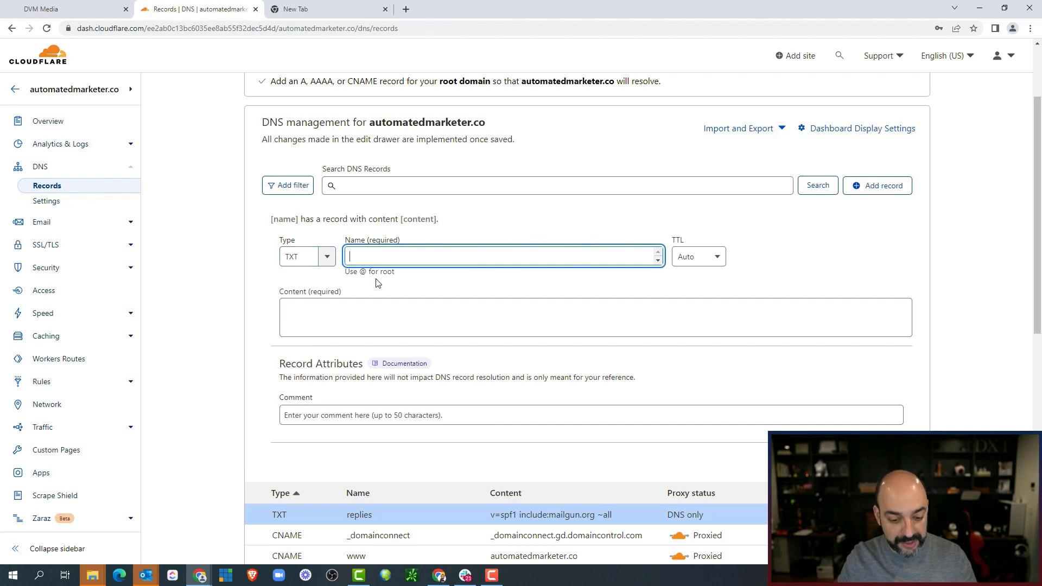
{"action": "key", "text": "ctrl+v"}
Copy the domain key value of the second TXT record from HighLevel, paste it as the Cloudflare record's content and save the record.
{"action": "left_click", "coordinate": [73, 15]}
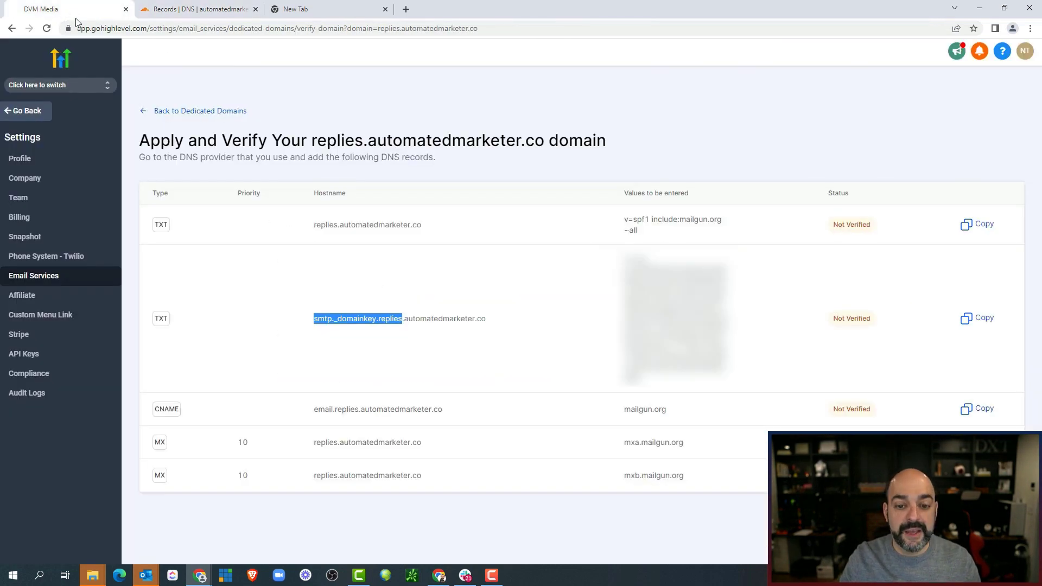
{"action": "left_click", "coordinate": [977, 318]}
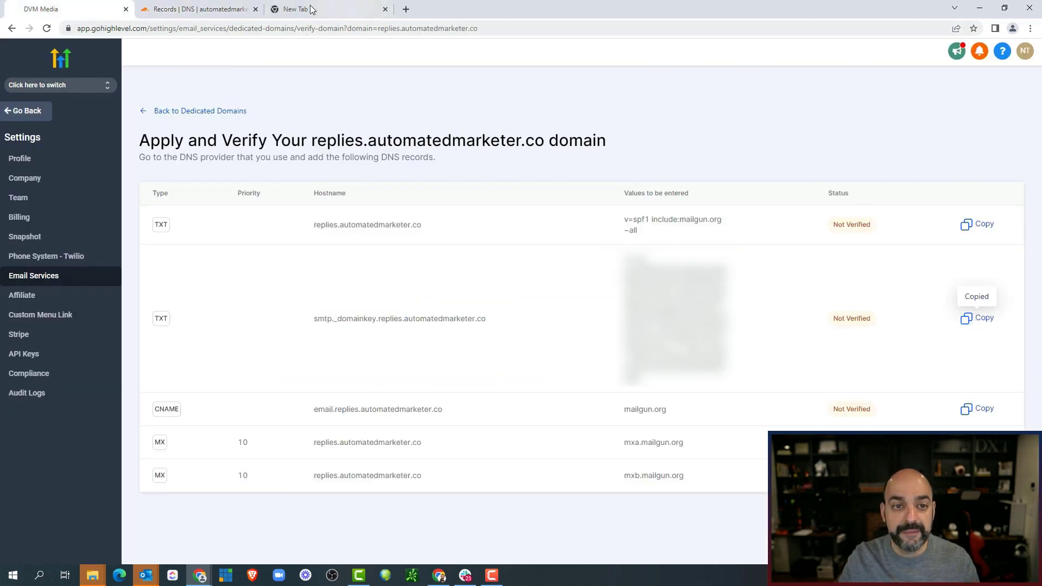
{"action": "left_click", "coordinate": [214, 10]}
{"action": "left_click", "coordinate": [506, 326]}
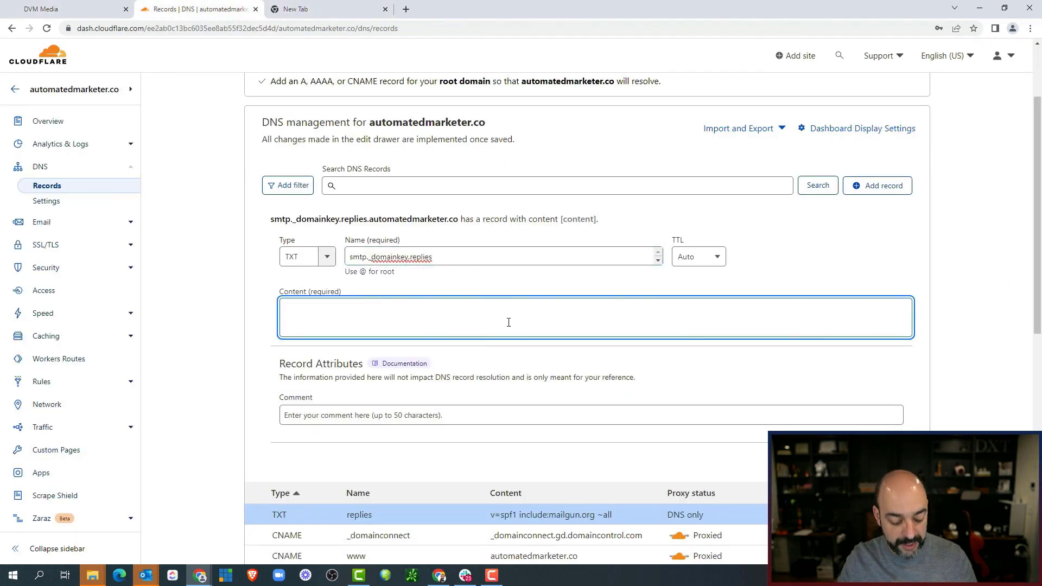
{"action": "key", "text": "ctrl+v"}
{"action": "left_click", "coordinate": [894, 488]}
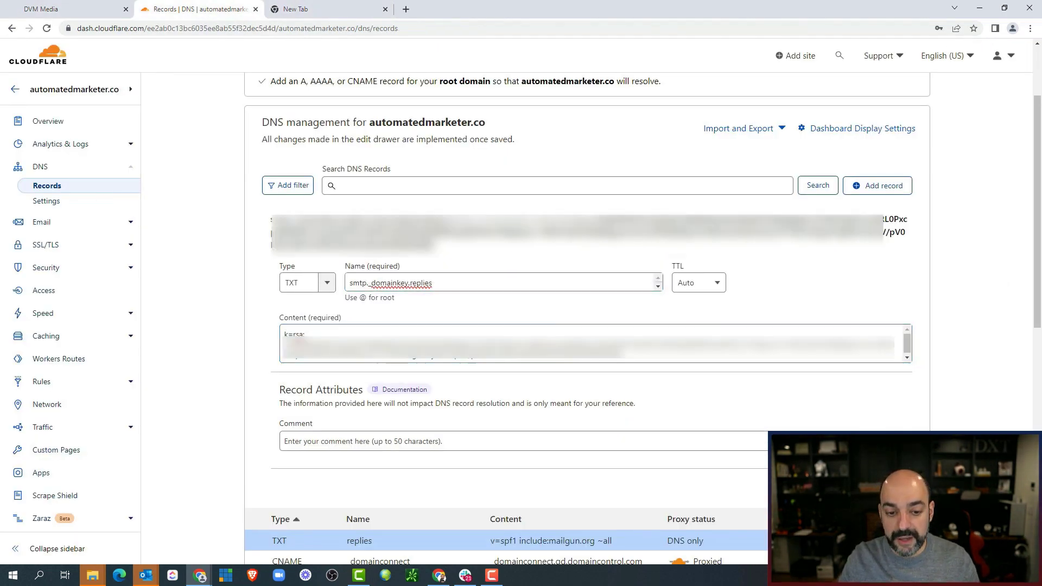
Check the CNAME entry in HighLevel, then start another Cloudflare DNS record of type CNAME.
{"action": "left_click", "coordinate": [87, 8]}
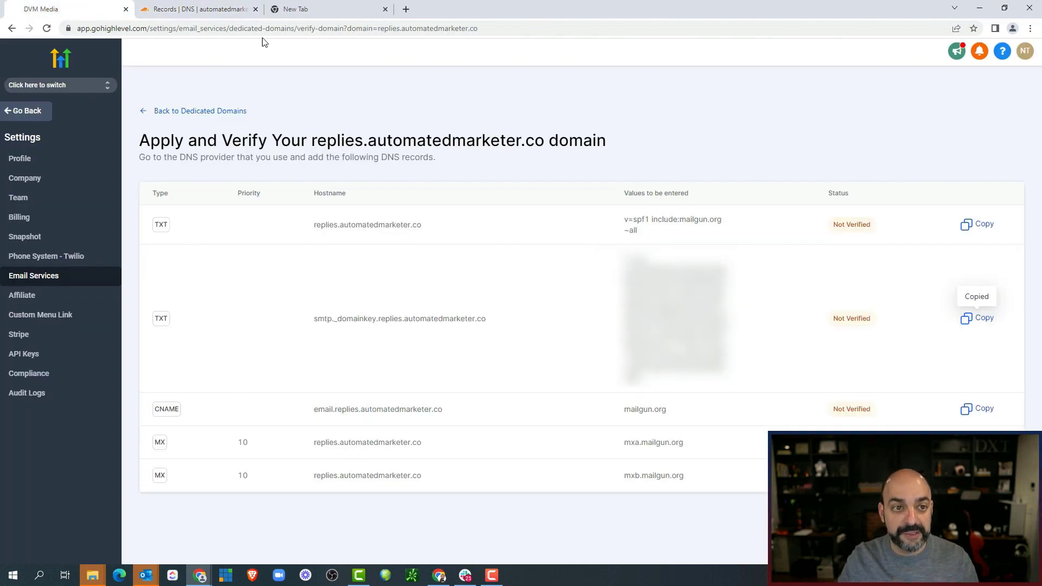
{"action": "left_click", "coordinate": [200, 9]}
{"action": "left_click", "coordinate": [874, 187]}
{"action": "left_click", "coordinate": [293, 256]}
{"action": "left_click", "coordinate": [302, 361]}
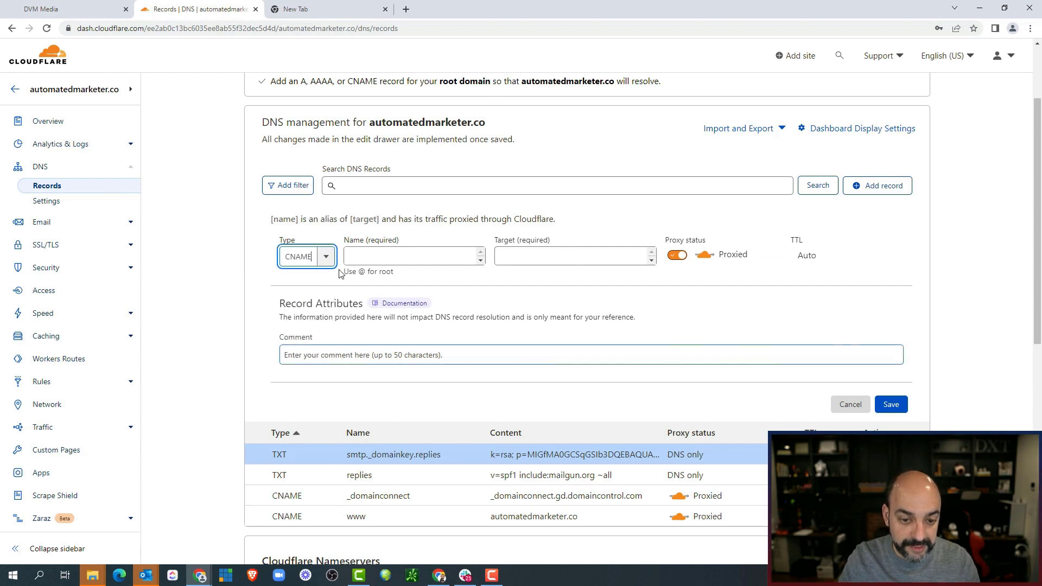
{"action": "left_click", "coordinate": [372, 255]}
Copy the hostname part "email.replies" of the CNAME entry in HighLevel and paste it as the Cloudflare record's name.
{"action": "left_click", "coordinate": [69, 11]}
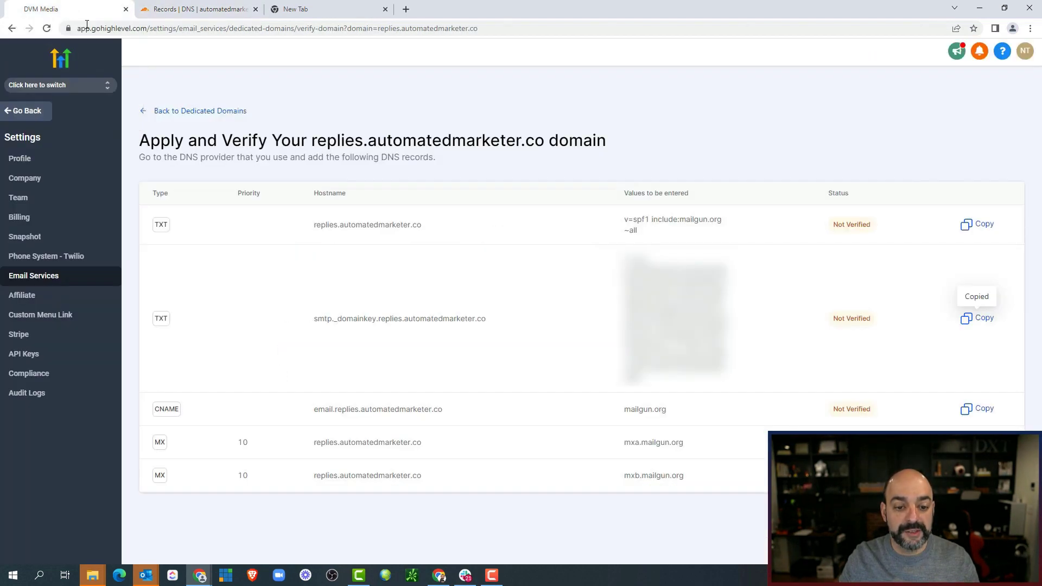
{"action": "left_click_drag", "start_coordinate": [359, 409], "coordinate": [315, 410]}
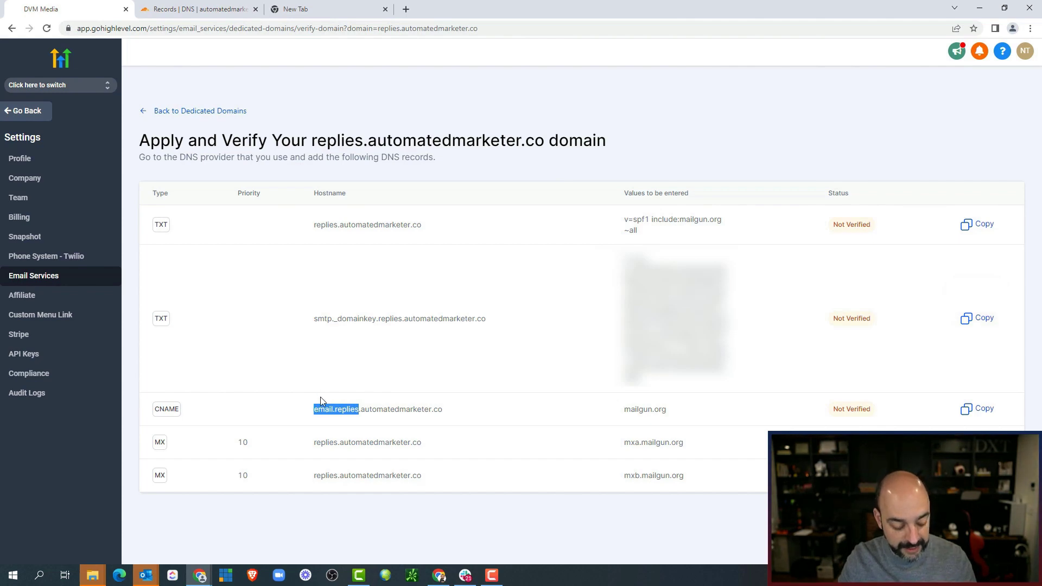
{"action": "left_click", "coordinate": [198, 9]}
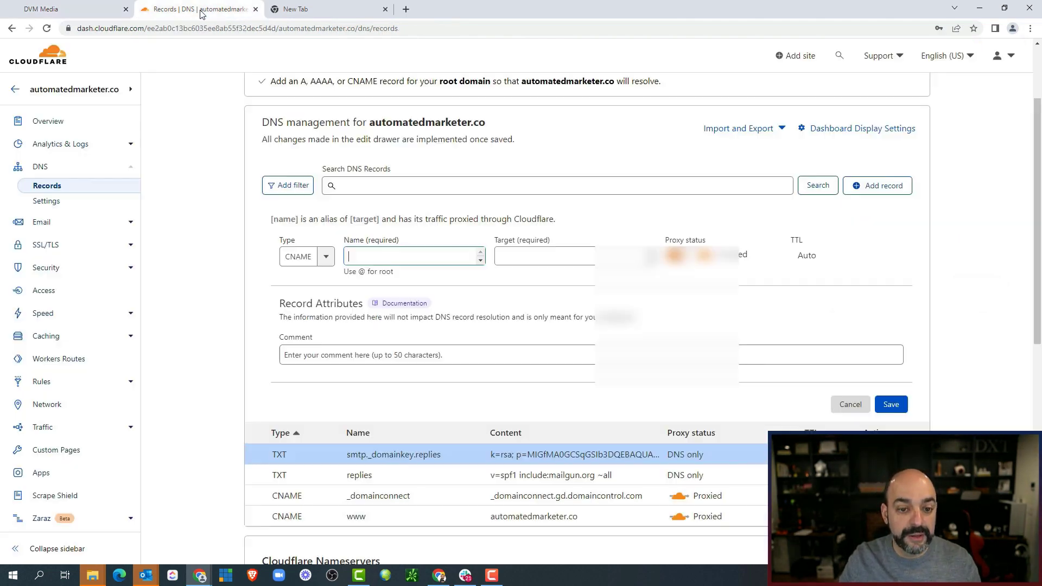
{"action": "key", "text": "ctrl+v"}
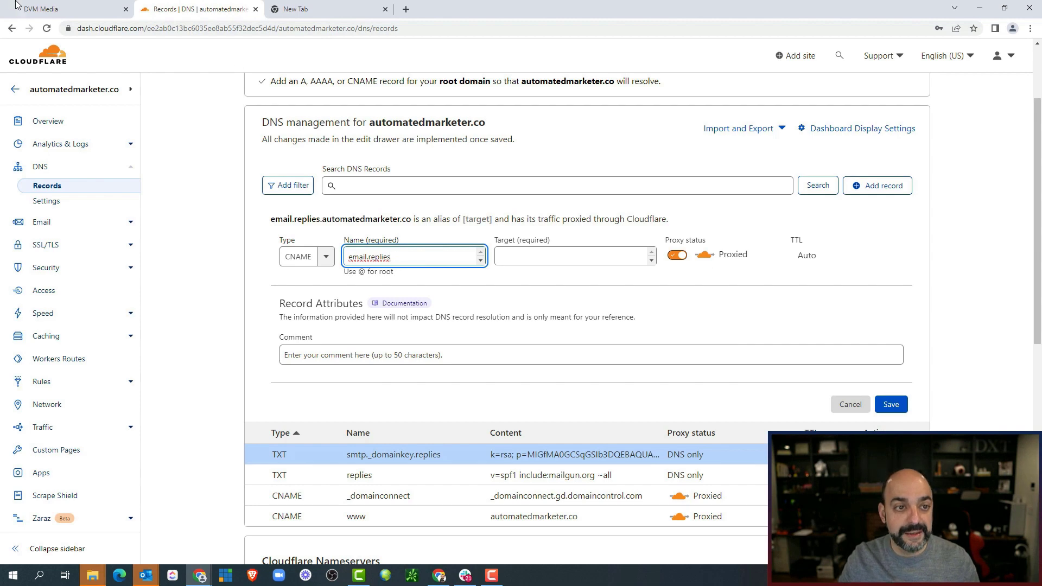
Copy "mailgun.org" from HighLevel as the CNAME record's target in Cloudflare, with proxy status DNS only, and save the record.
{"action": "left_click", "coordinate": [41, 9]}
{"action": "left_click_drag", "start_coordinate": [667, 411], "coordinate": [614, 416]}
{"action": "right_click", "coordinate": [649, 412]}
{"action": "left_click", "coordinate": [677, 416]}
{"action": "left_click", "coordinate": [198, 9]}
{"action": "left_click", "coordinate": [529, 257]}
{"action": "key", "text": "ctrl+v"}
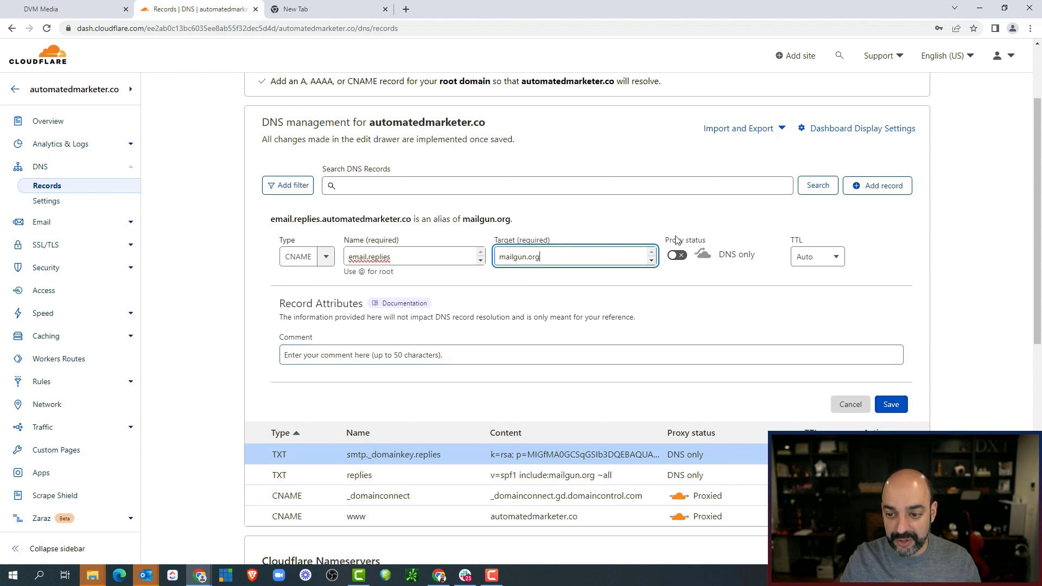
{"action": "left_click", "coordinate": [896, 408]}
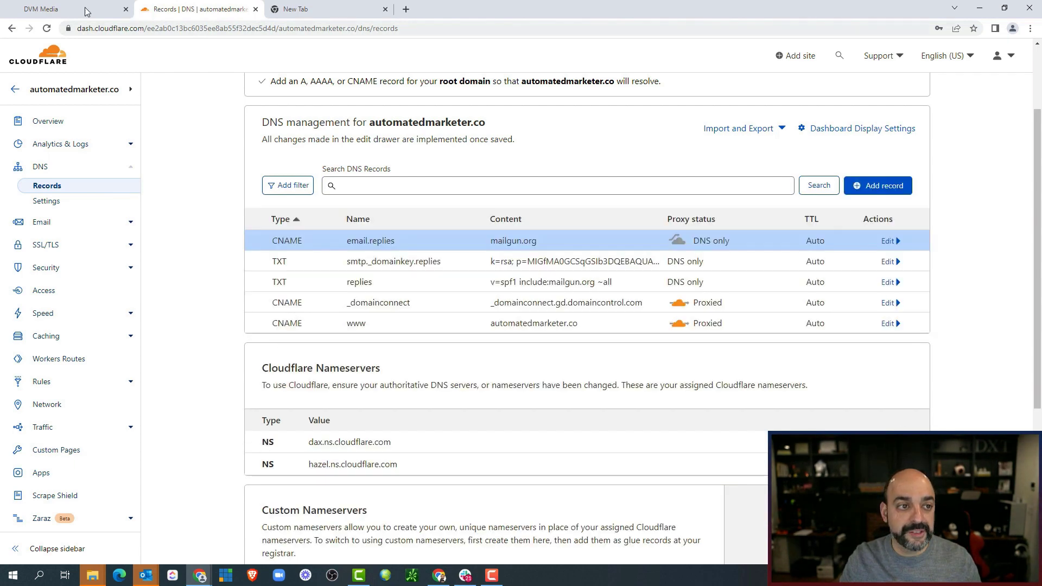
Check the MX entries in HighLevel, then start a new Cloudflare DNS record of type MX.
{"action": "left_click", "coordinate": [86, 9]}
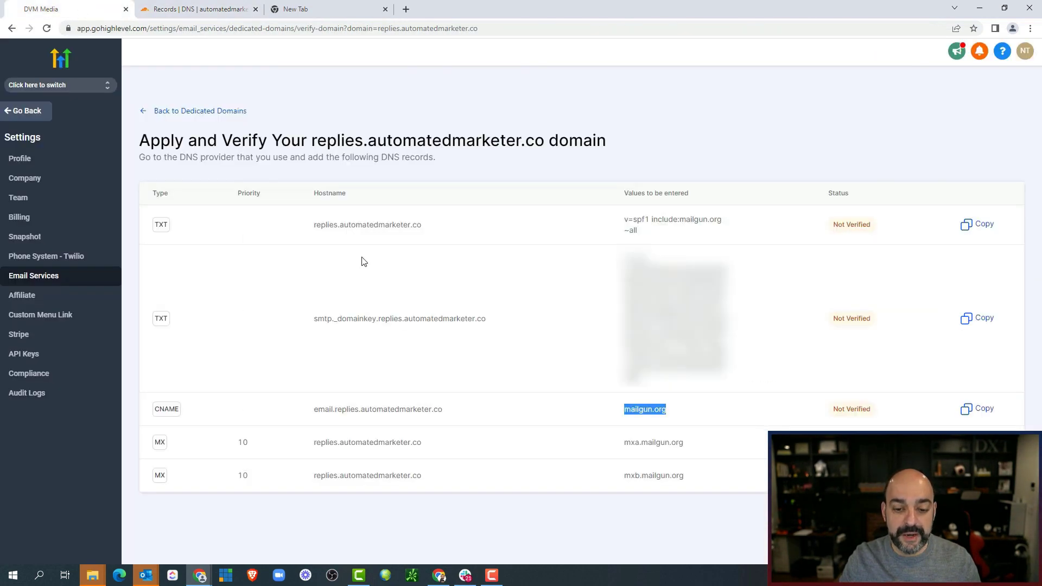
{"action": "left_click_drag", "start_coordinate": [431, 448], "coordinate": [321, 452]}
{"action": "left_click", "coordinate": [257, 460]}
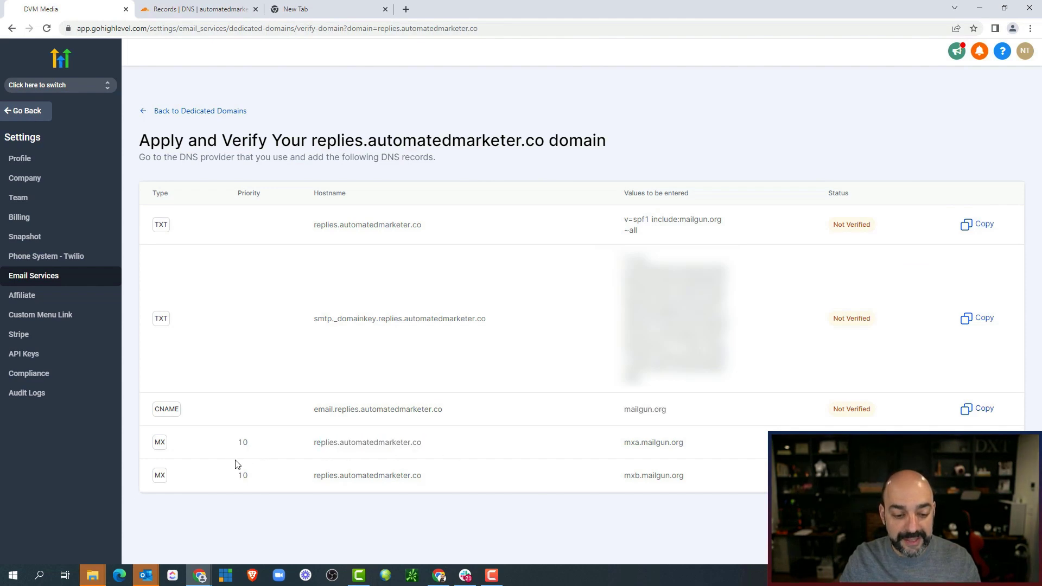
{"action": "left_click", "coordinate": [187, 9]}
{"action": "left_click", "coordinate": [879, 185]}
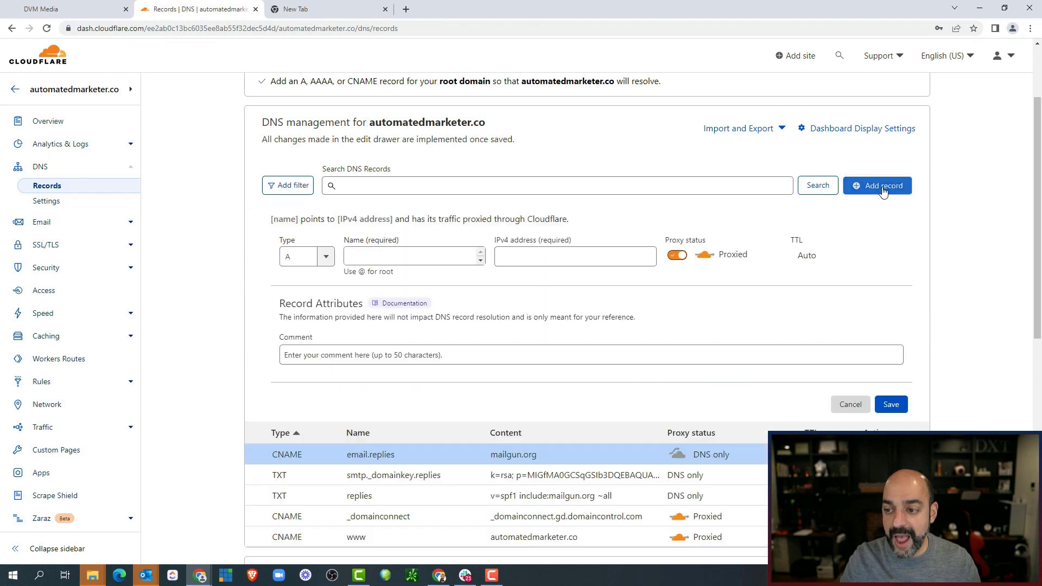
{"action": "left_click", "coordinate": [305, 256]}
{"action": "scroll", "coordinate": [312, 325], "scroll_direction": "down", "scroll_amount": 2}
{"action": "scroll", "coordinate": [307, 336], "scroll_direction": "down", "scroll_amount": 1}
{"action": "left_click", "coordinate": [295, 354]}
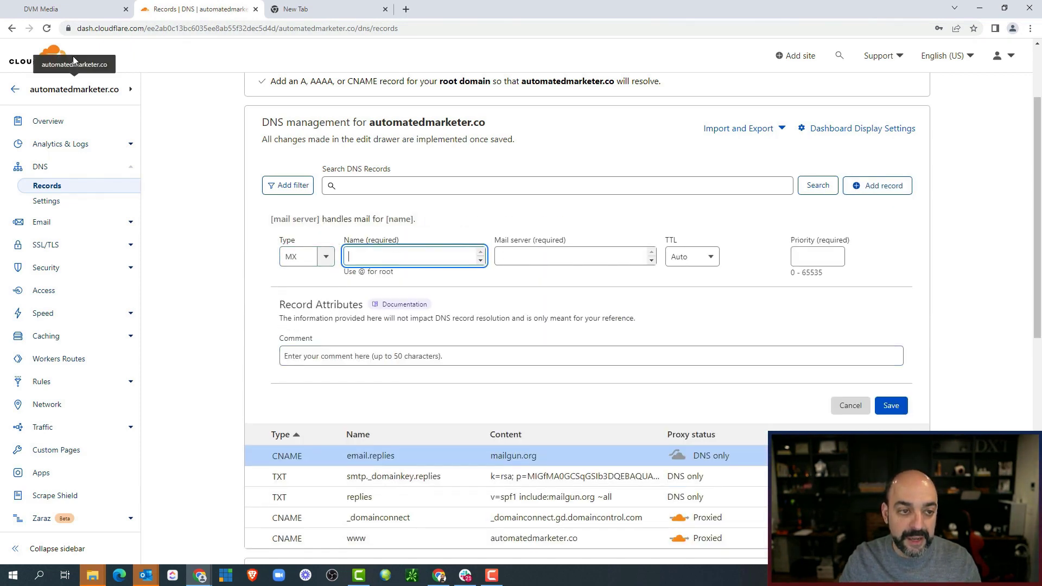
Copy the hostname part "replies" of the first MX entry in HighLevel and paste it as the Cloudflare MX record's name.
{"action": "left_click", "coordinate": [59, 10]}
{"action": "double_click", "coordinate": [335, 441]}
{"action": "right_click", "coordinate": [338, 441]}
{"action": "left_click", "coordinate": [362, 451]}
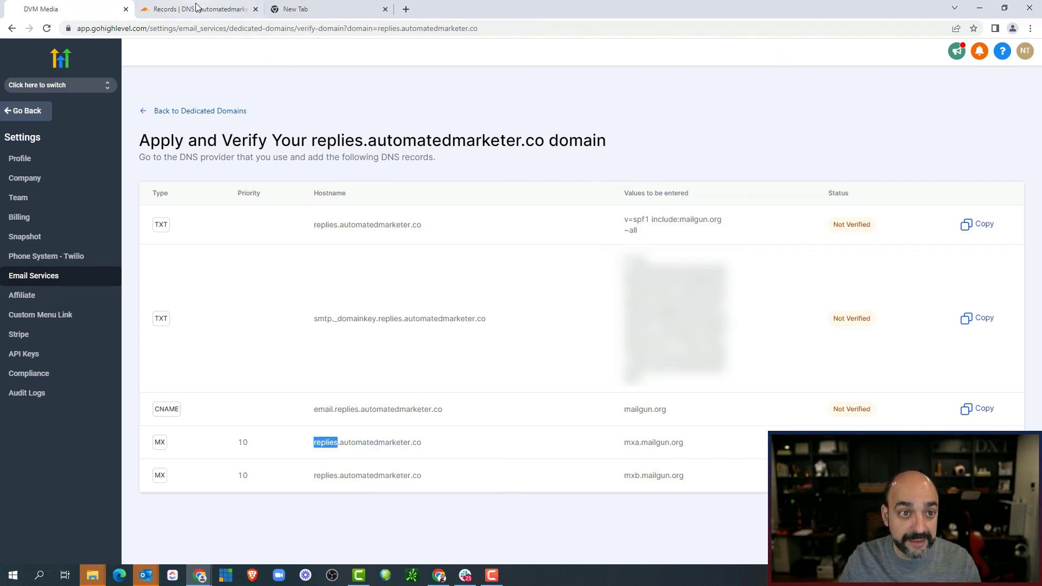
{"action": "left_click", "coordinate": [200, 9]}
{"action": "key", "text": "ctrl+v"}
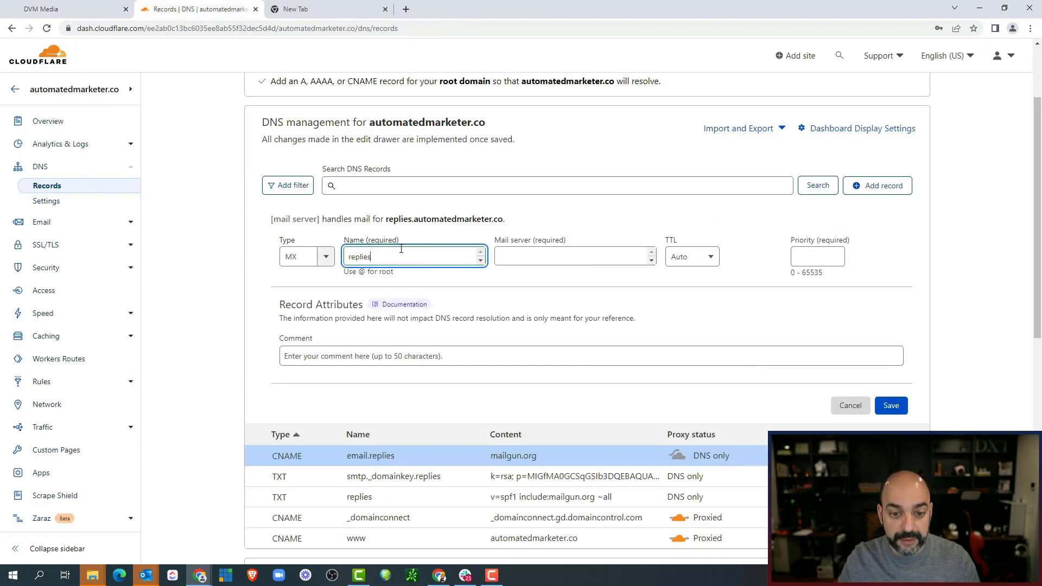
Copy "mxa.mailgun.org" from HighLevel as the Cloudflare MX record's mail server and set its priority to 10.
{"action": "left_click", "coordinate": [88, 12]}
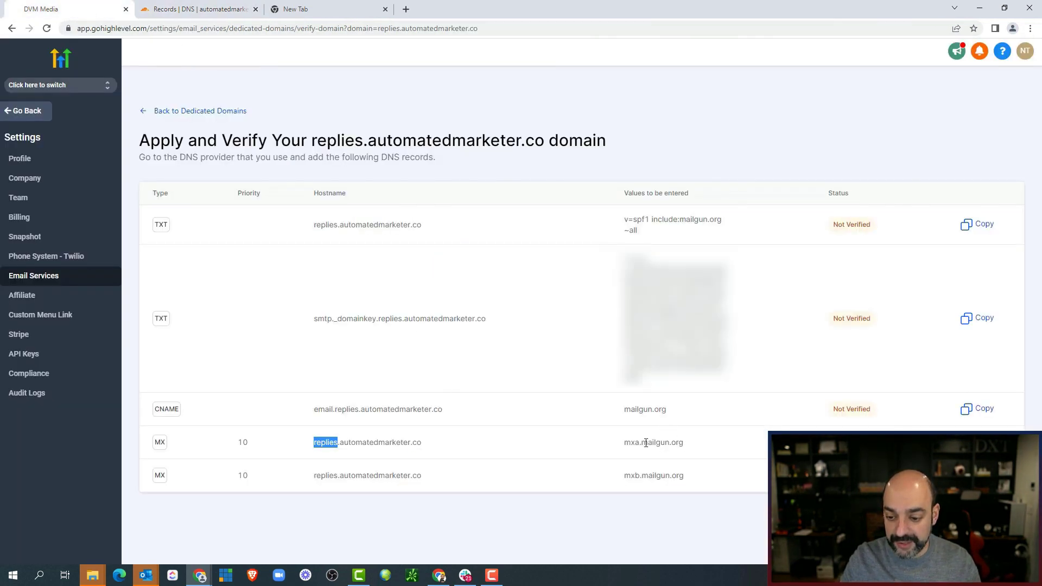
{"action": "left_click", "coordinate": [200, 10]}
{"action": "left_click", "coordinate": [548, 257]}
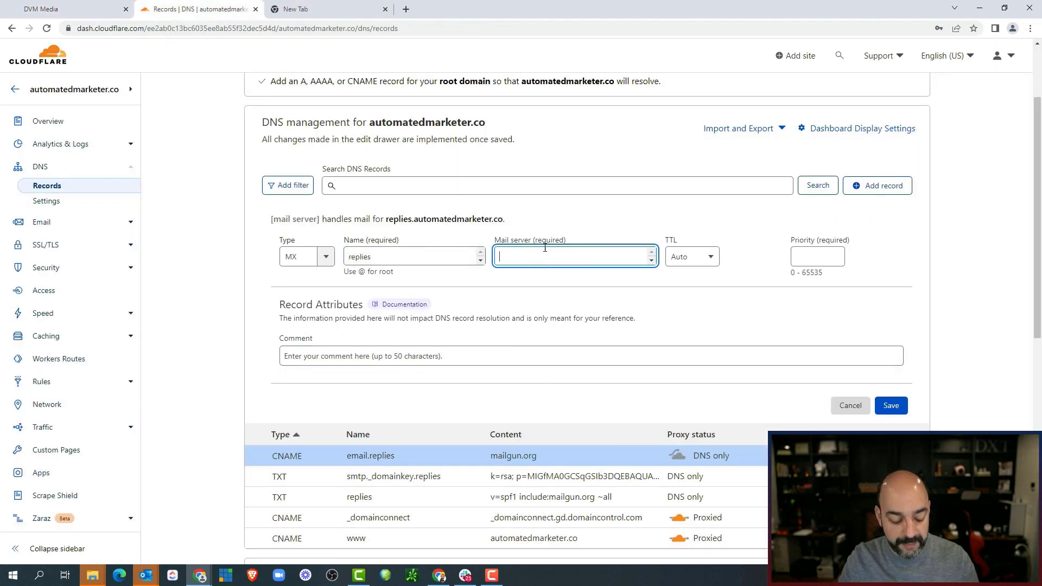
{"action": "key", "text": "ctrl+v"}
{"action": "left_click", "coordinate": [833, 256]}
{"action": "left_click", "coordinate": [78, 13]}
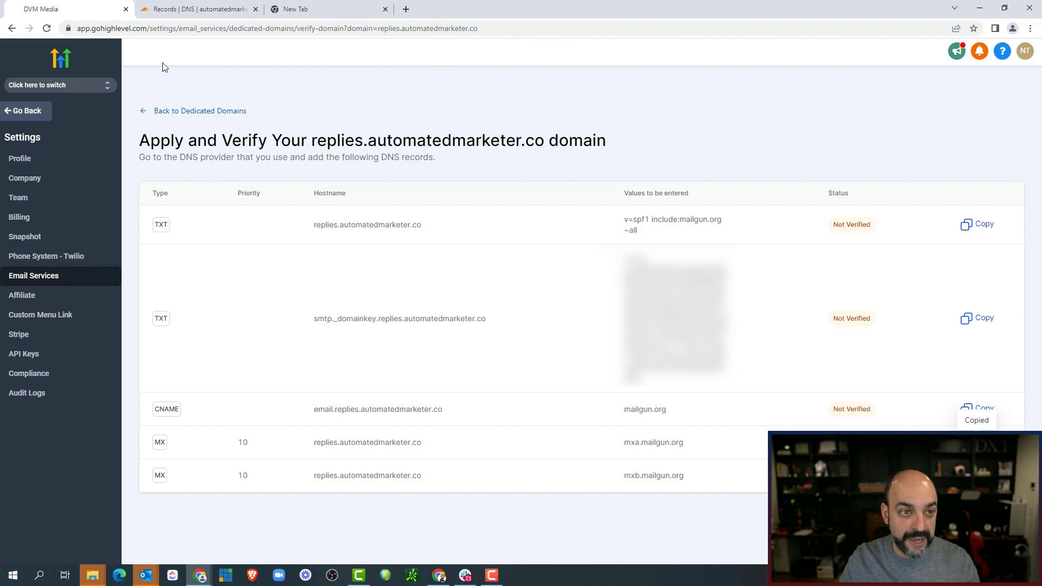
{"action": "left_click", "coordinate": [201, 9]}
{"action": "left_click", "coordinate": [825, 255]}
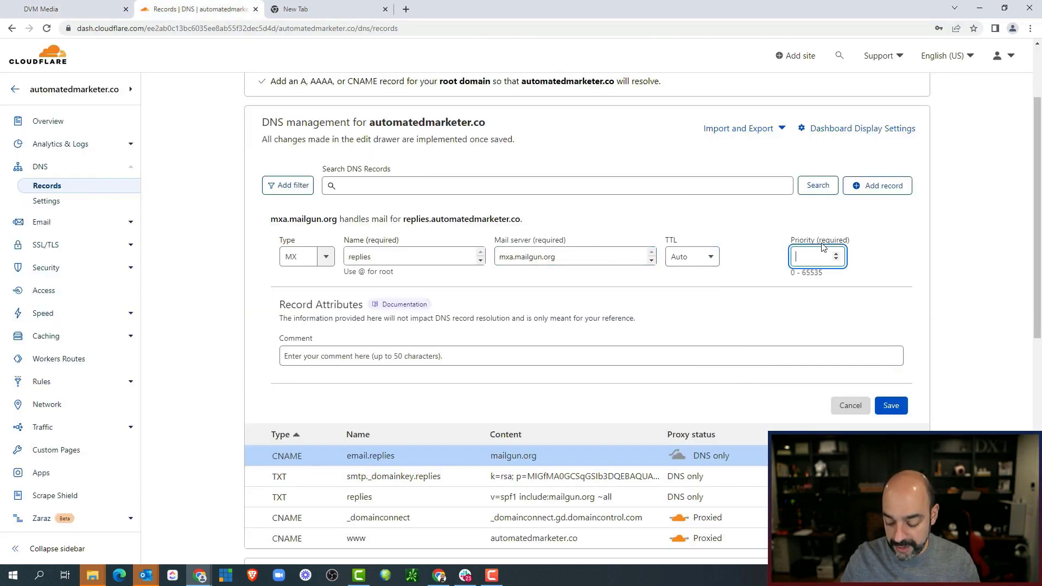
{"action": "type", "text": "10"}
Copy the hostname part "replies" of the second MX entry in HighLevel, then save the mxa.mailgun.org record in Cloudflare.
{"action": "left_click", "coordinate": [82, 9]}
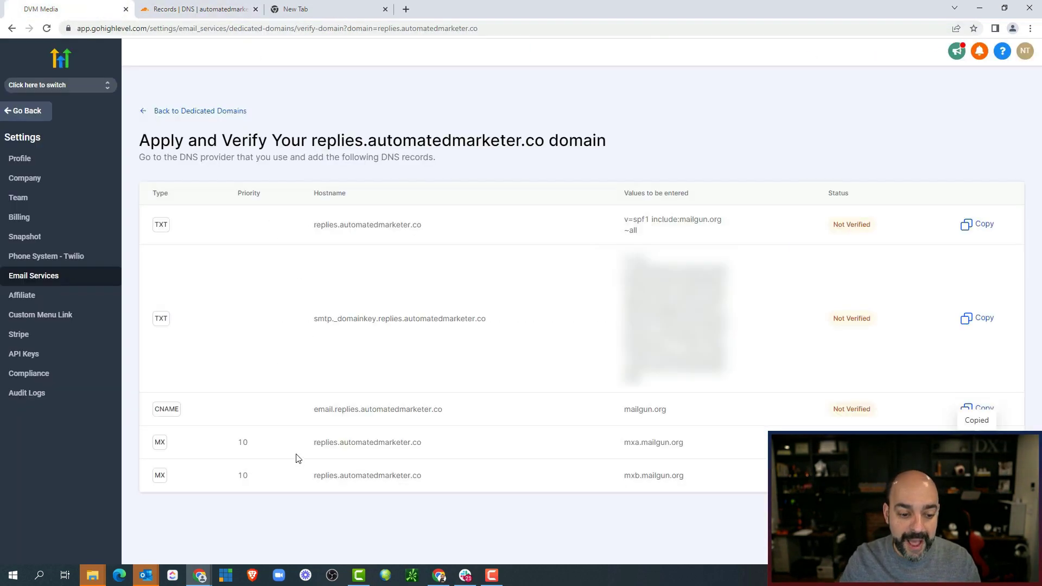
{"action": "left_click_drag", "start_coordinate": [341, 477], "coordinate": [315, 476]}
{"action": "right_click", "coordinate": [328, 478]}
{"action": "left_click", "coordinate": [353, 392]}
{"action": "left_click", "coordinate": [247, 9]}
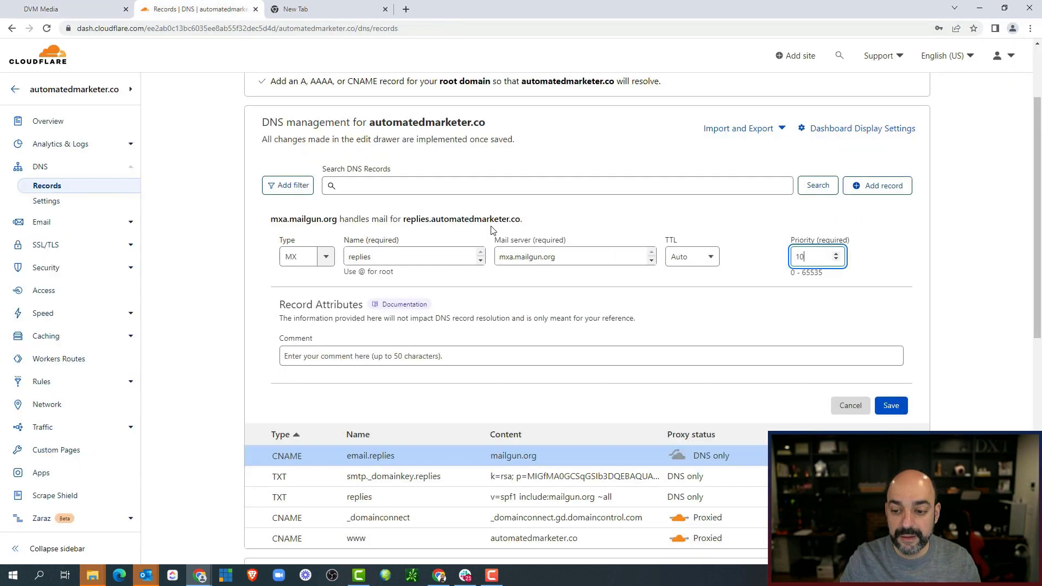
{"action": "left_click", "coordinate": [890, 406]}
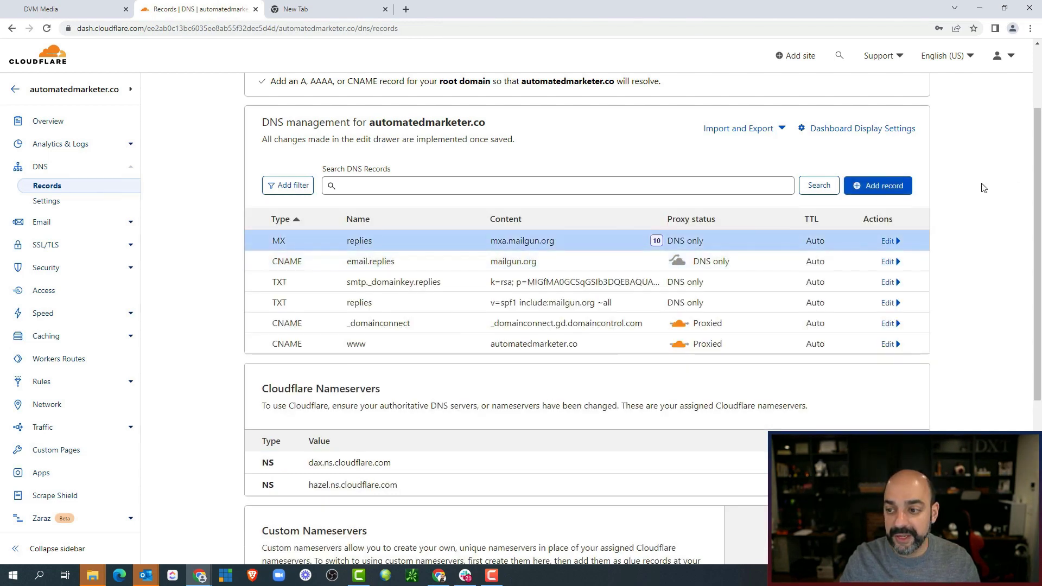
Start a second DNS record of type MX in Cloudflare and enter "replies" as its name.
{"action": "left_click", "coordinate": [876, 187]}
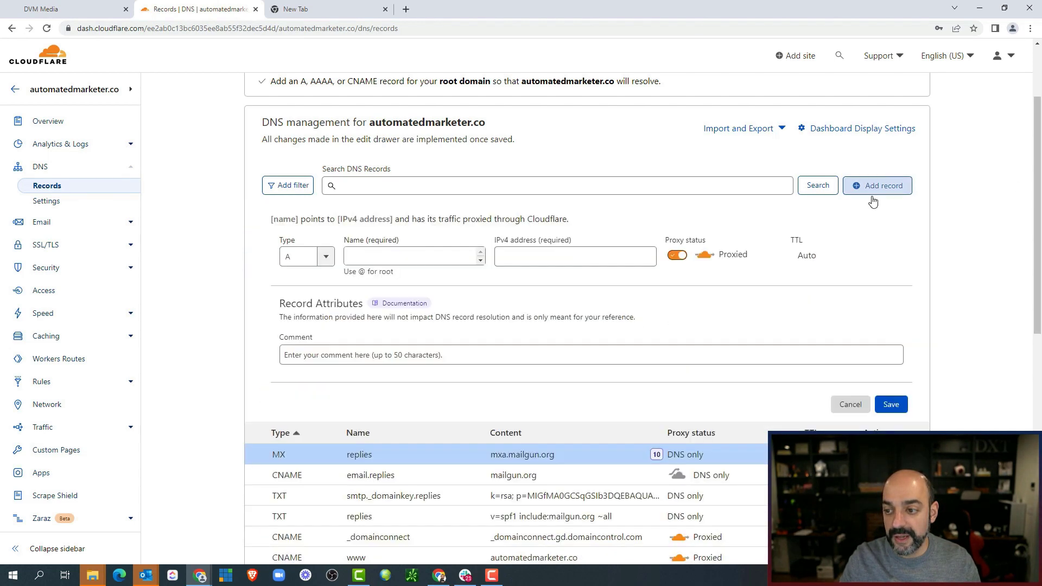
{"action": "left_click", "coordinate": [324, 262]}
{"action": "scroll", "coordinate": [309, 356], "scroll_direction": "down", "scroll_amount": 2}
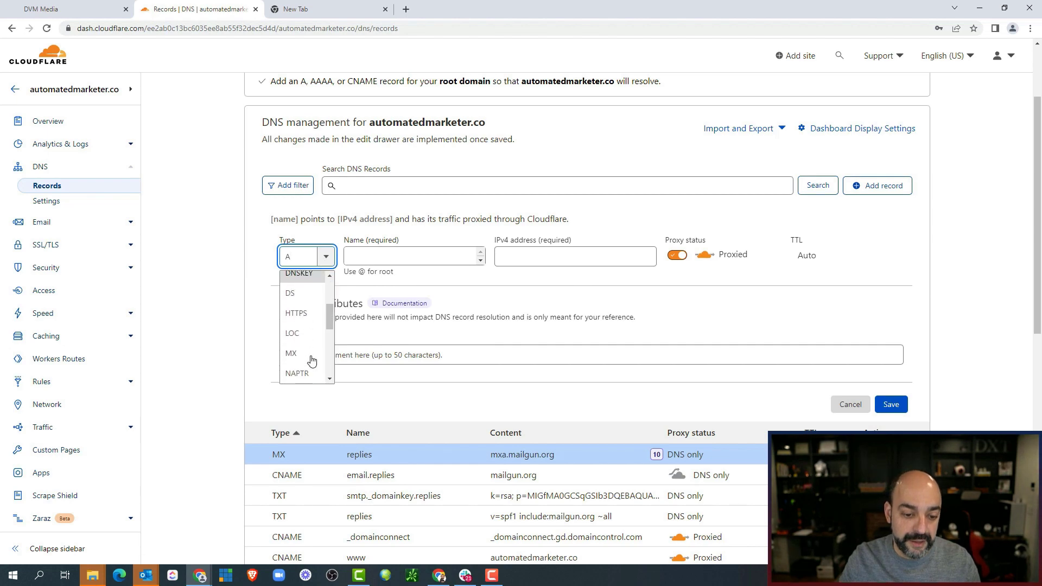
{"action": "left_click", "coordinate": [308, 353]}
{"action": "left_click", "coordinate": [378, 264]}
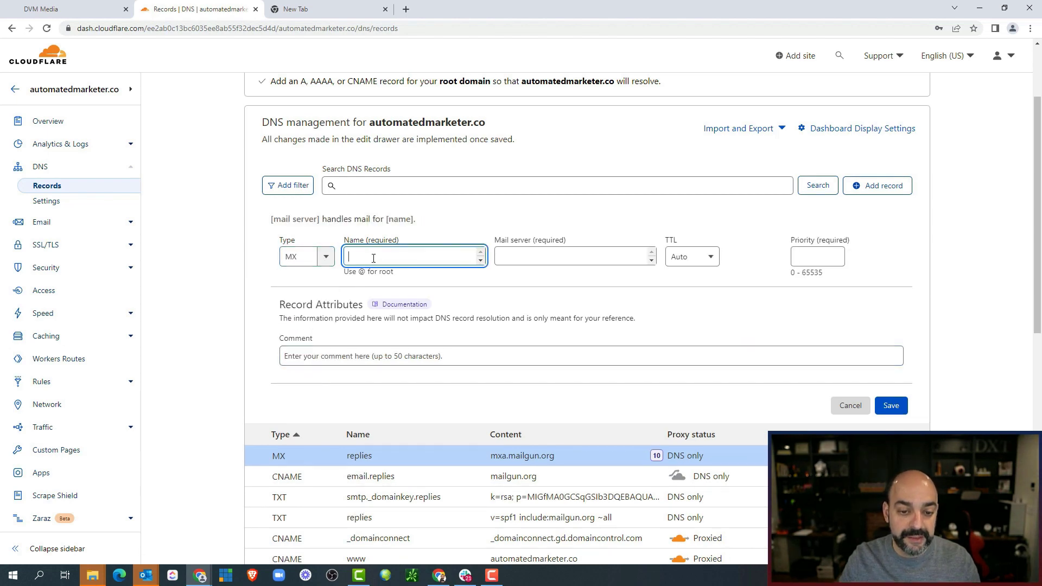
{"action": "left_click", "coordinate": [71, 10]}
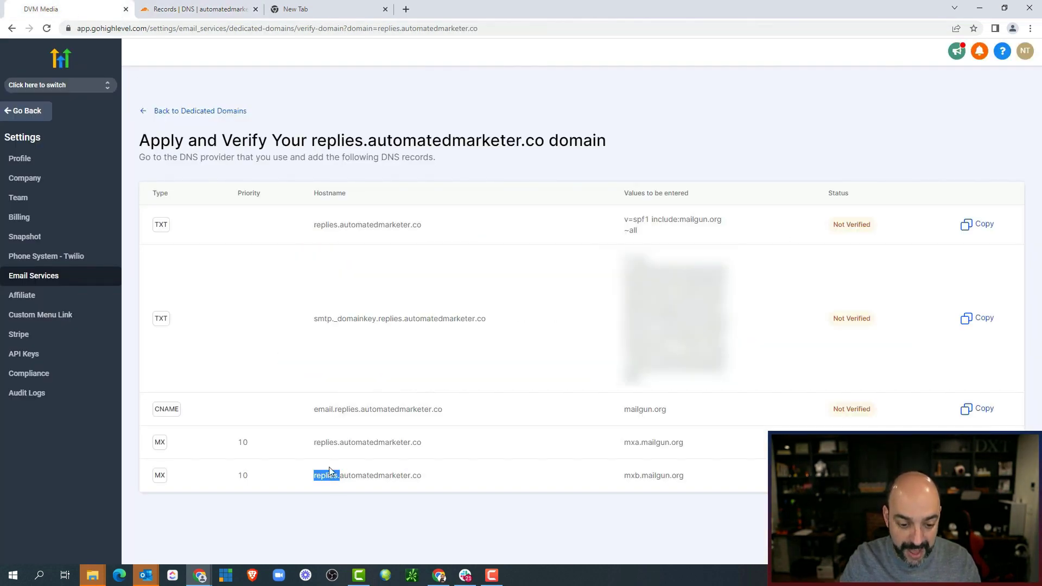
{"action": "left_click", "coordinate": [196, 9]}
{"action": "type", "text": "replies"}
Copy "mxb.mailgun.org" from the second MX entry in HighLevel and paste it as the Cloudflare record's mail server.
{"action": "left_click", "coordinate": [95, 6]}
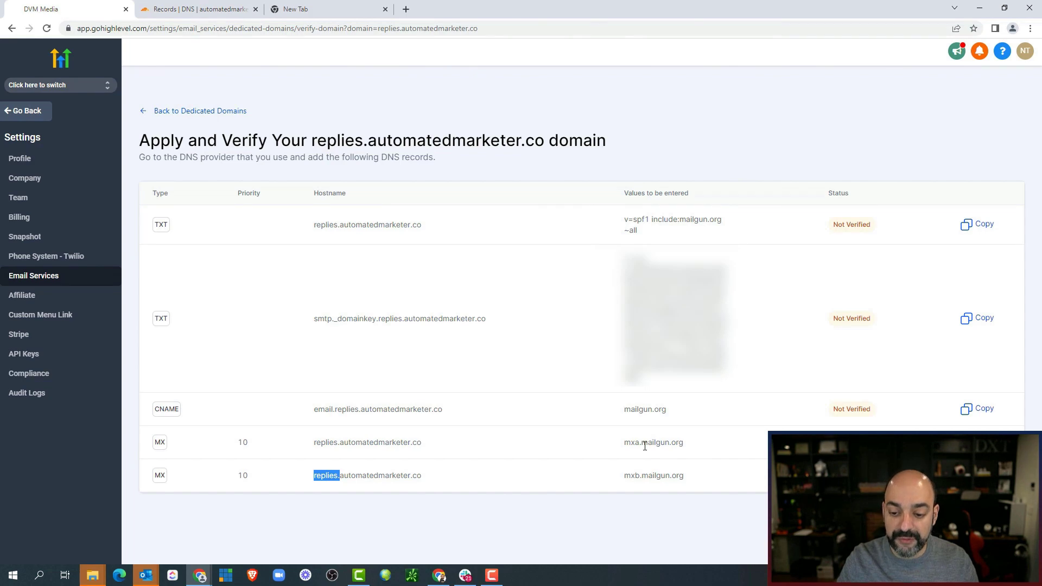
{"action": "left_click_drag", "start_coordinate": [690, 480], "coordinate": [624, 481]}
{"action": "right_click", "coordinate": [657, 478]}
{"action": "left_click", "coordinate": [695, 390]}
{"action": "left_click", "coordinate": [195, 9]}
{"action": "left_click", "coordinate": [545, 249]}
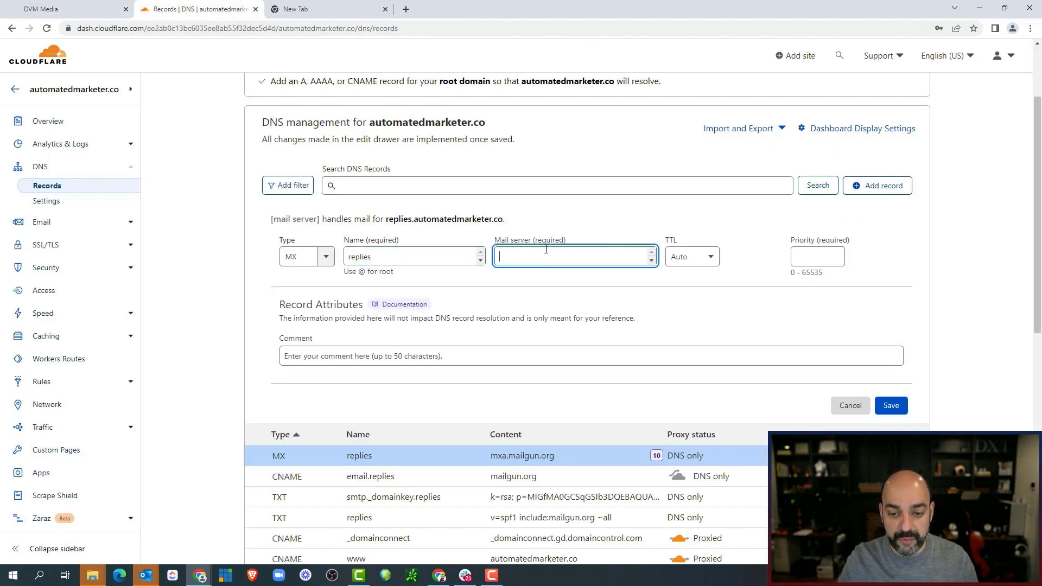
{"action": "key", "text": "ctrl+v"}
Set the second MX record's priority to 10, checking it against HighLevel, and save the record.
{"action": "left_click", "coordinate": [793, 258]}
{"action": "type", "text": "10"}
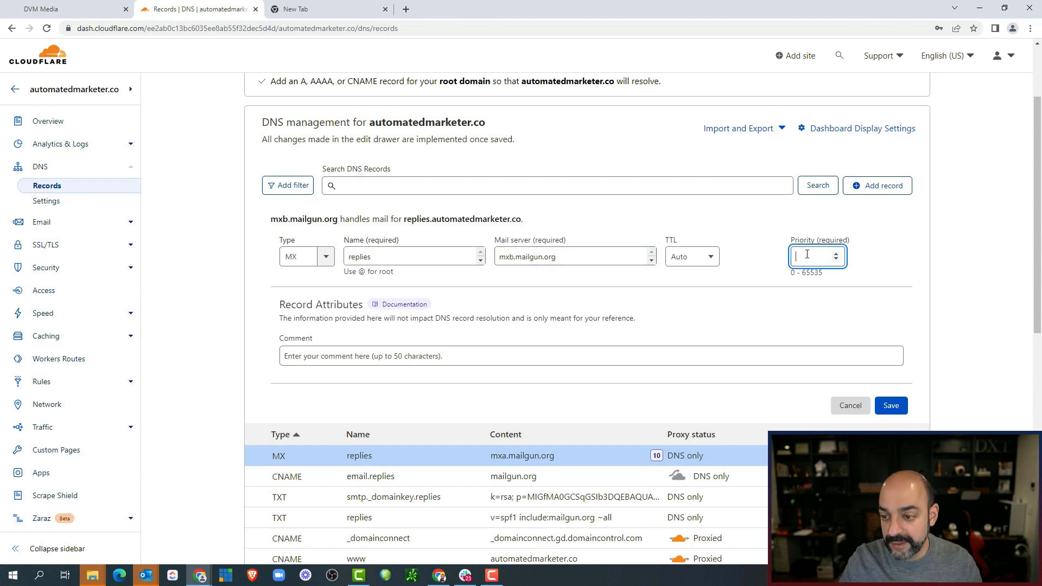
{"action": "left_click", "coordinate": [70, 9]}
{"action": "double_click", "coordinate": [242, 475]}
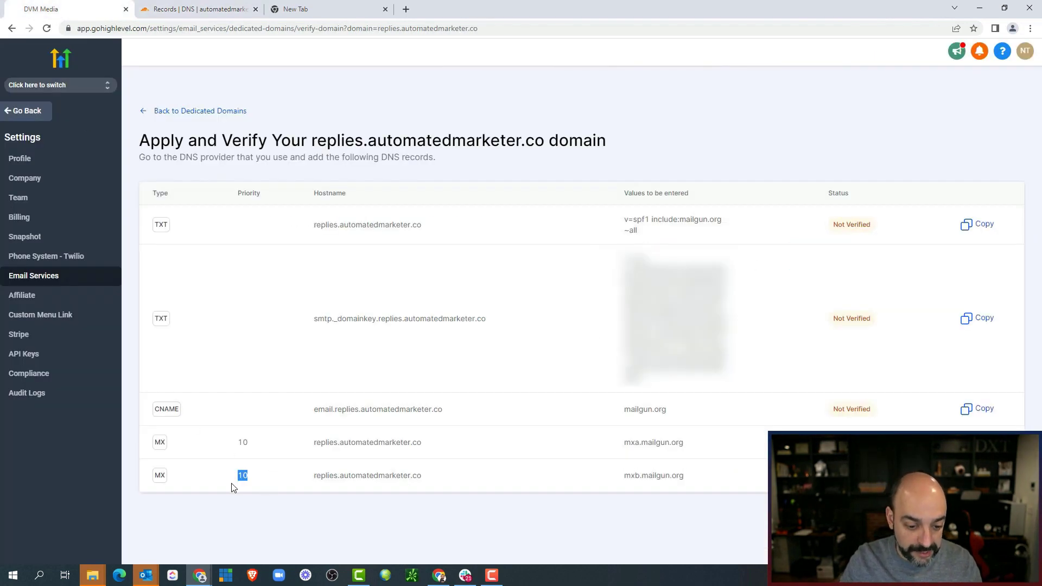
{"action": "left_click", "coordinate": [198, 9]}
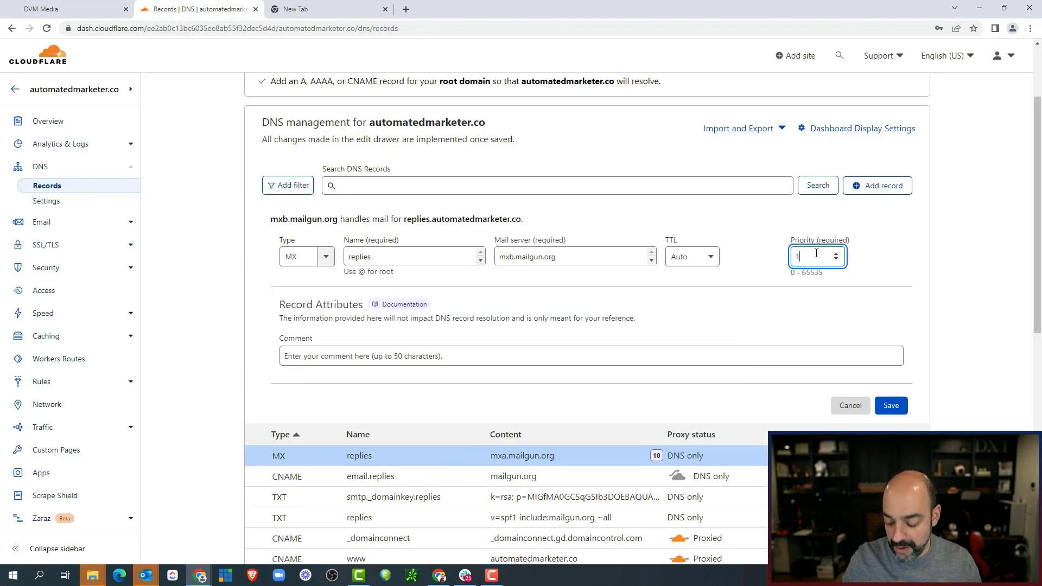
{"action": "left_click", "coordinate": [890, 405]}
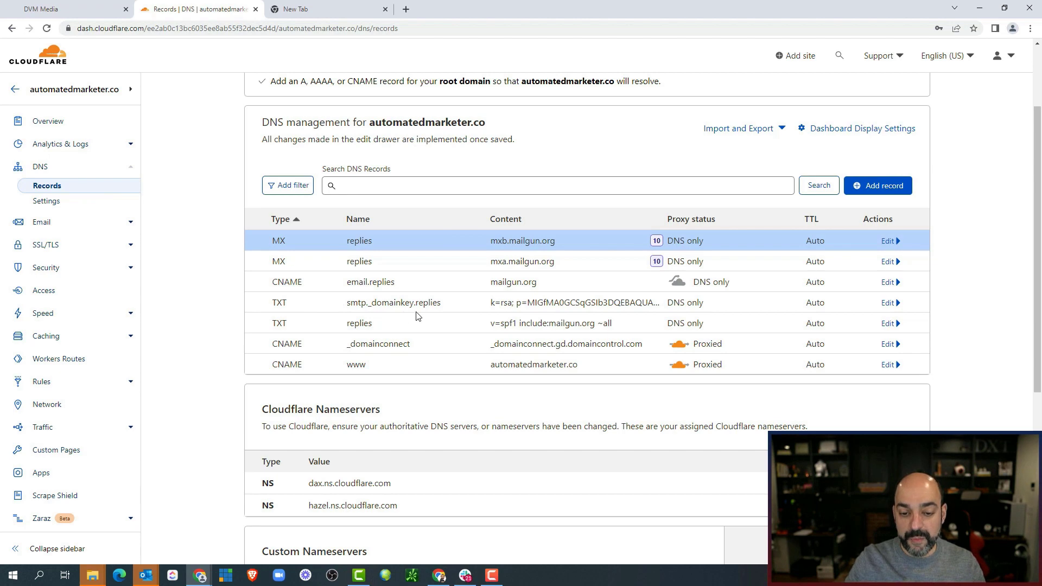
Try to verify the replies.automatedmarketer.co domain in HighLevel, dismiss the notification and go back to the e-mail services settings.
{"action": "left_click_drag", "start_coordinate": [373, 306], "coordinate": [404, 312]}
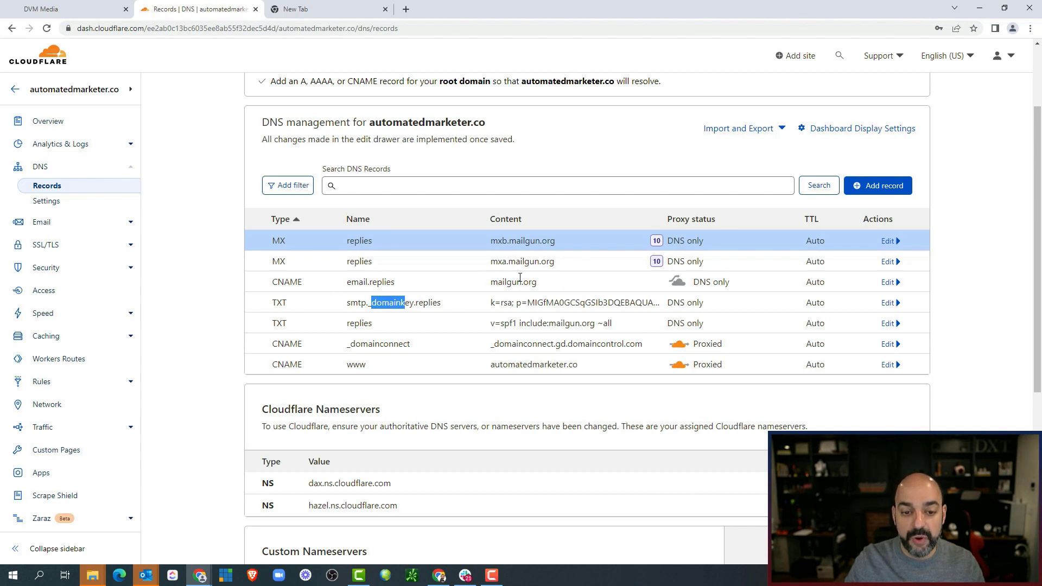
{"action": "left_click", "coordinate": [103, 12]}
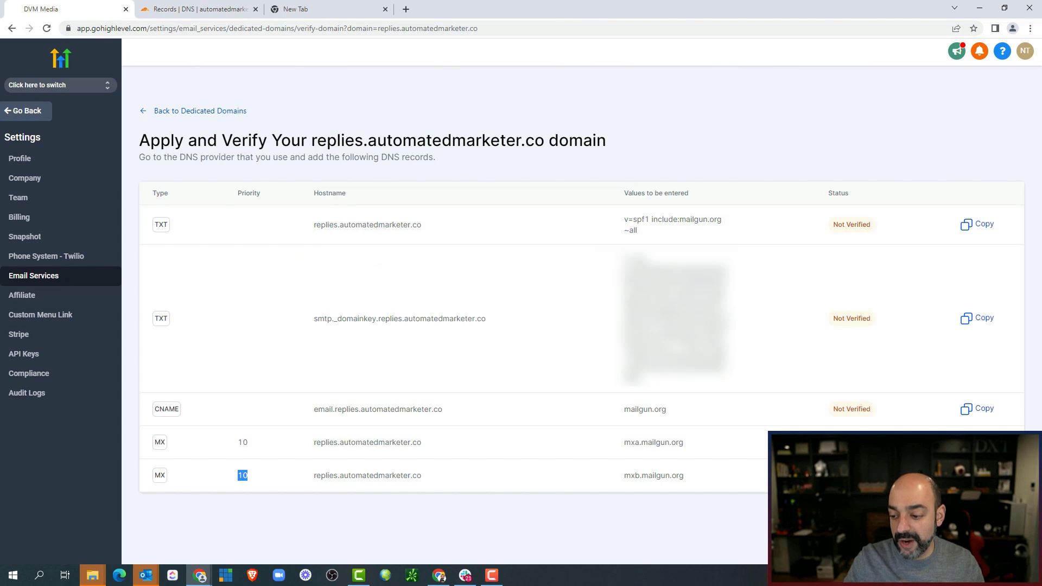
{"action": "left_click", "coordinate": [1021, 111]}
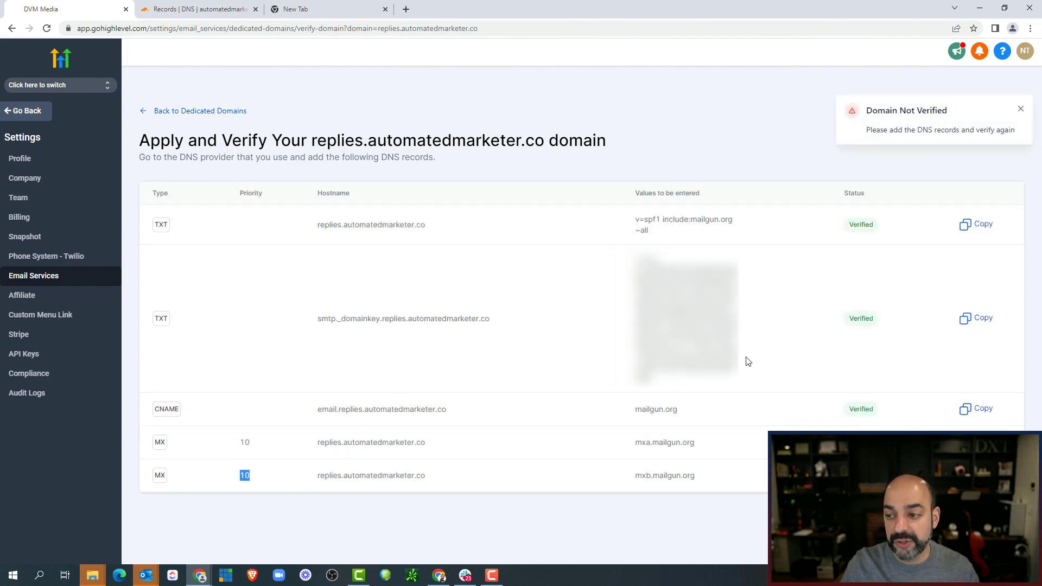
{"action": "left_click", "coordinate": [1028, 109]}
{"action": "left_click", "coordinate": [200, 111]}
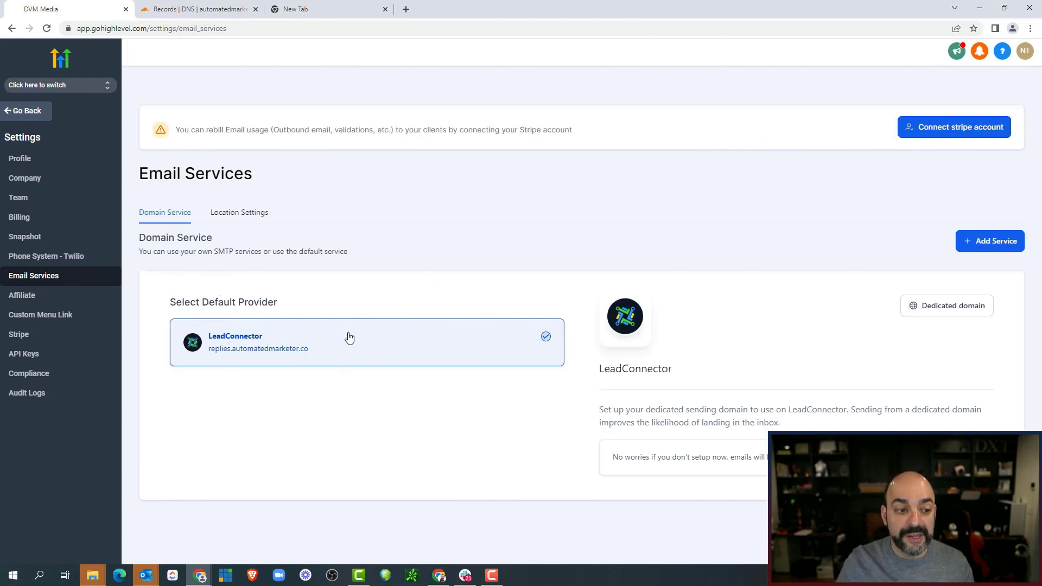
Switch the default phone system from Twilio to LeadConnector and move the DVM Media sub-account to the LeadConnector phone service.
{"action": "left_click", "coordinate": [59, 256]}
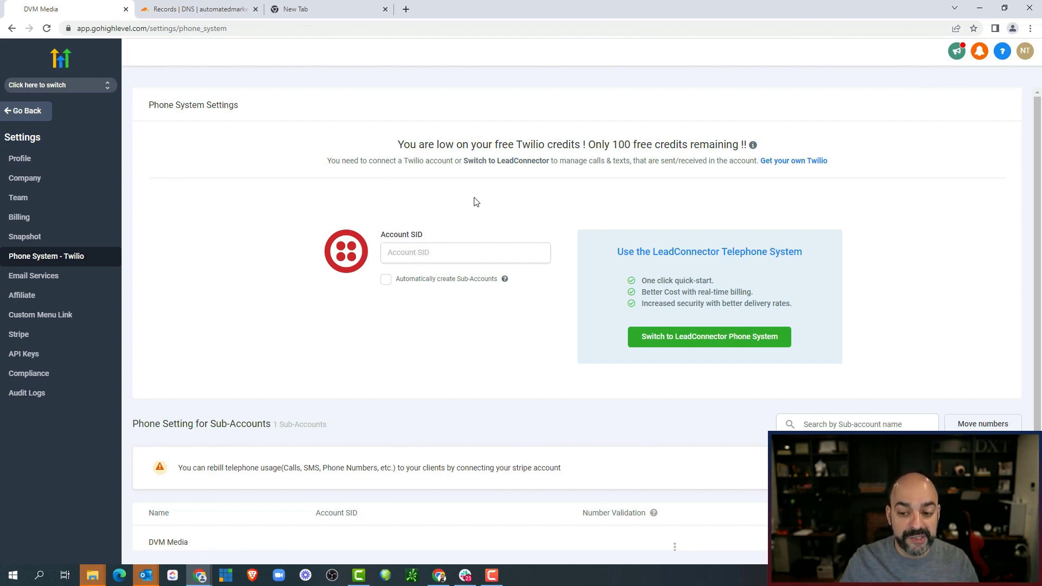
{"action": "left_click", "coordinate": [747, 339]}
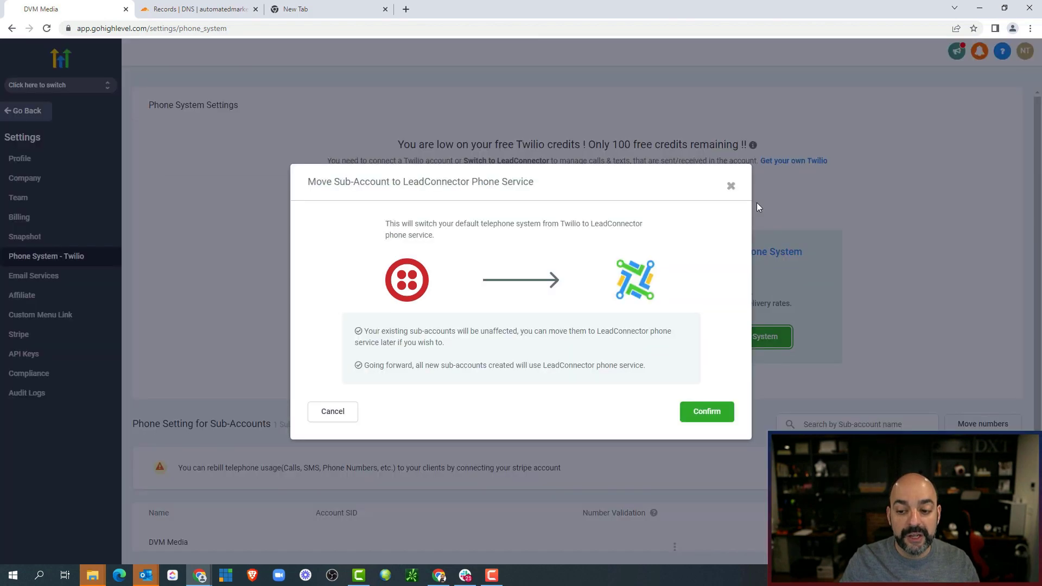
{"action": "left_click", "coordinate": [708, 412]}
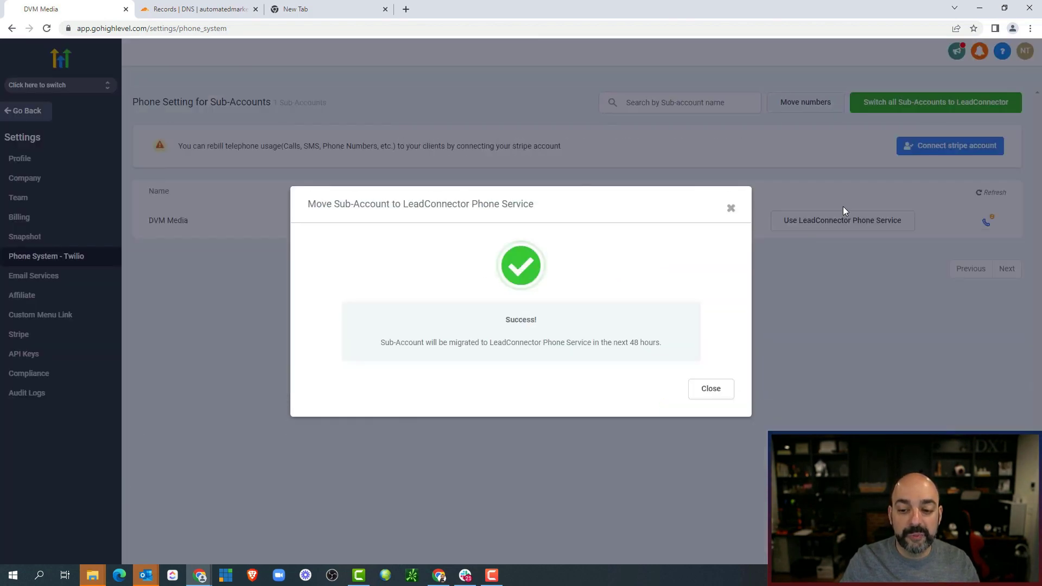
{"action": "left_click", "coordinate": [711, 394]}
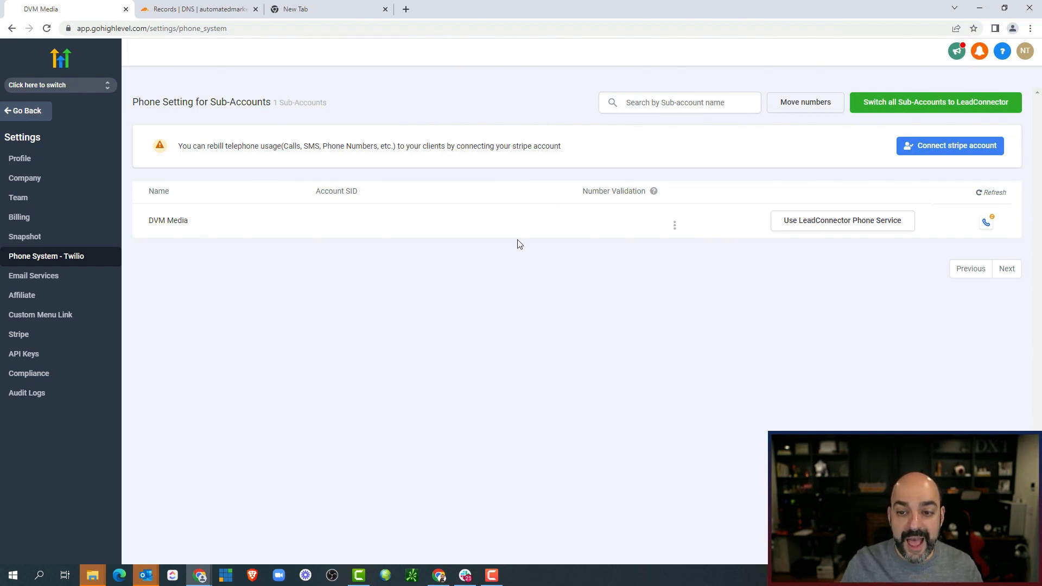
{"action": "left_click", "coordinate": [862, 230]}
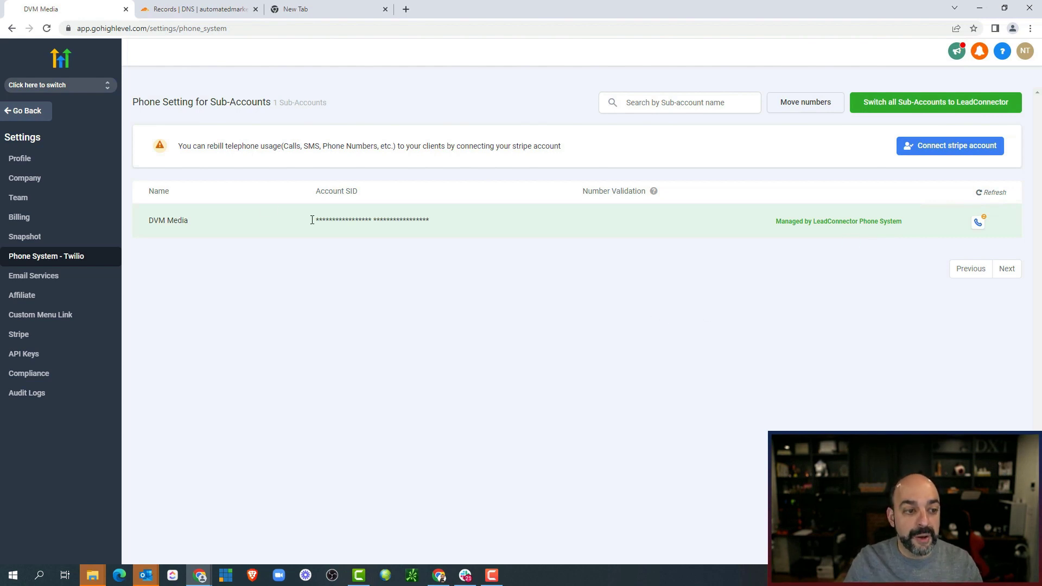
Switch to the DVM Media sub-account and open its e-mail services settings to check the sending domain.
{"action": "left_click", "coordinate": [56, 278]}
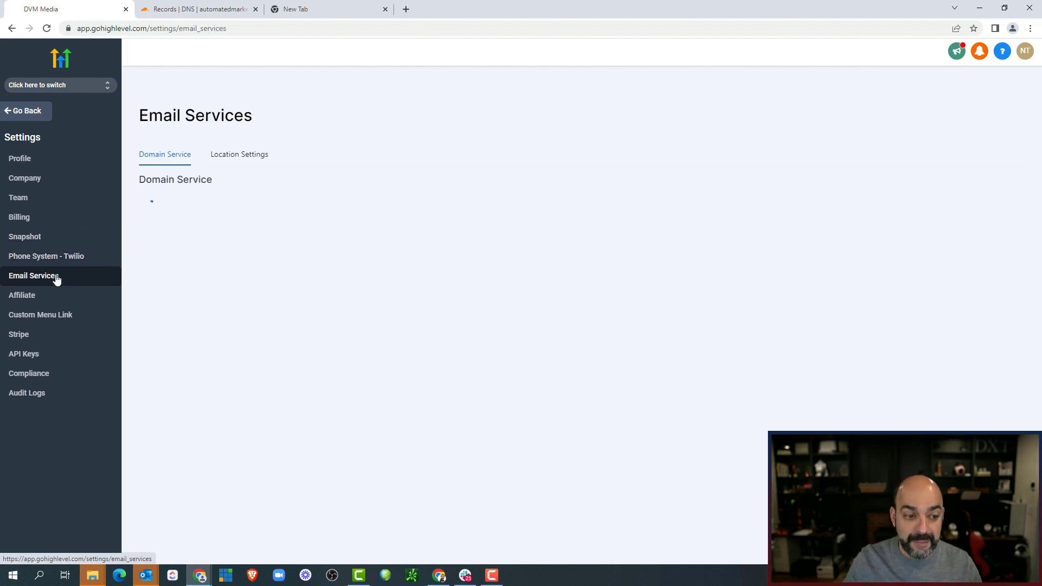
{"action": "left_click", "coordinate": [67, 261]}
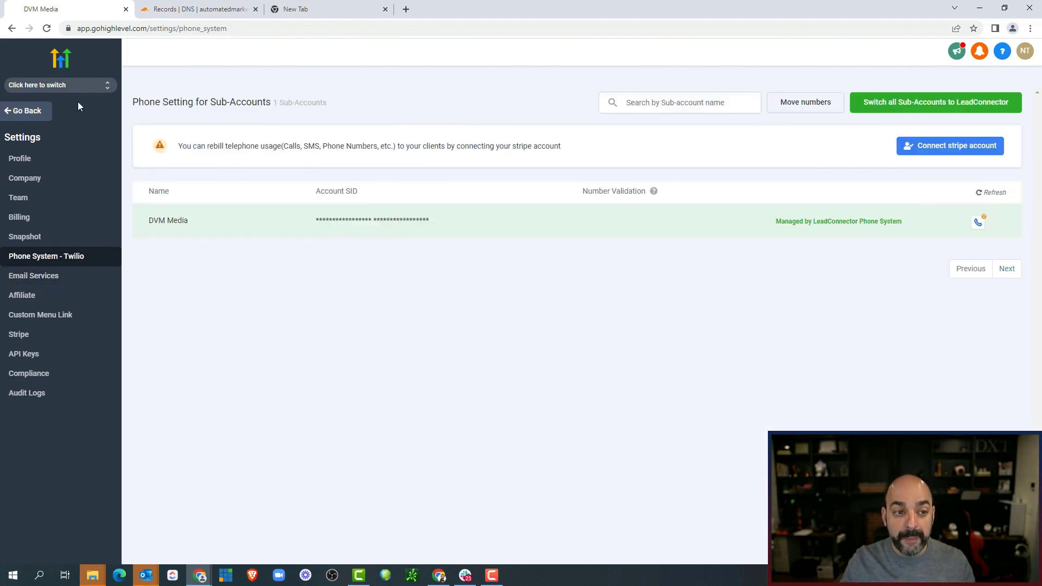
{"action": "left_click", "coordinate": [89, 87]}
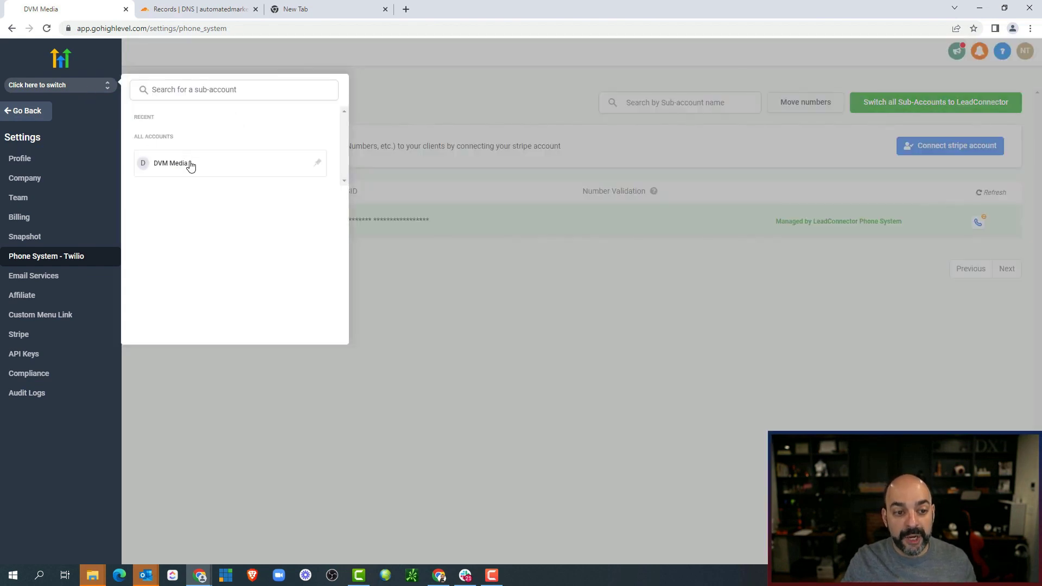
{"action": "left_click", "coordinate": [190, 168]}
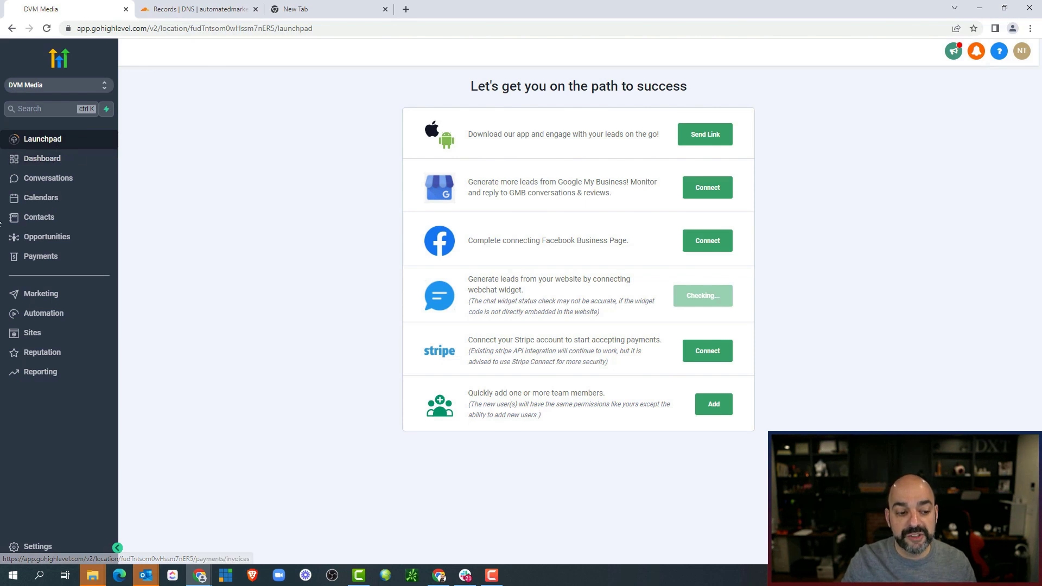
{"action": "left_click", "coordinate": [46, 548]}
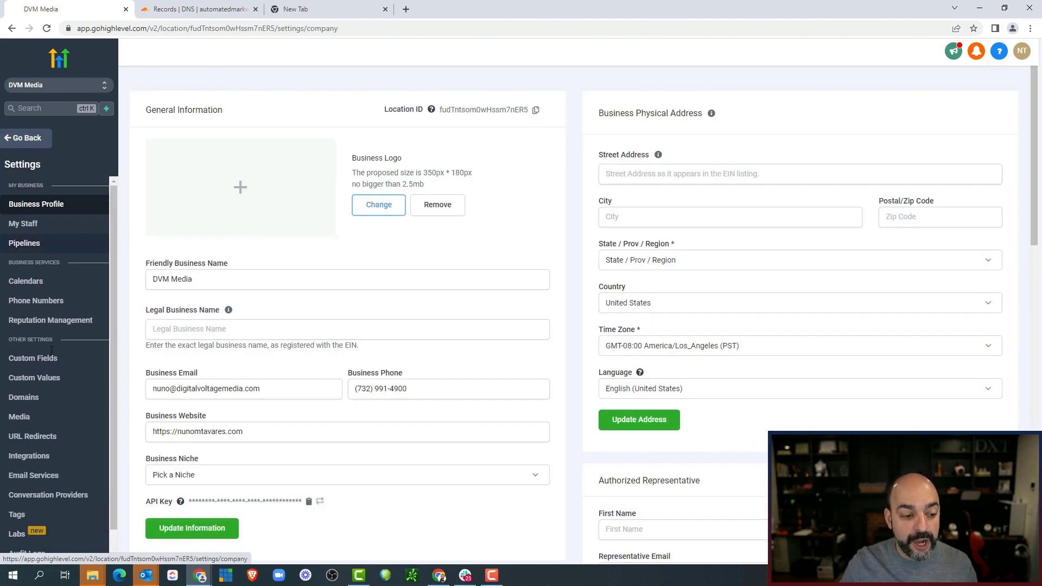
{"action": "left_click", "coordinate": [45, 477]}
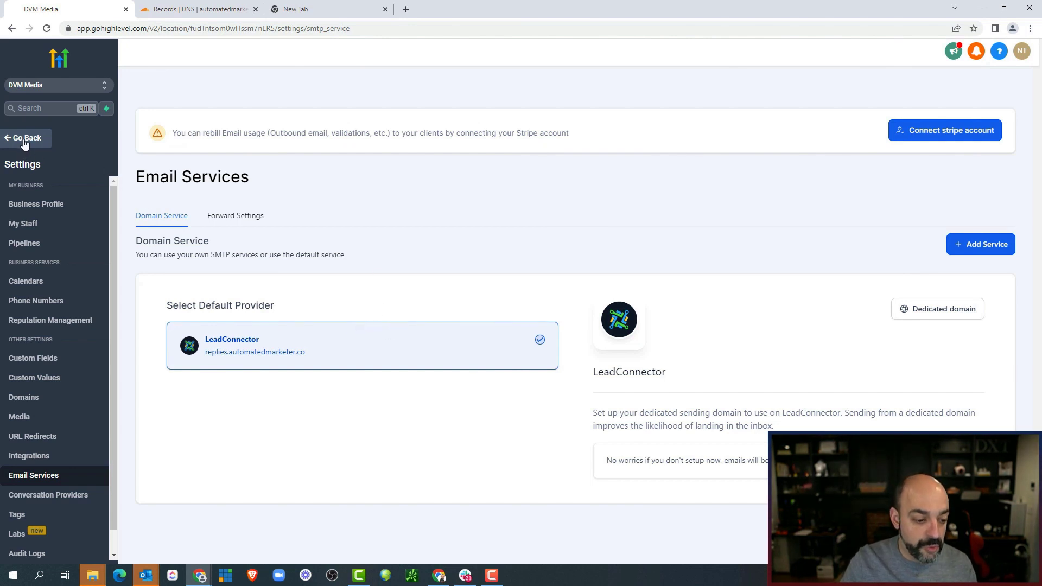
Search the sub-account's phone number offers for United States numbers with area code 908, and close the dialog without adding one.
{"action": "scroll", "coordinate": [50, 375], "scroll_direction": "down", "scroll_amount": 1}
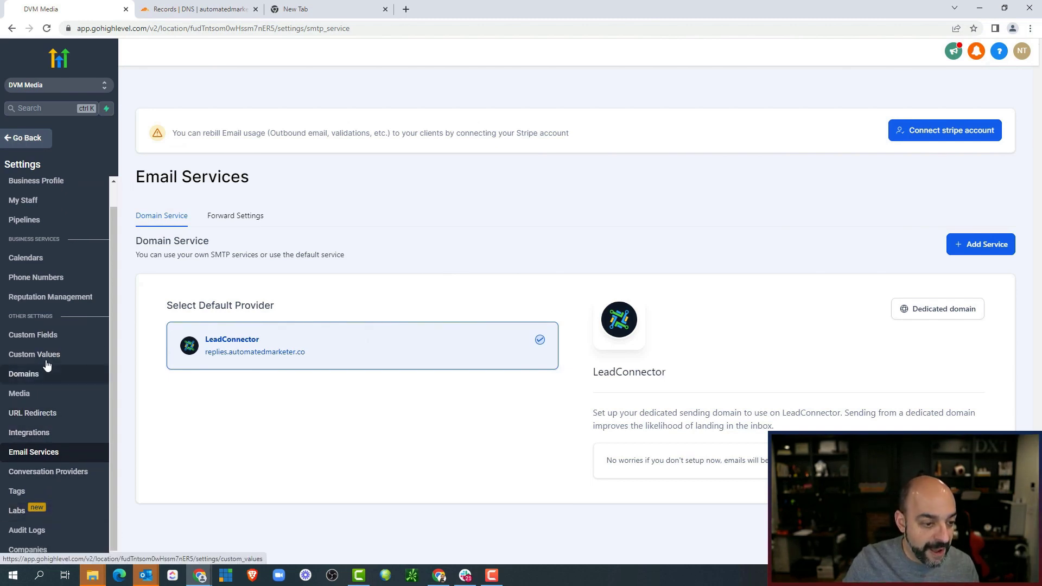
{"action": "left_click", "coordinate": [43, 279]}
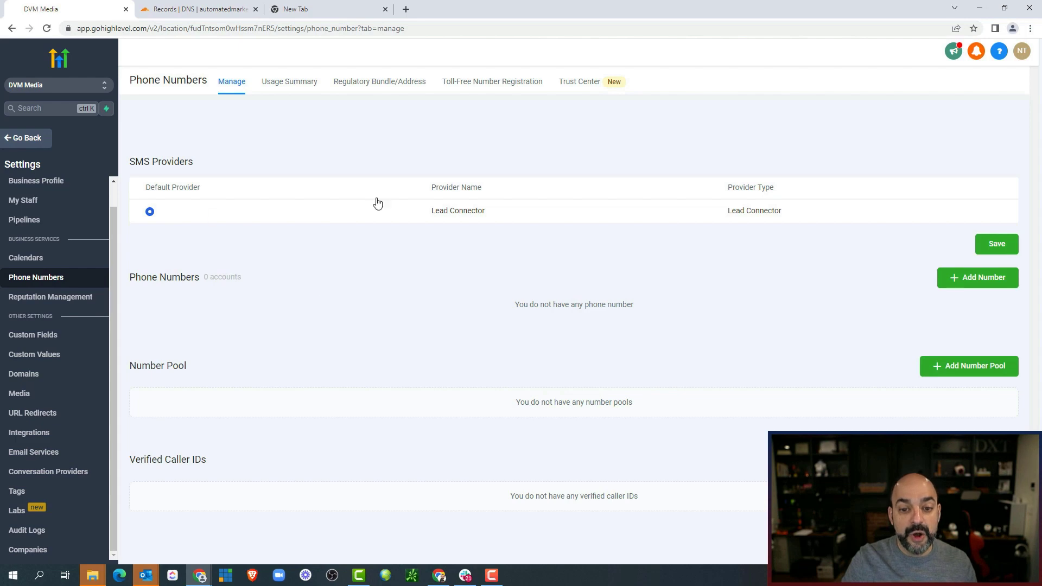
{"action": "left_click", "coordinate": [983, 278]}
{"action": "type", "text": "908"}
{"action": "key", "text": "Return"}
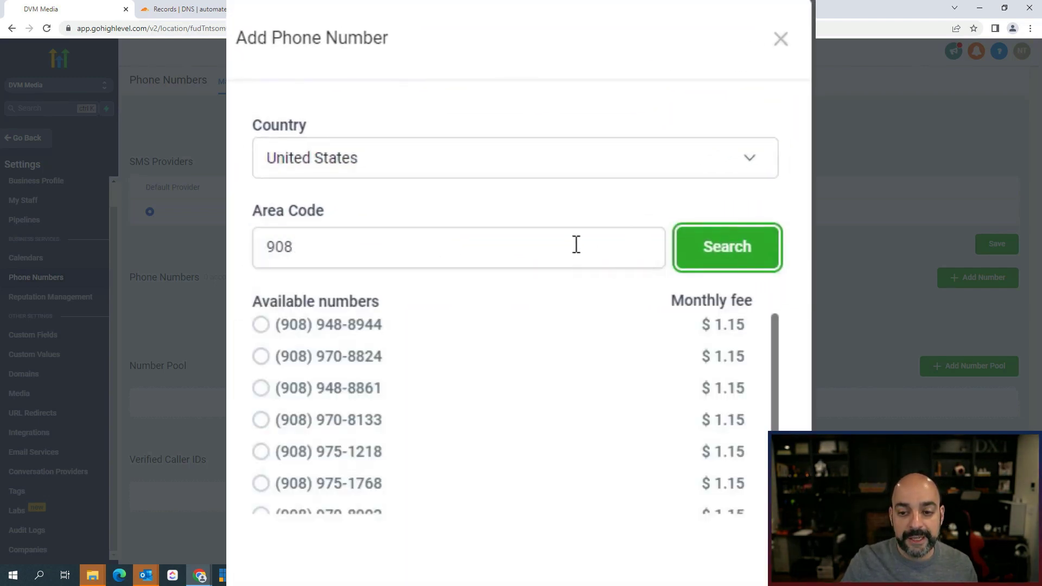
{"action": "scroll", "coordinate": [386, 469], "scroll_direction": "down", "scroll_amount": 1}
{"action": "scroll", "coordinate": [396, 463], "scroll_direction": "up", "scroll_amount": 1}
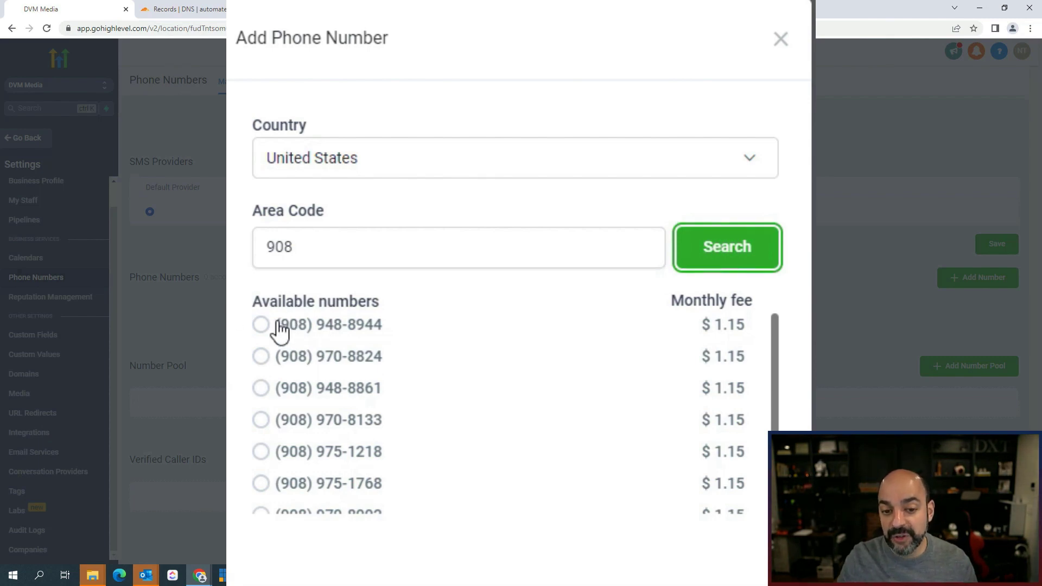
{"action": "left_click", "coordinate": [780, 40]}
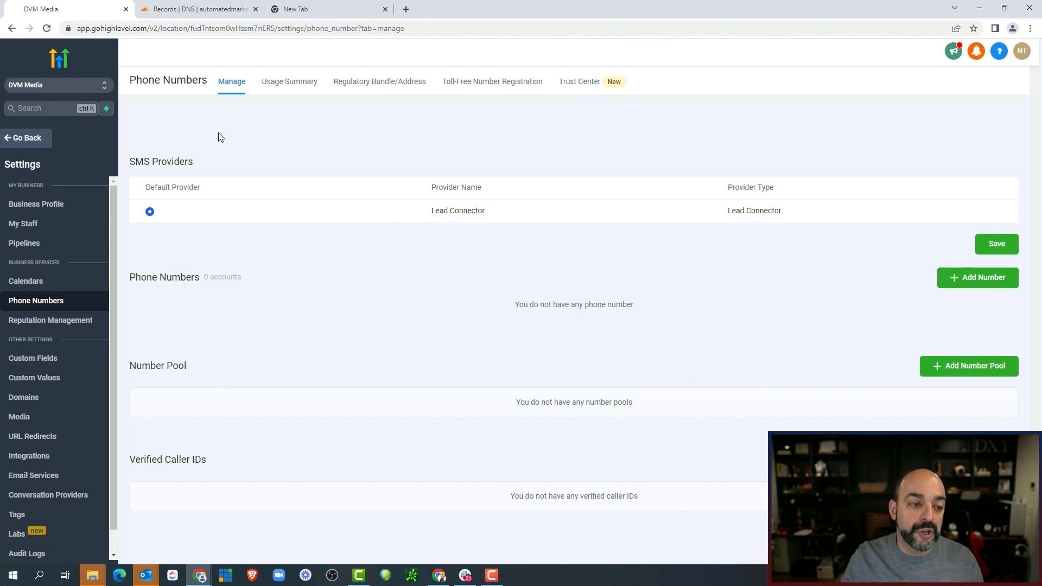
Examine the sub-account's business profile, including general information, address, authorized representative, business information and call settings.
{"action": "left_click", "coordinate": [54, 242]}
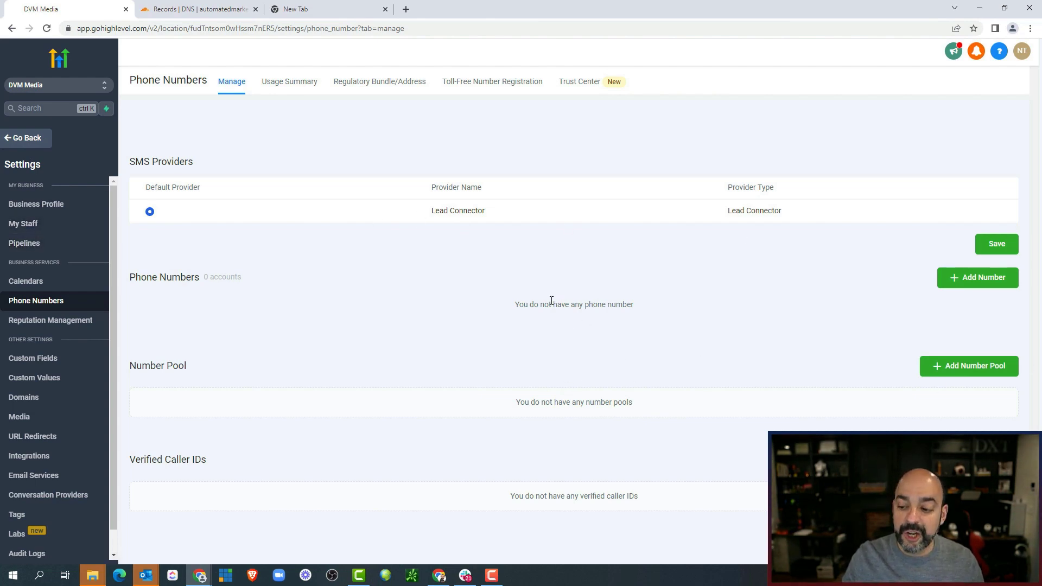
{"action": "left_click", "coordinate": [52, 212]}
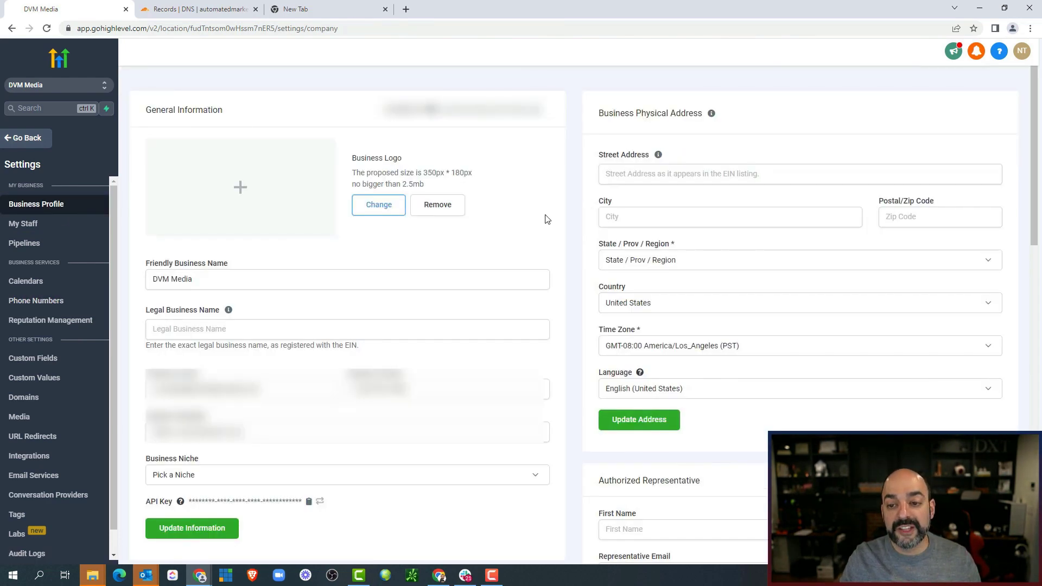
{"action": "scroll", "coordinate": [425, 273], "scroll_direction": "down", "scroll_amount": 2}
{"action": "scroll", "coordinate": [428, 268], "scroll_direction": "up", "scroll_amount": 2}
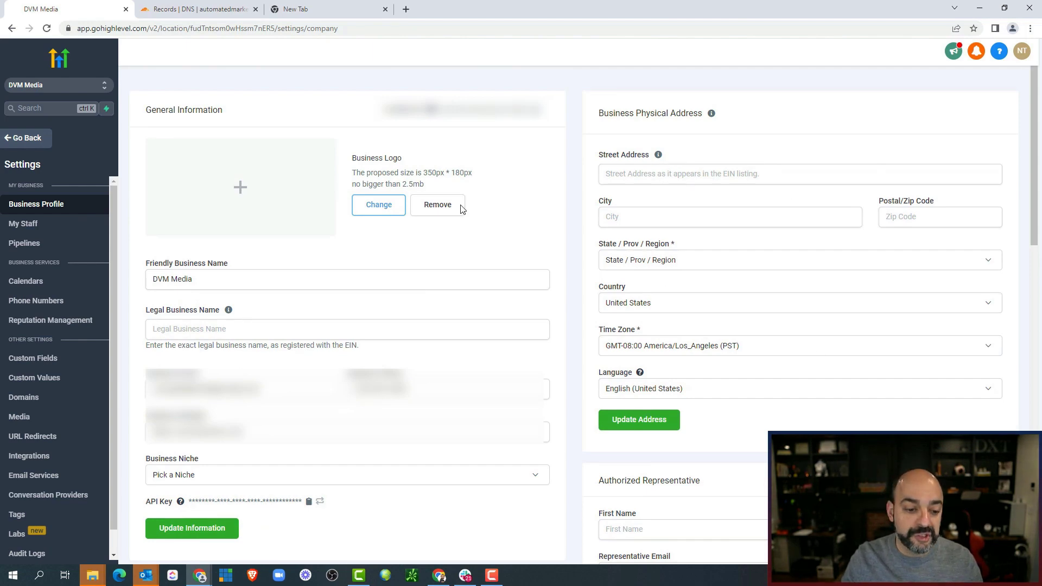
{"action": "scroll", "coordinate": [438, 222], "scroll_direction": "down", "scroll_amount": 1}
{"action": "scroll", "coordinate": [438, 222], "scroll_direction": "down", "scroll_amount": 5}
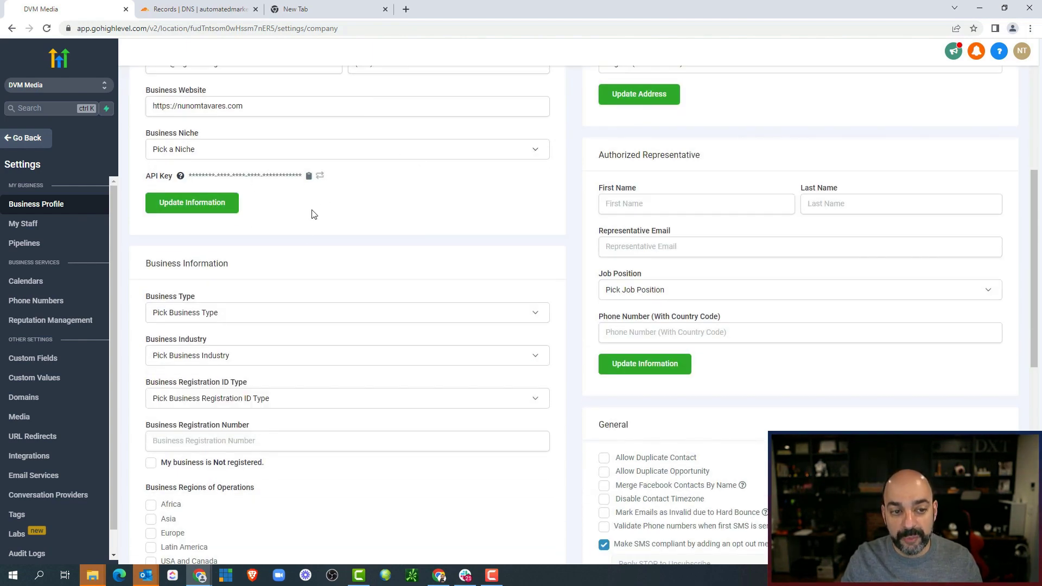
{"action": "scroll", "coordinate": [315, 215], "scroll_direction": "down", "scroll_amount": 1}
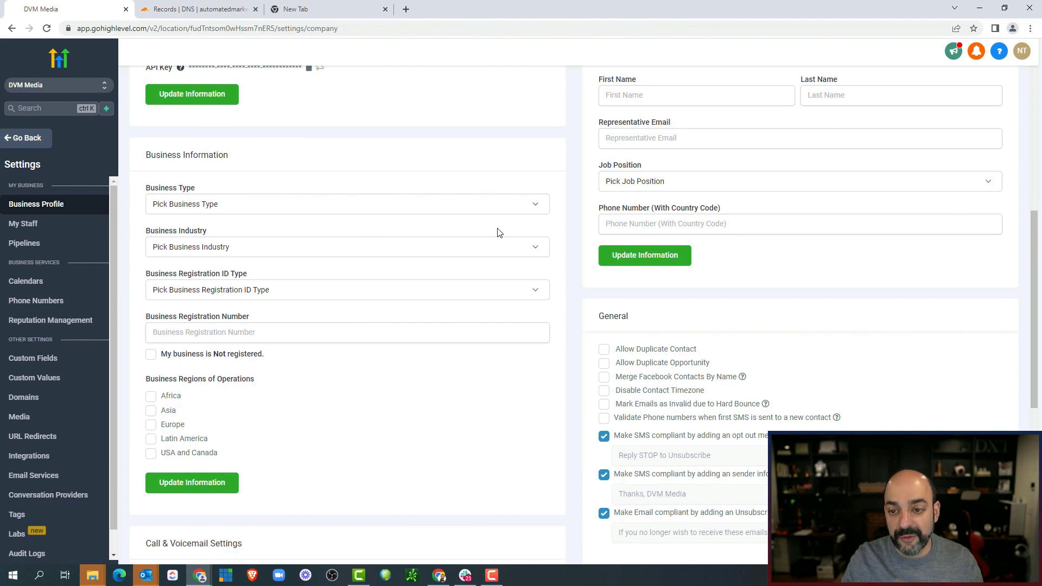
{"action": "scroll", "coordinate": [1007, 233], "scroll_direction": "up", "scroll_amount": 2}
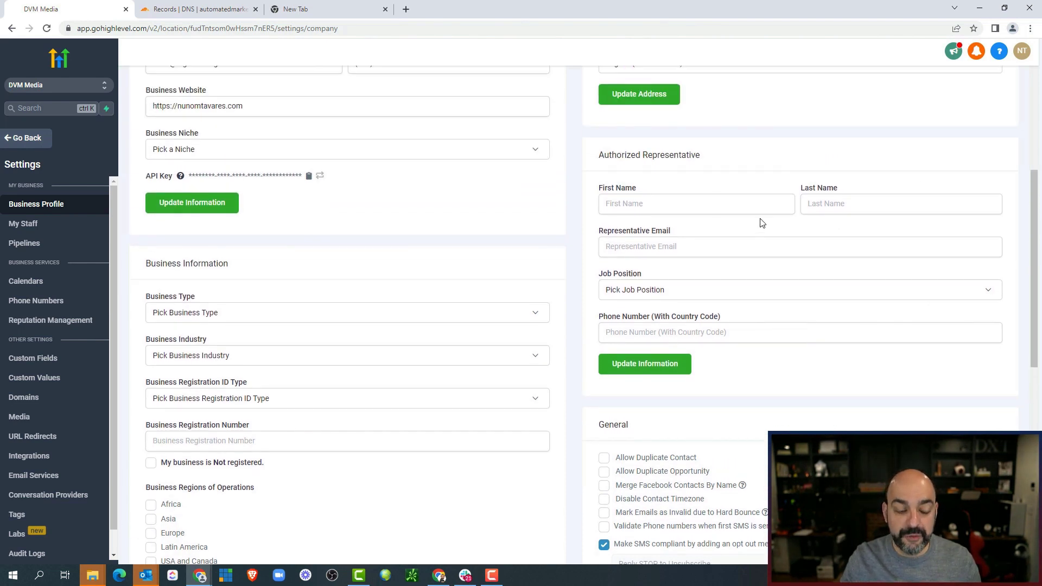
{"action": "scroll", "coordinate": [665, 227], "scroll_direction": "down", "scroll_amount": 1}
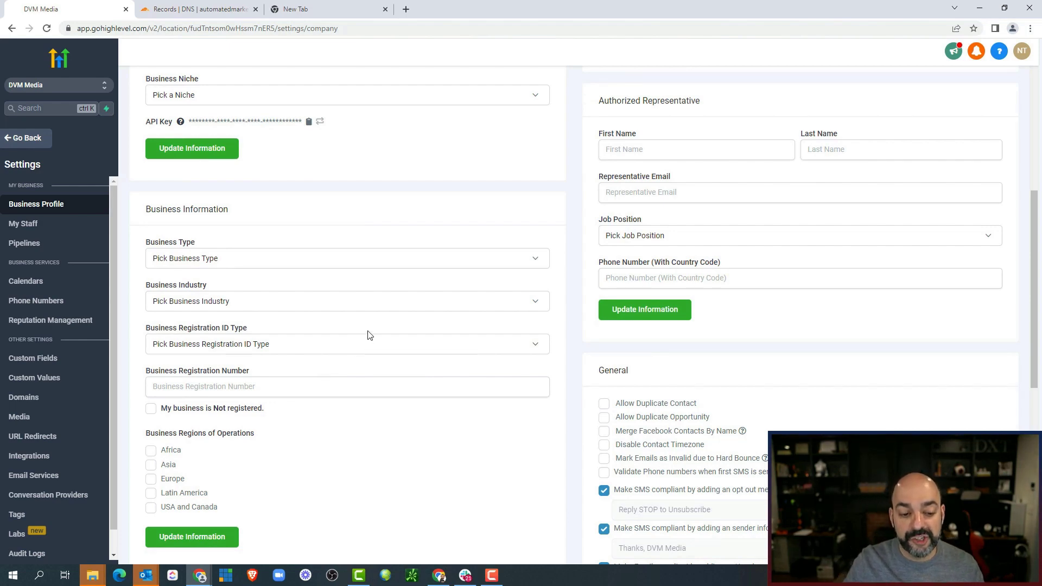
{"action": "scroll", "coordinate": [368, 335], "scroll_direction": "down", "scroll_amount": 7}
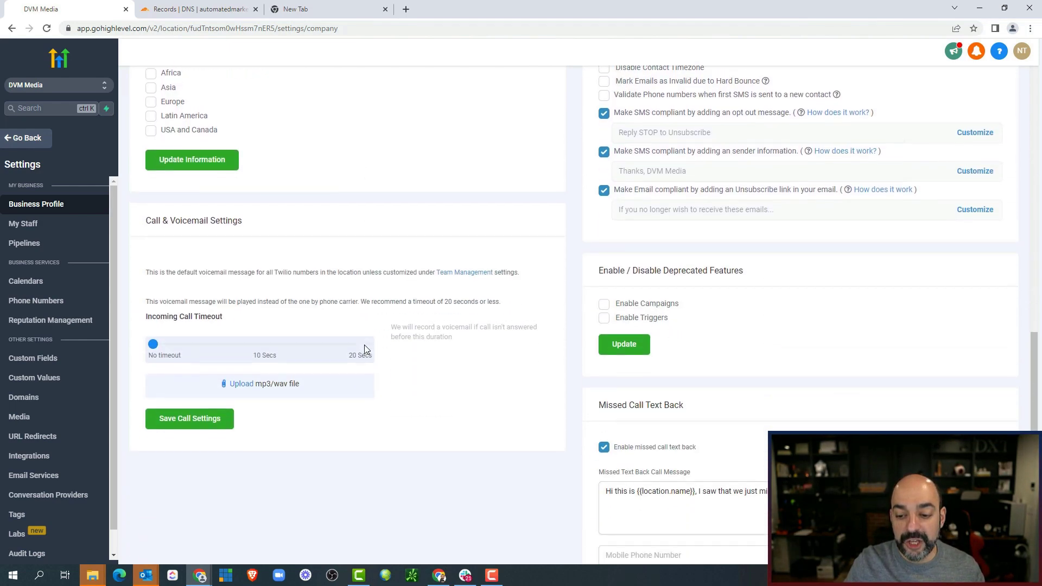
{"action": "scroll", "coordinate": [367, 352], "scroll_direction": "down", "scroll_amount": 1}
{"action": "scroll", "coordinate": [372, 353], "scroll_direction": "up", "scroll_amount": 10}
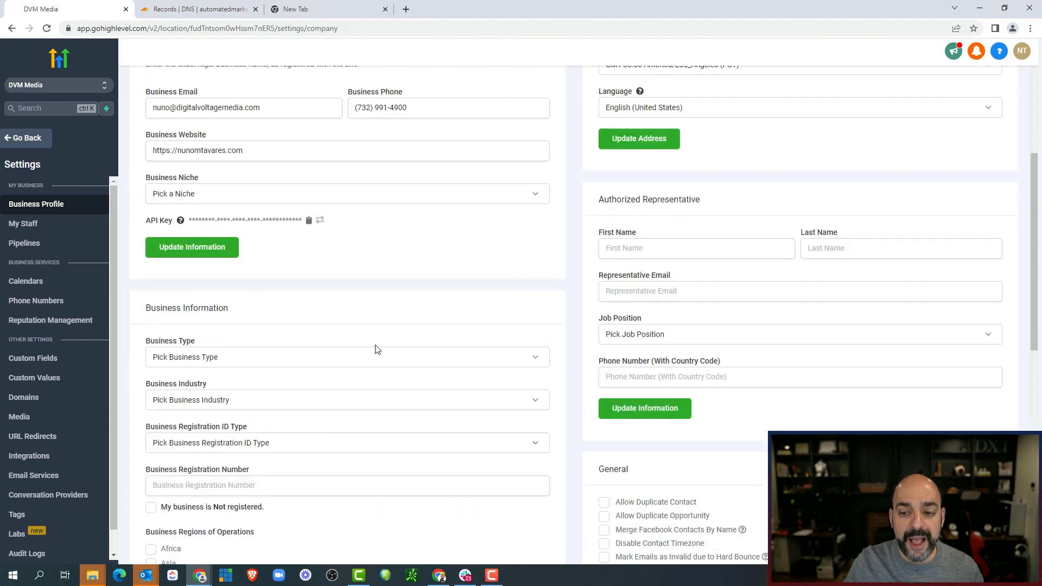
{"action": "scroll", "coordinate": [377, 349], "scroll_direction": "up", "scroll_amount": 3}
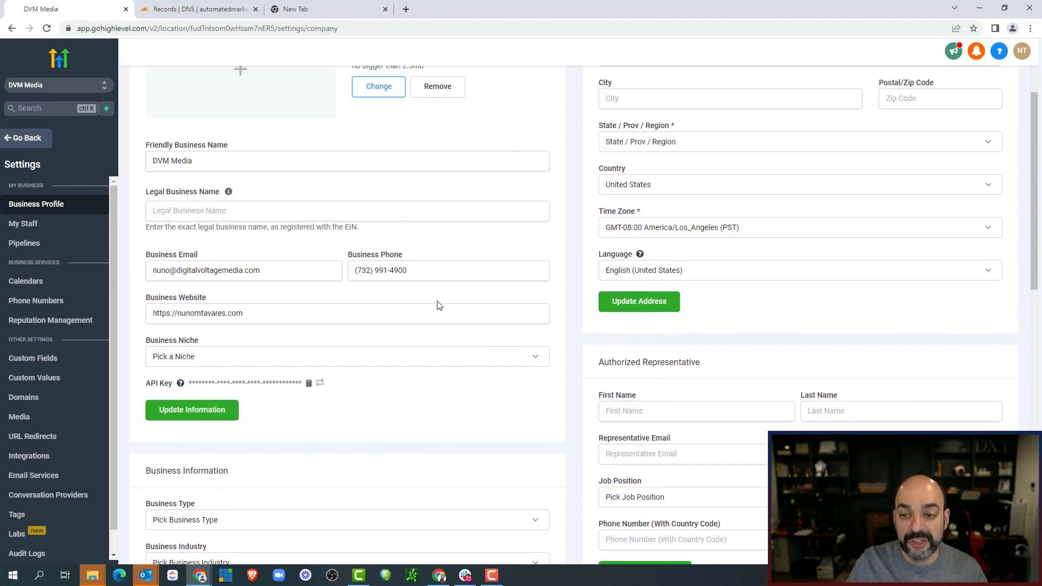
{"action": "scroll", "coordinate": [423, 315], "scroll_direction": "up", "scroll_amount": 2}
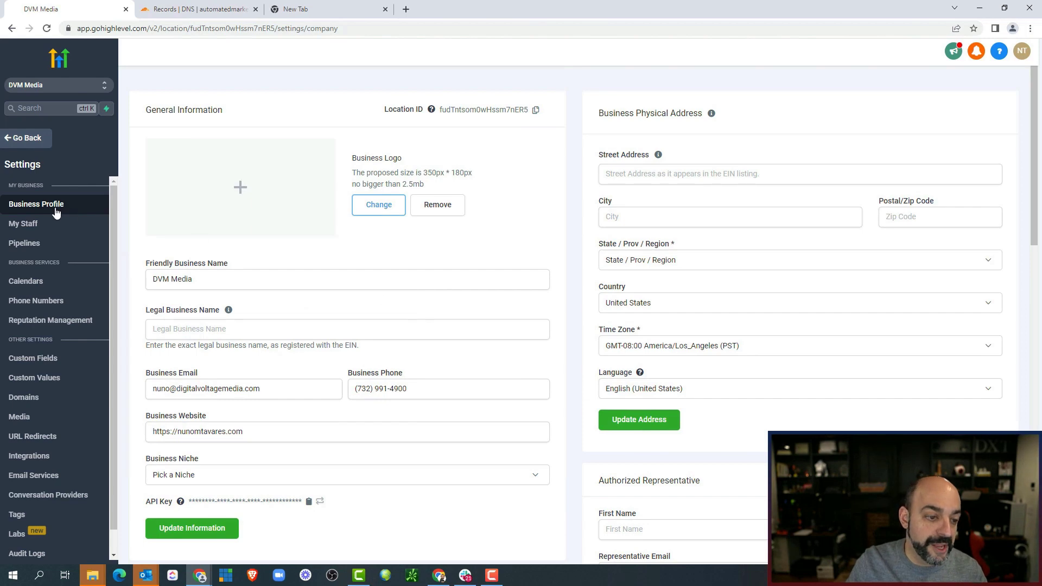
Return to the sub-account's phone number settings and open the Trust Center.
{"action": "left_click", "coordinate": [31, 140]}
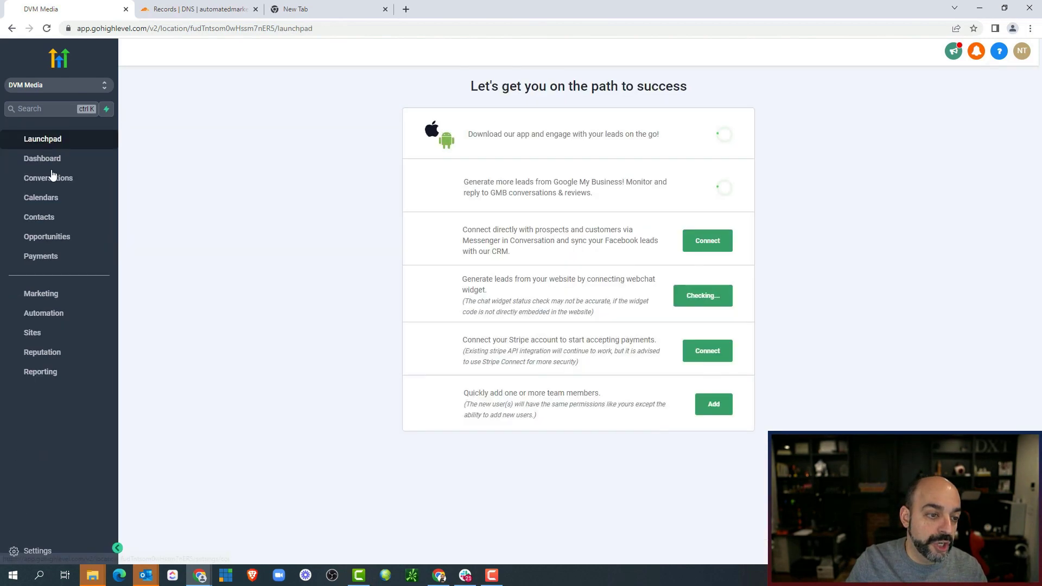
{"action": "left_click", "coordinate": [38, 546]}
{"action": "left_click", "coordinate": [44, 301]}
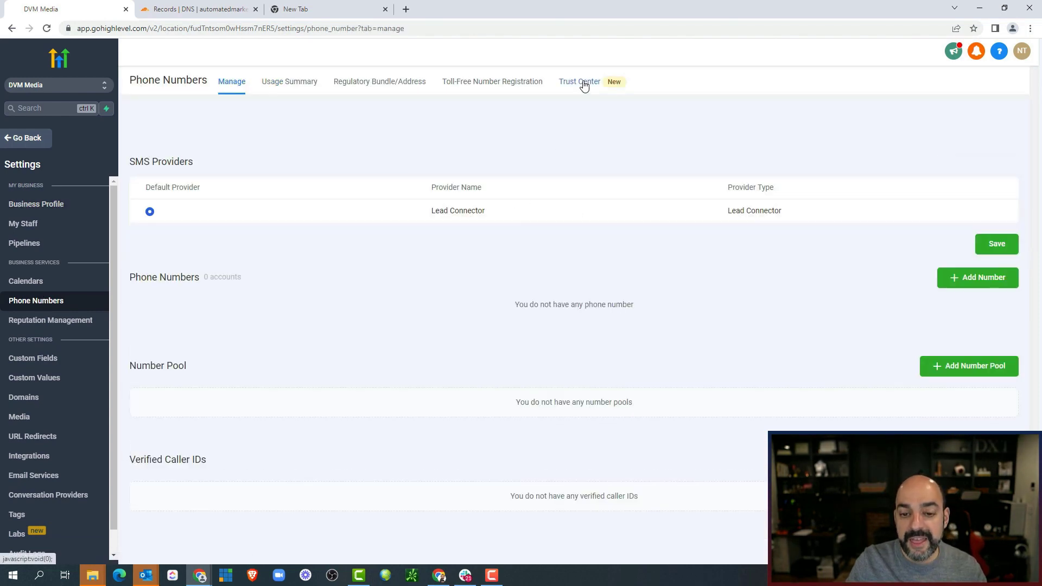
{"action": "left_click", "coordinate": [583, 85]}
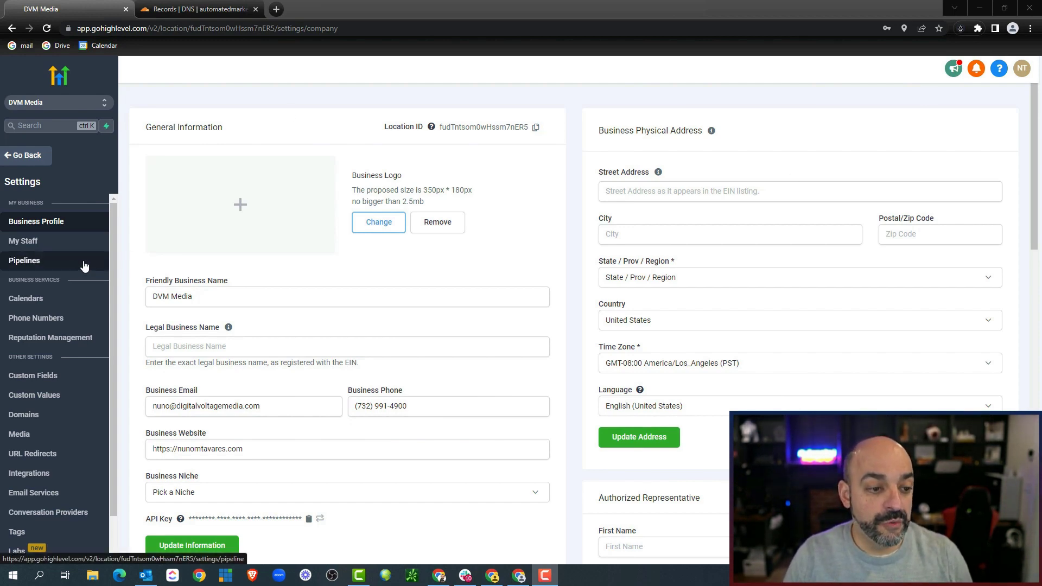
Open the sub-account's domain settings, check the automatedmarketer.co DNS records in Cloudflare and return to HighLevel.
{"action": "left_click", "coordinate": [22, 156]}
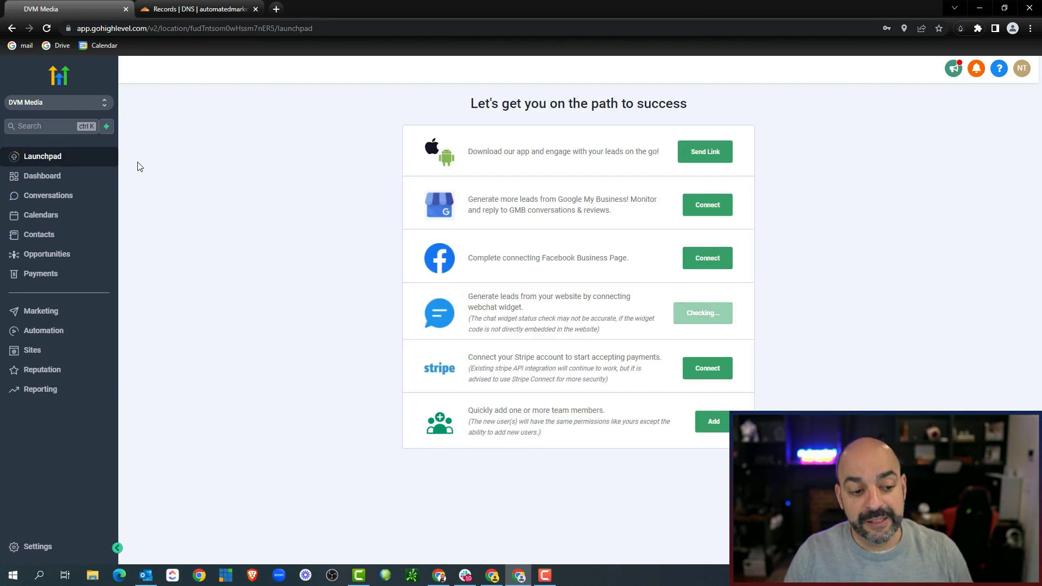
{"action": "left_click", "coordinate": [25, 547]}
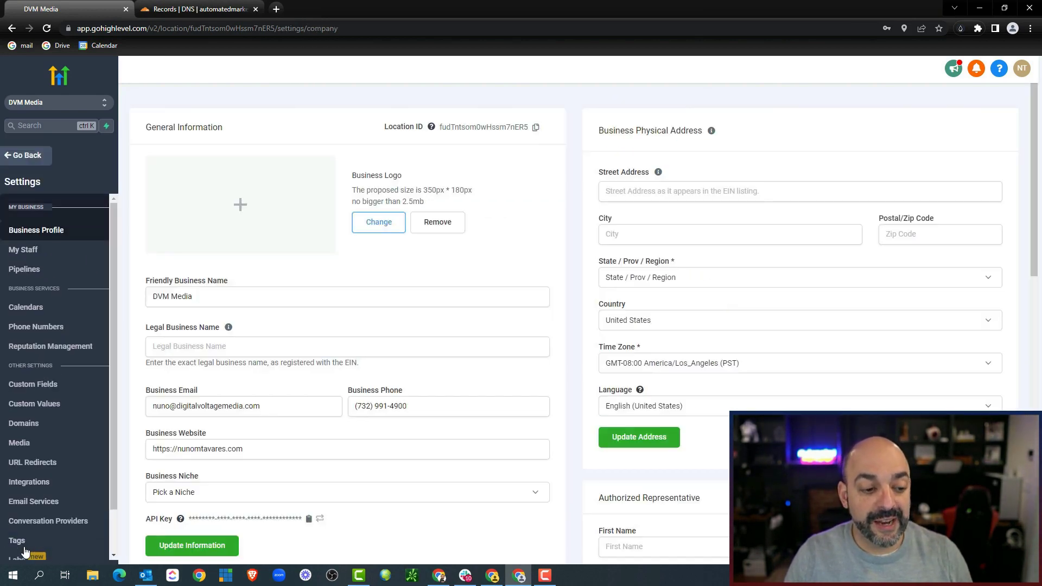
{"action": "scroll", "coordinate": [25, 370], "scroll_direction": "down", "scroll_amount": 1}
{"action": "left_click", "coordinate": [25, 373]}
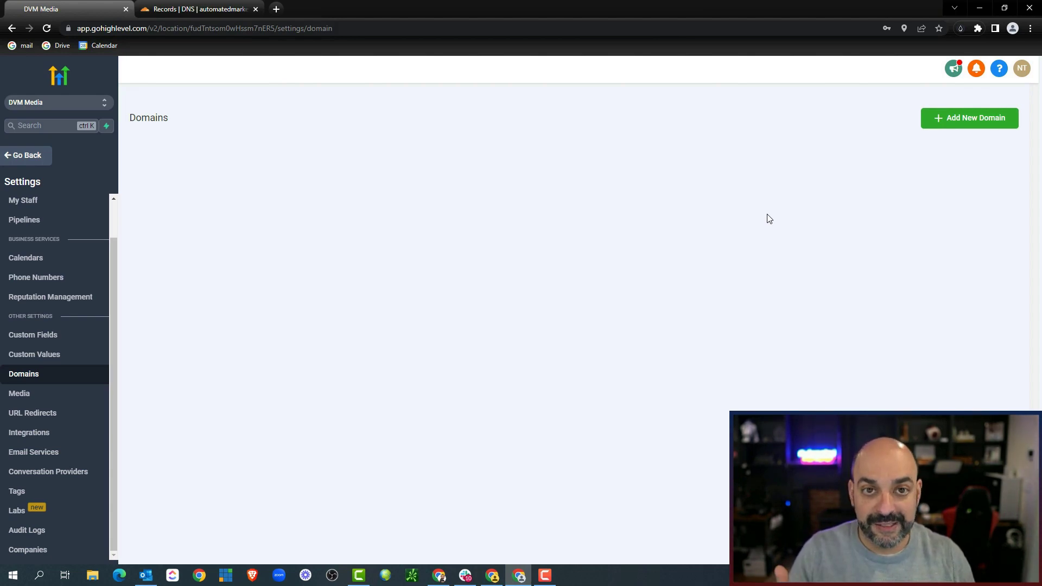
{"action": "left_click", "coordinate": [213, 9]}
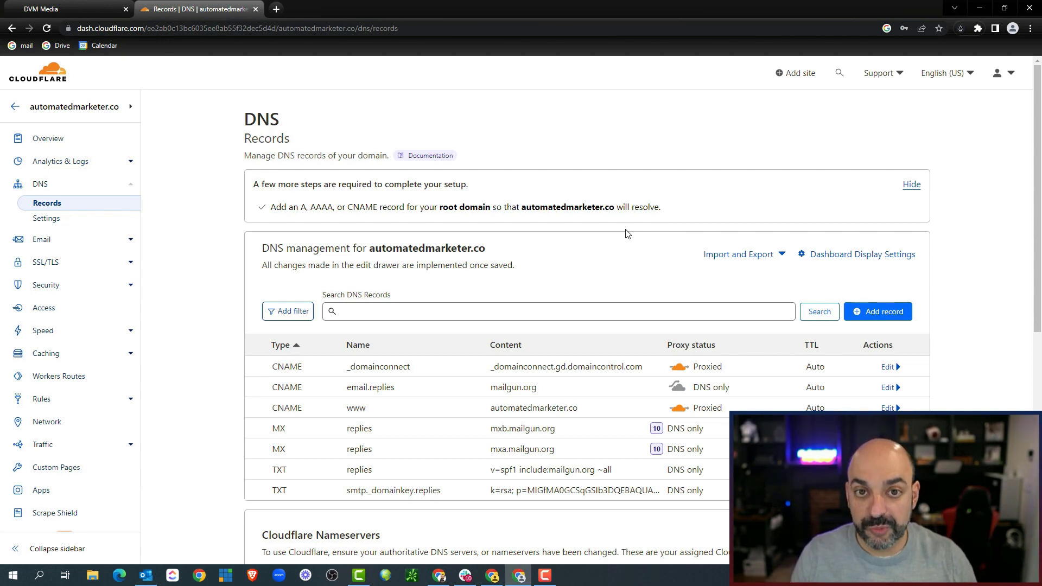
{"action": "left_click", "coordinate": [89, 6]}
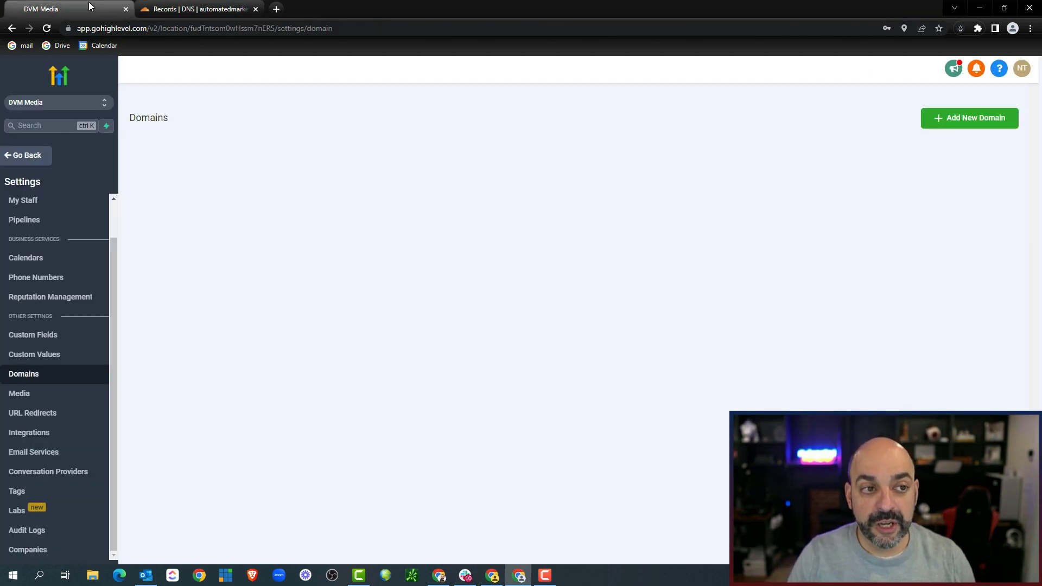
Start adding a new domain to the sub-account and fill in automatedmarketer.co, copied from the Cloudflare DNS page.
{"action": "left_click", "coordinate": [27, 373]}
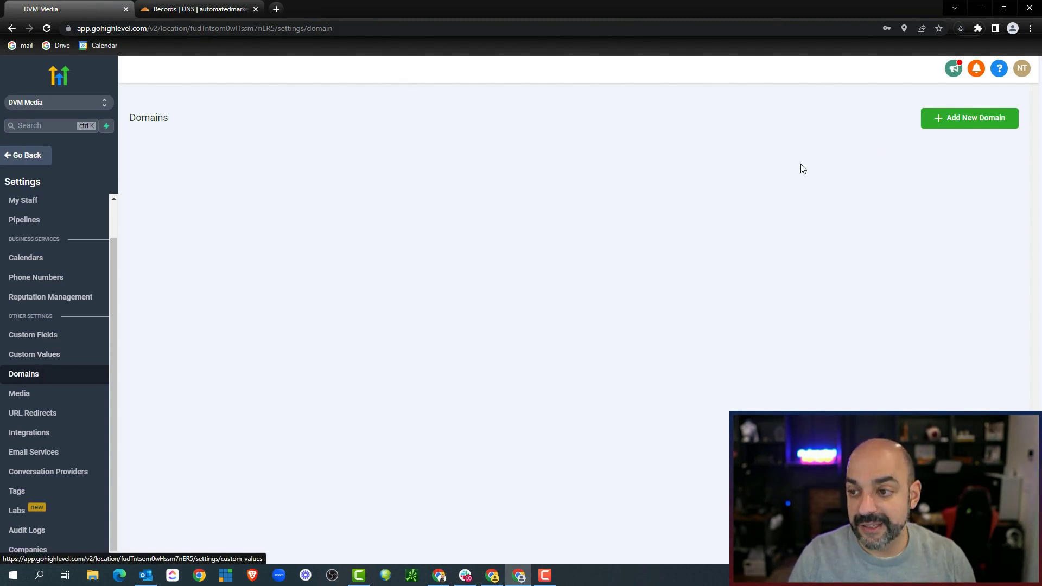
{"action": "left_click", "coordinate": [968, 122]}
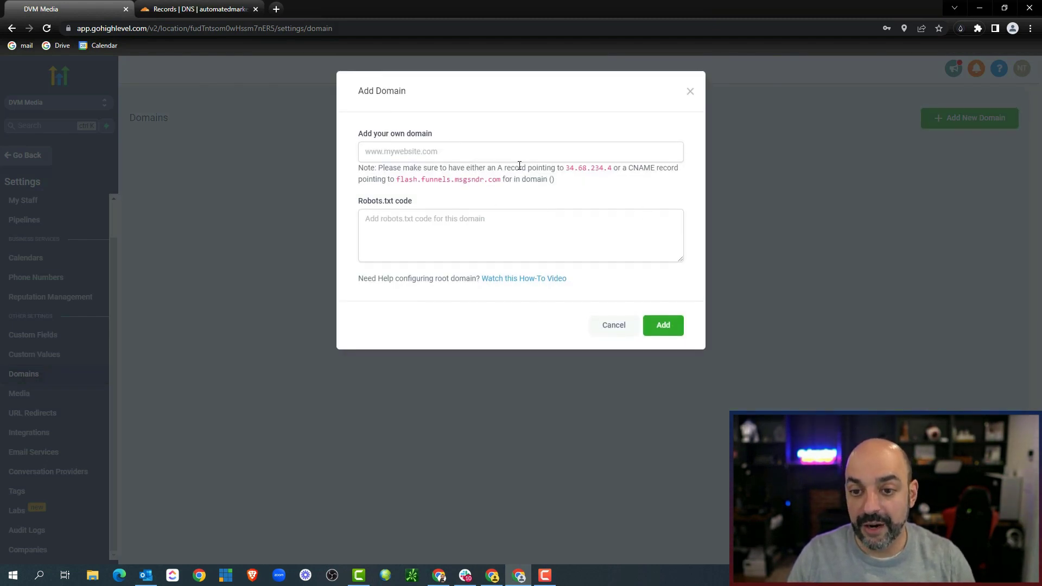
{"action": "left_click", "coordinate": [182, 9]}
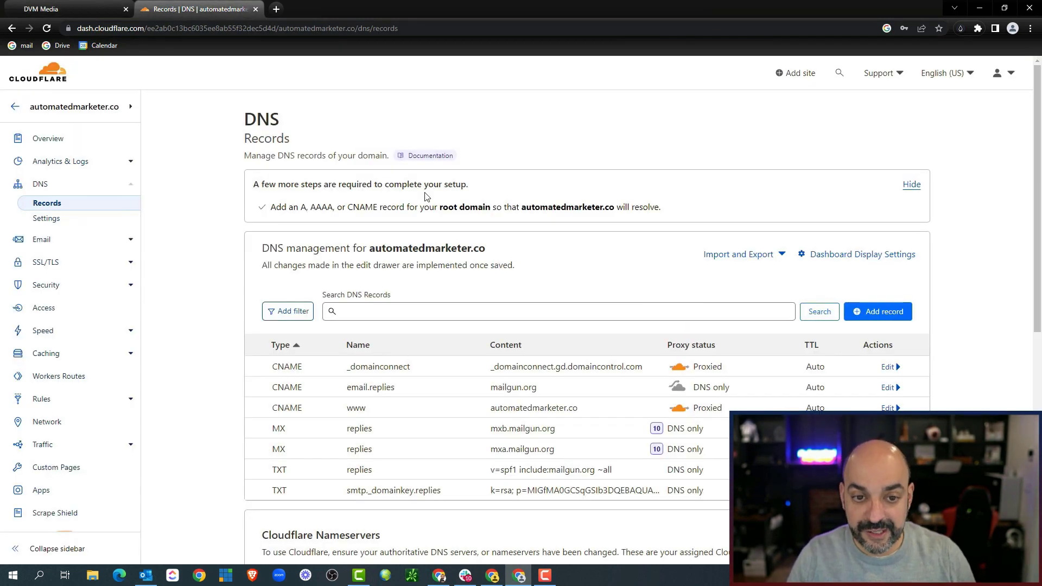
{"action": "left_click_drag", "start_coordinate": [514, 263], "coordinate": [362, 250]}
{"action": "left_click", "coordinate": [667, 257]}
{"action": "left_click_drag", "start_coordinate": [503, 247], "coordinate": [369, 248]}
{"action": "right_click", "coordinate": [414, 248]}
{"action": "left_click", "coordinate": [429, 255]}
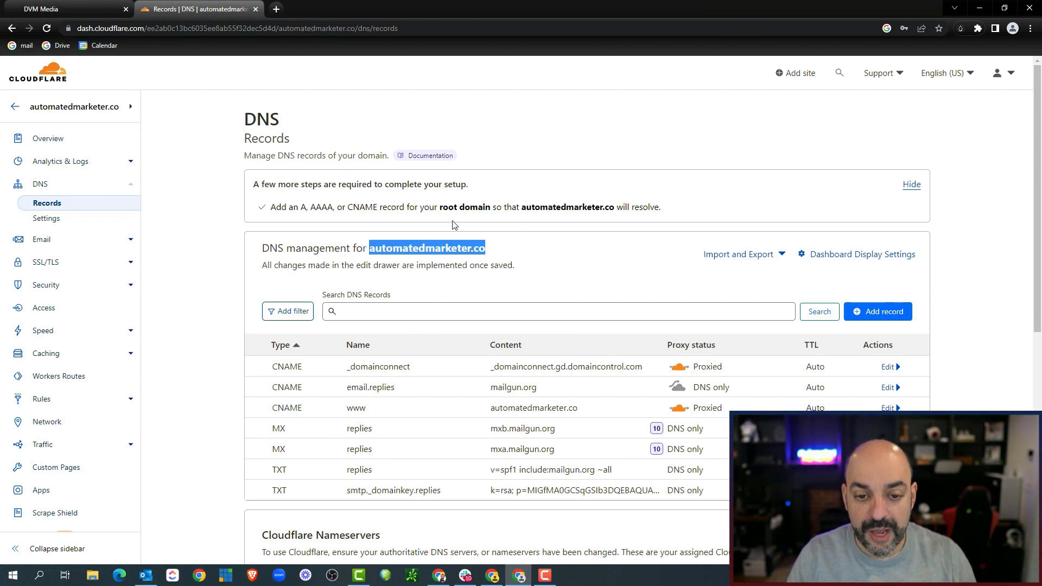
{"action": "left_click", "coordinate": [89, 5]}
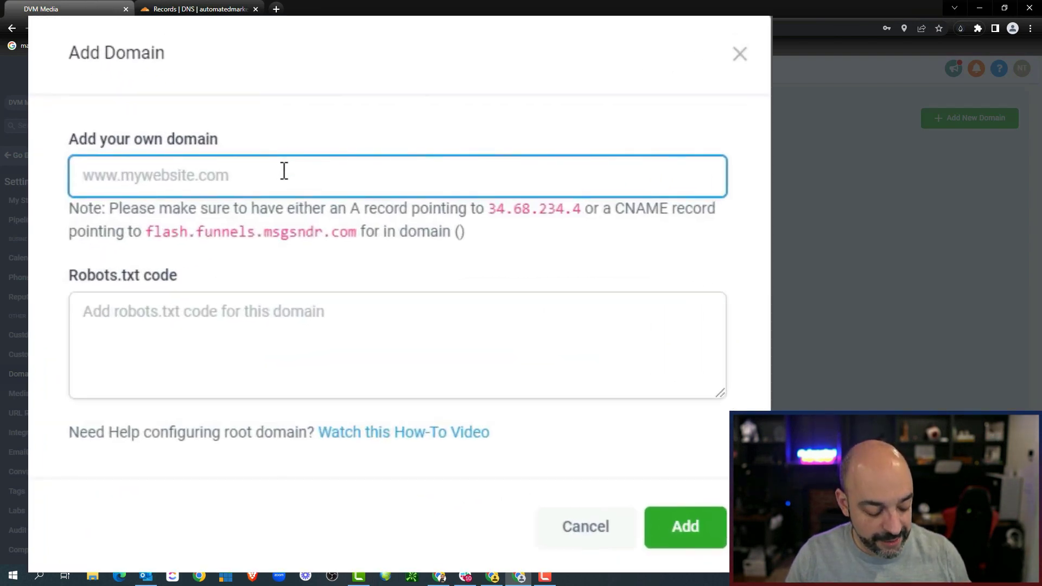
{"action": "key", "text": "ctrl+v"}
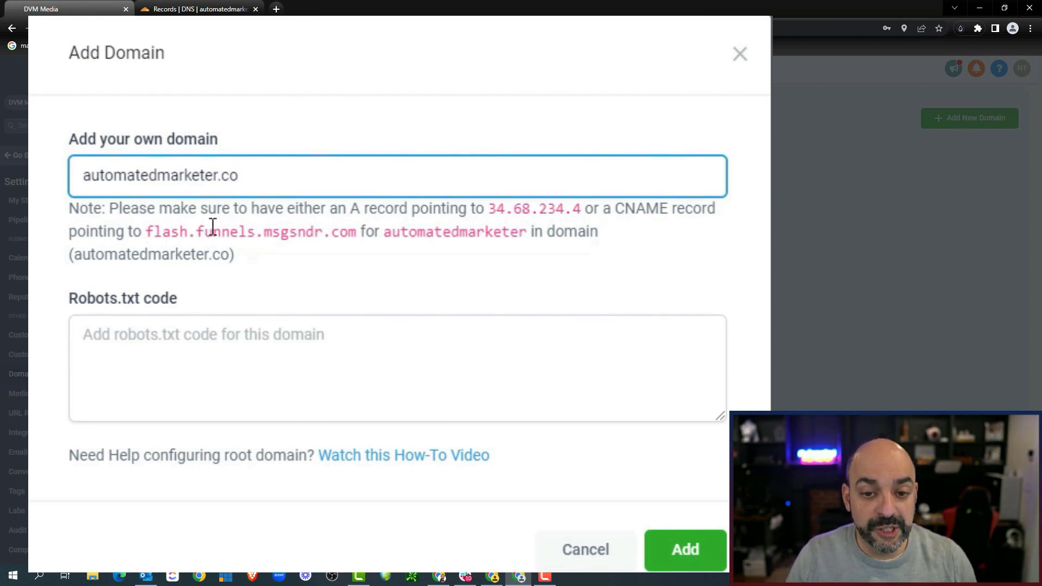
Copy the A record IP address 34.68.234.4 from the note in the Add Domain dialog.
{"action": "left_click_drag", "start_coordinate": [489, 207], "coordinate": [583, 211]}
{"action": "right_click", "coordinate": [583, 211]}
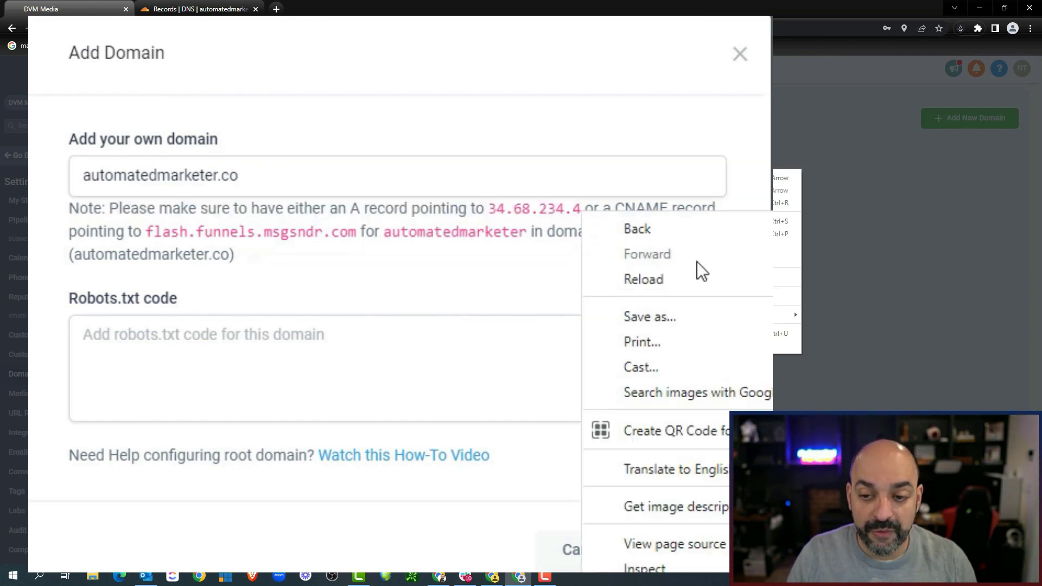
{"action": "left_click", "coordinate": [487, 217]}
{"action": "left_click_drag", "start_coordinate": [488, 210], "coordinate": [572, 209]}
{"action": "right_click", "coordinate": [572, 209]}
{"action": "left_click", "coordinate": [587, 226]}
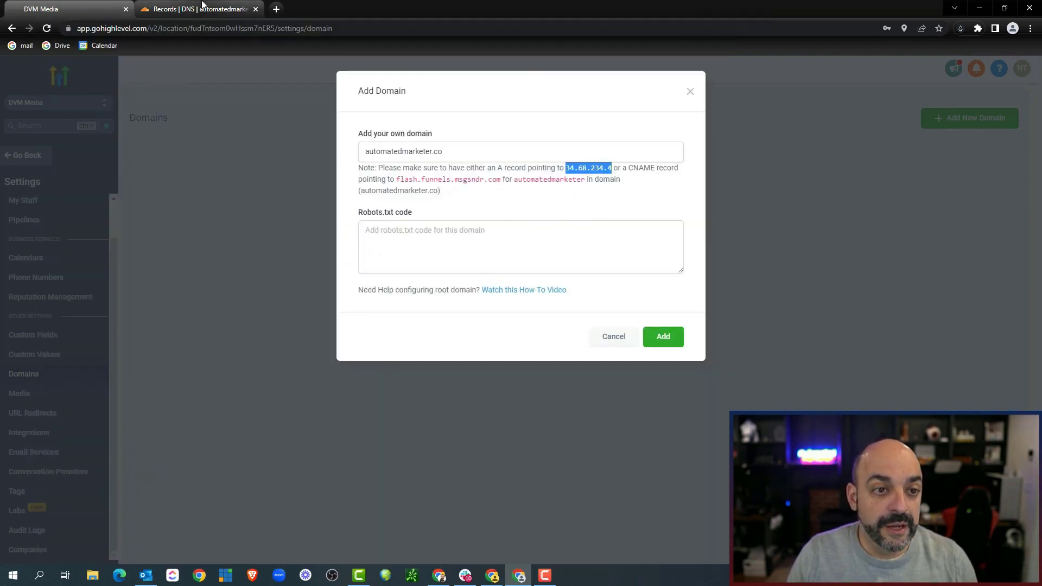
Switch to Cloudflare and start a new A record for automatedmarketer.co with name @ and IPv4 address 34.68.234.4.
{"action": "left_click", "coordinate": [201, 7]}
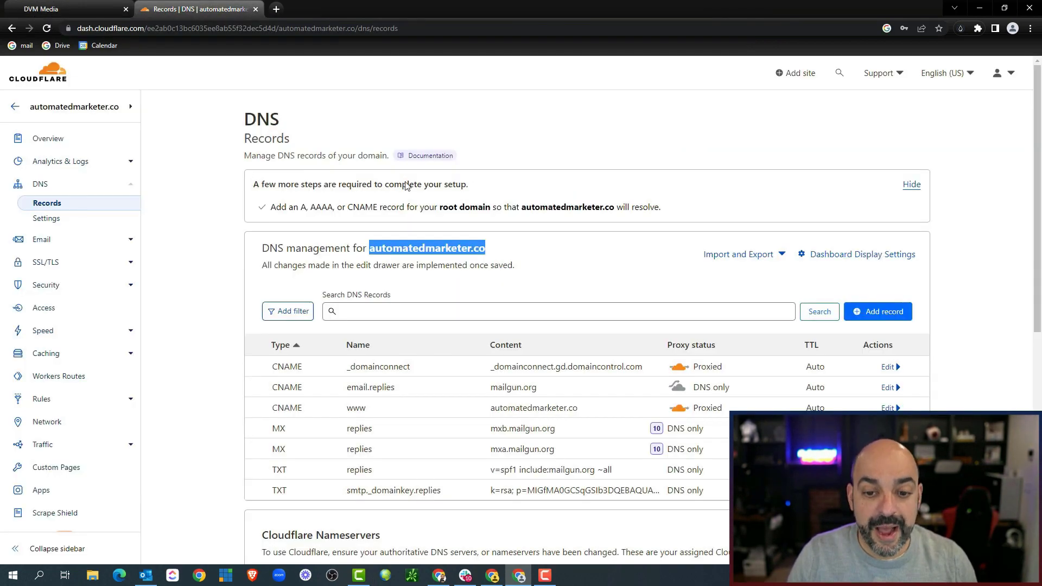
{"action": "left_click", "coordinate": [880, 318]}
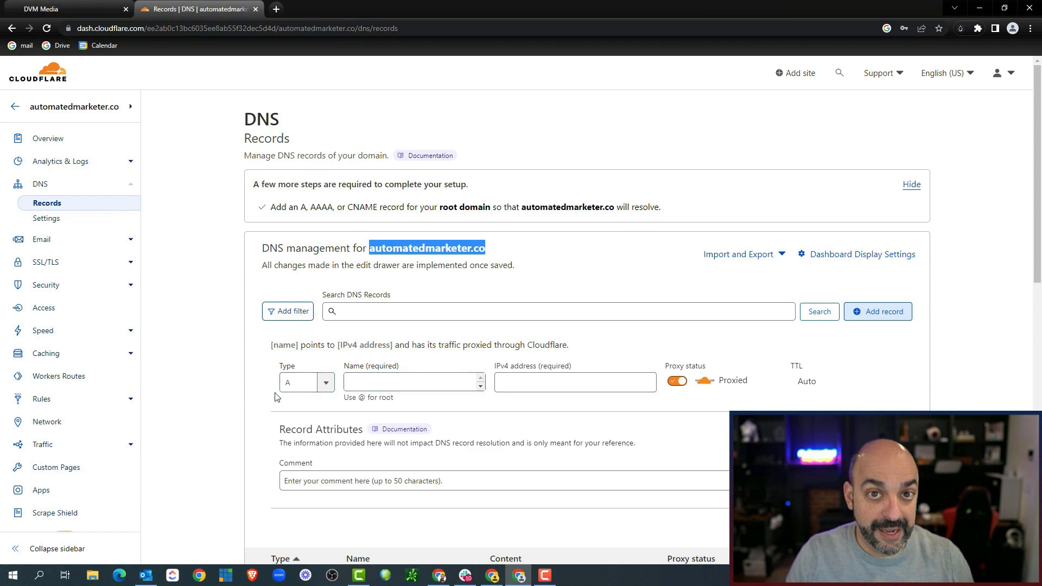
{"action": "scroll", "coordinate": [271, 391], "scroll_direction": "down", "scroll_amount": 3}
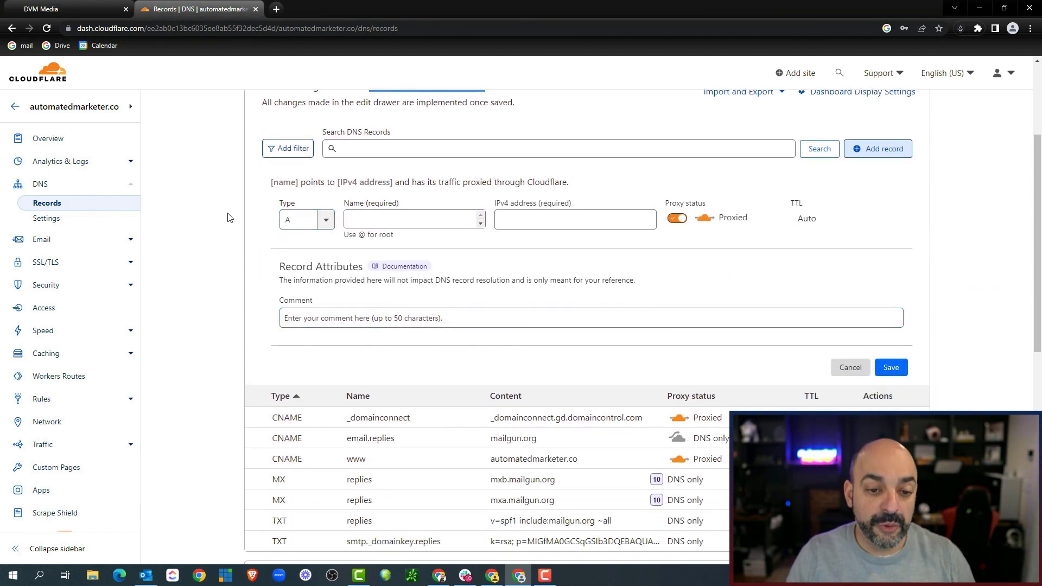
{"action": "left_click", "coordinate": [304, 219]}
{"action": "left_click", "coordinate": [262, 196]}
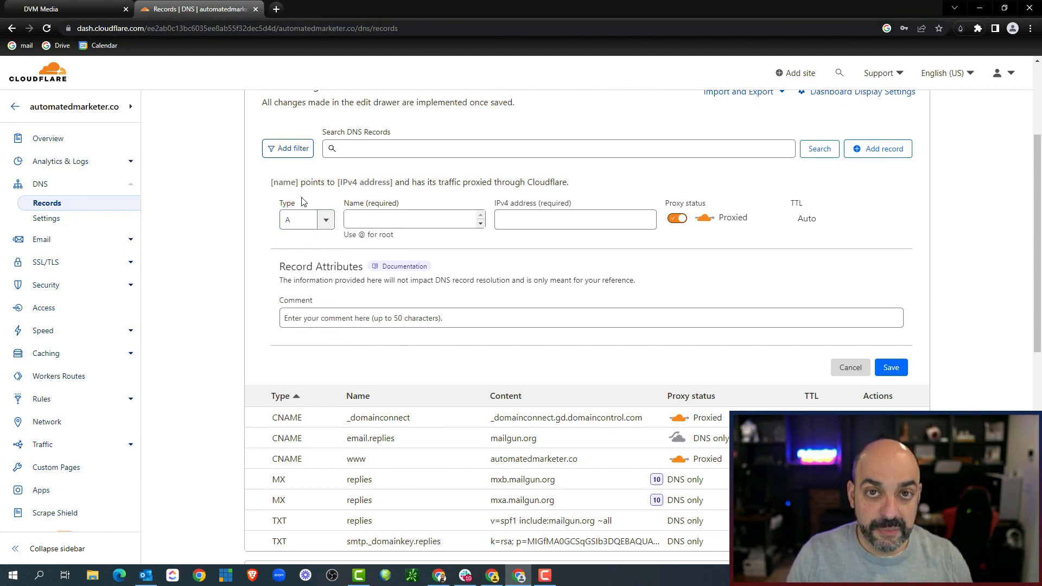
{"action": "left_click", "coordinate": [423, 220]}
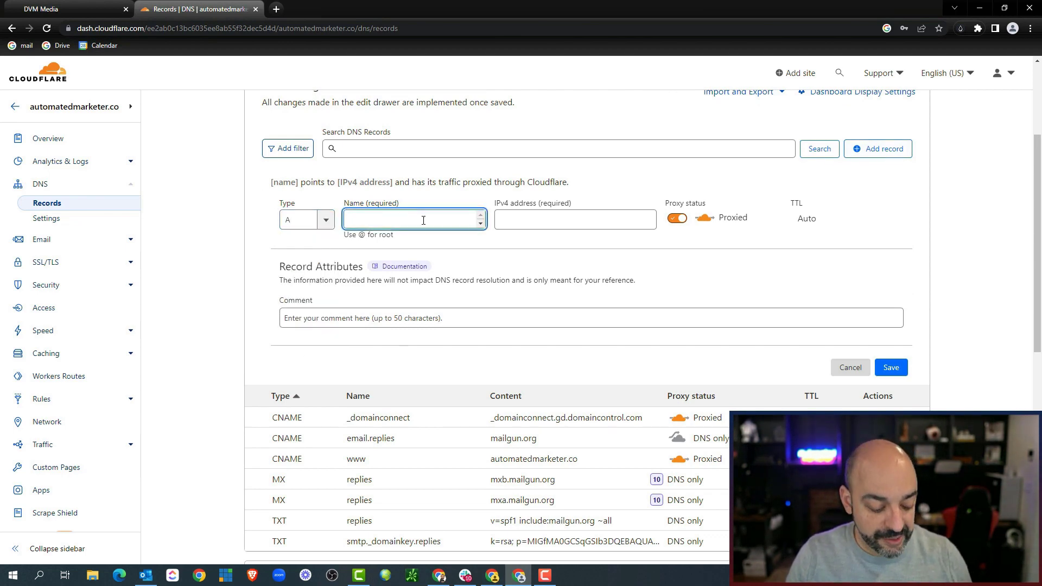
{"action": "type", "text": "@"}
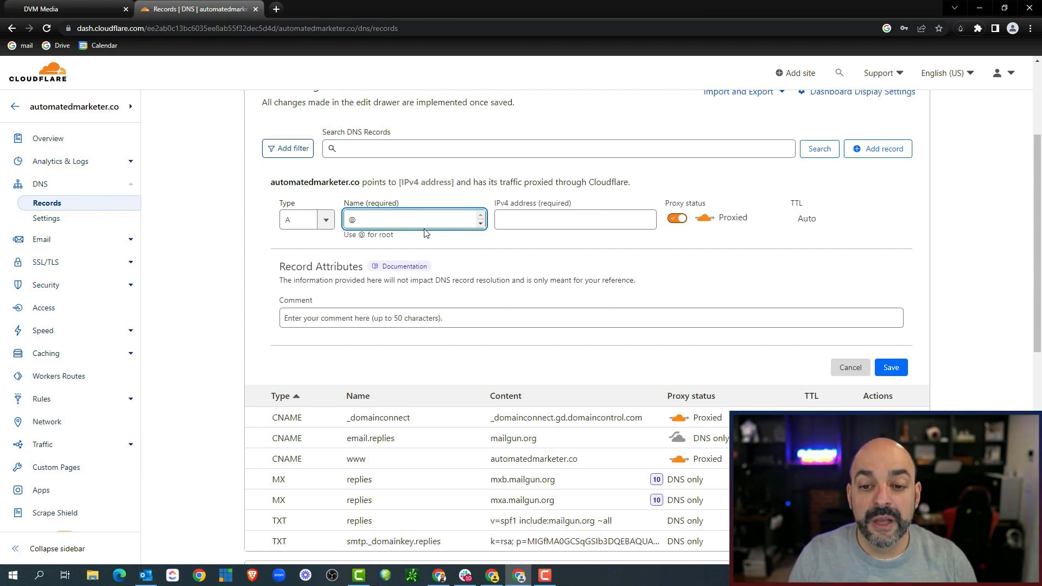
{"action": "left_click", "coordinate": [523, 217]}
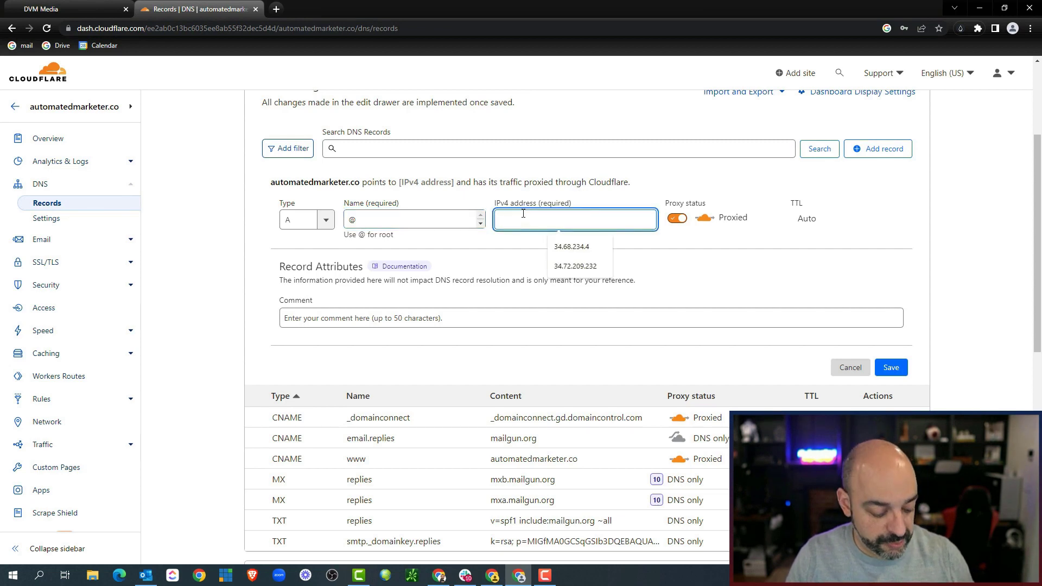
{"action": "left_click", "coordinate": [571, 246]}
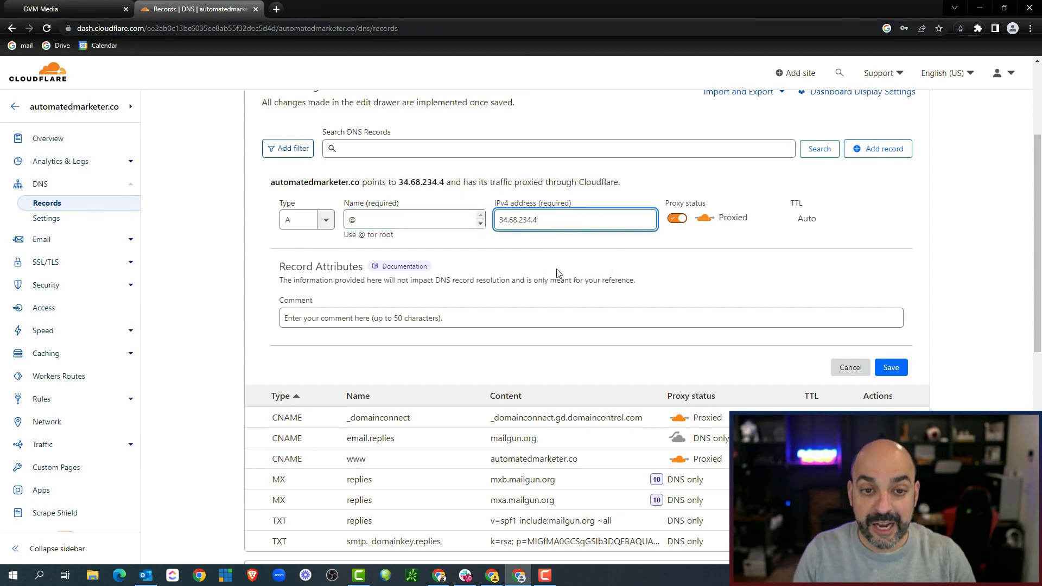
Check the new A record against HighLevel's domain note, set its proxy status to DNS only and save it in Cloudflare.
{"action": "left_click", "coordinate": [65, 9]}
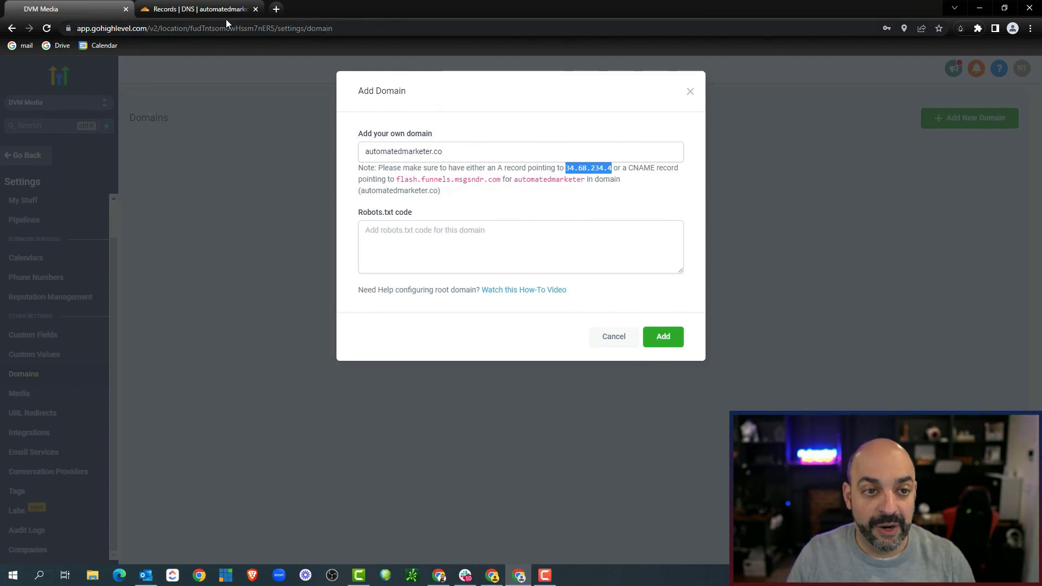
{"action": "left_click", "coordinate": [211, 12]}
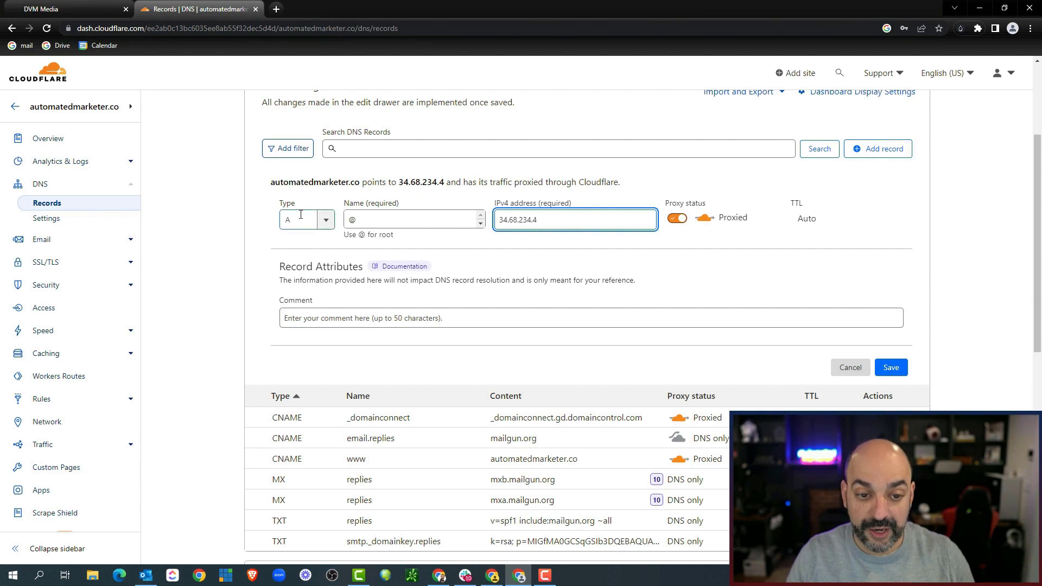
{"action": "scroll", "coordinate": [366, 213], "scroll_direction": "up", "scroll_amount": 3}
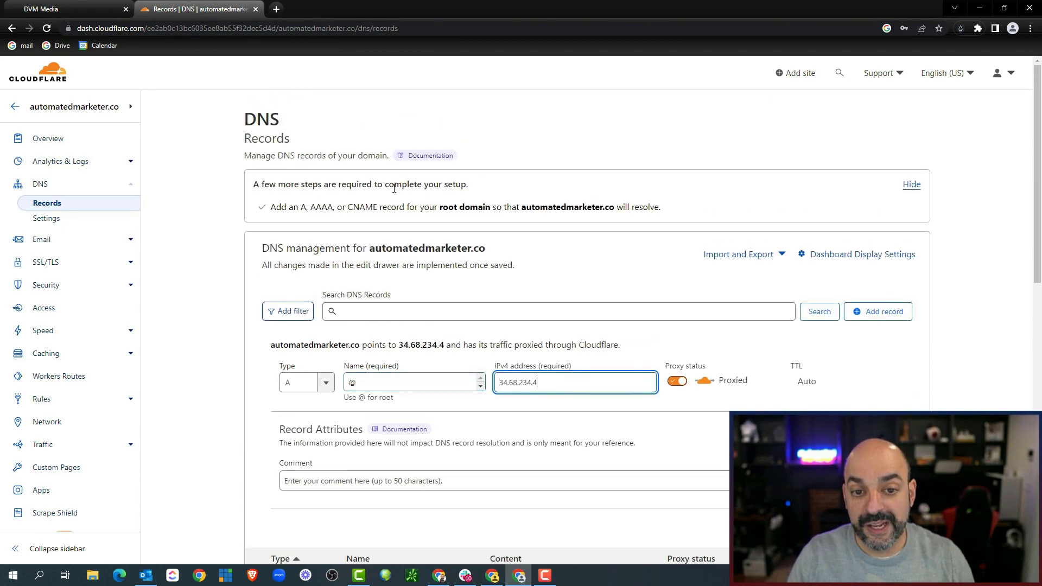
{"action": "scroll", "coordinate": [461, 244], "scroll_direction": "down", "scroll_amount": 3}
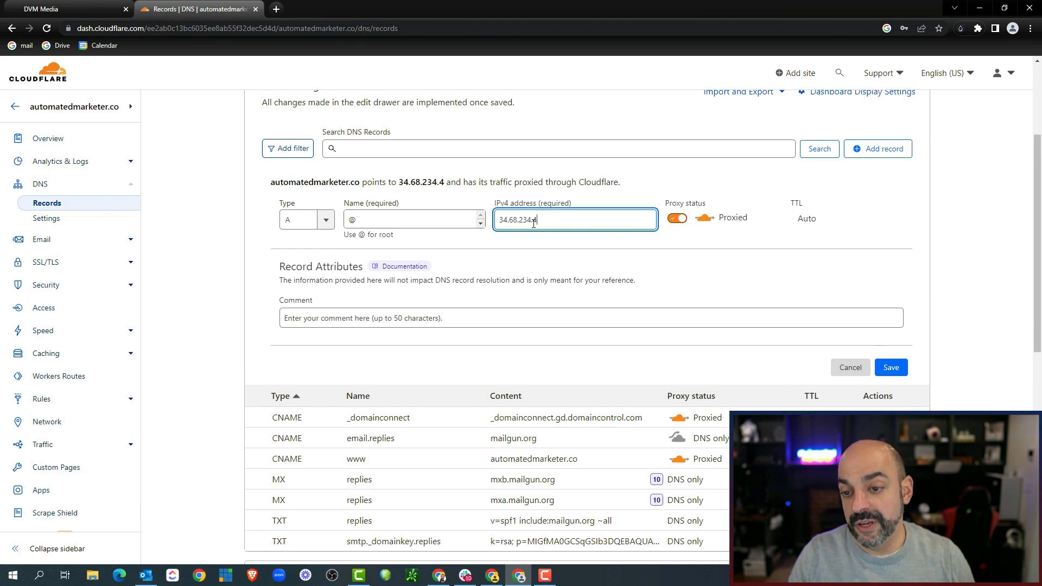
{"action": "left_click", "coordinate": [678, 217]}
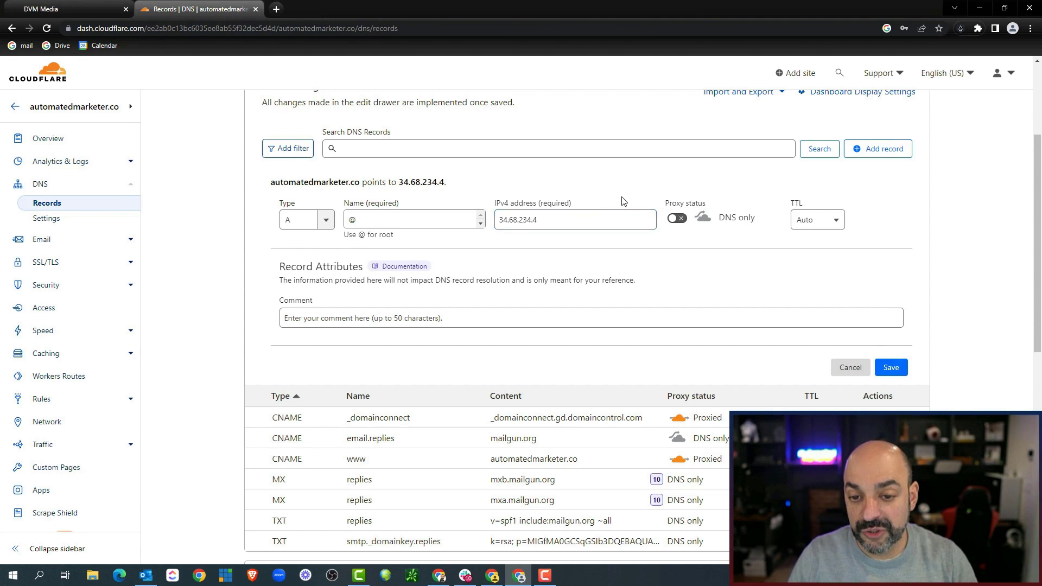
{"action": "left_click", "coordinate": [893, 368]}
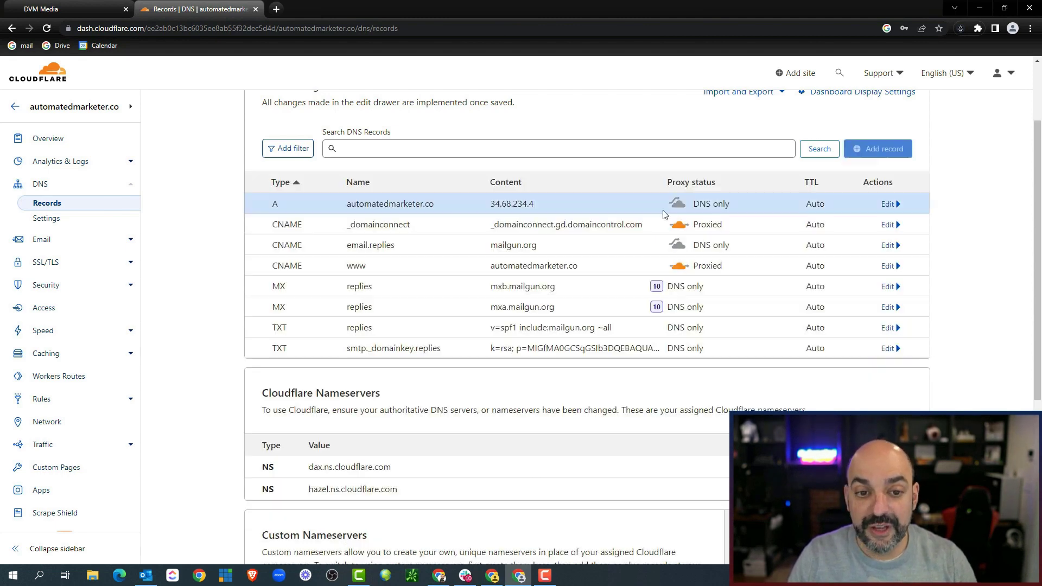
Return to HighLevel, add automatedmarketer.co to the sub-account and close the Link Domain dialog without linking a funnel.
{"action": "left_click", "coordinate": [86, 11]}
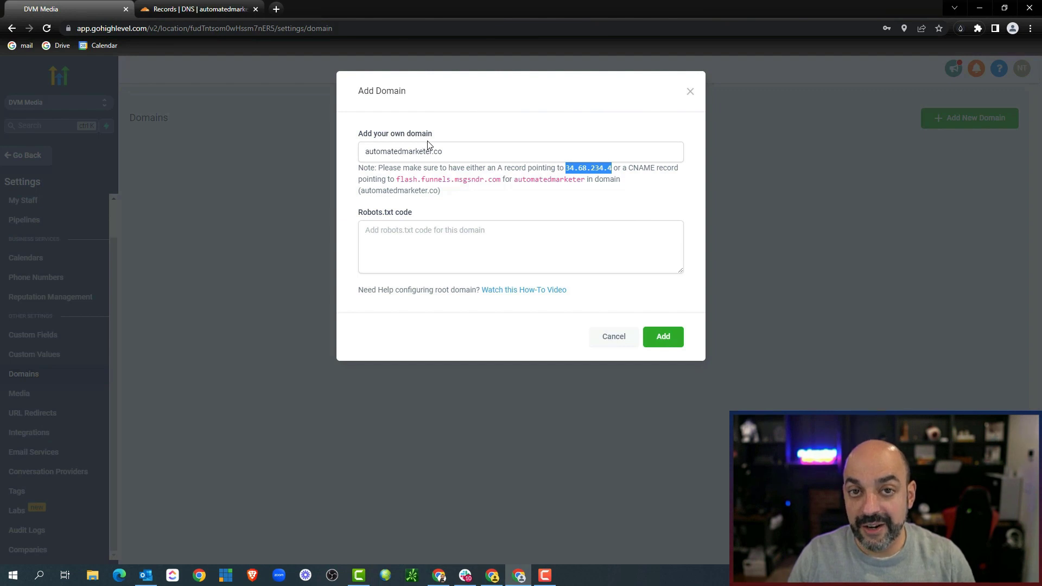
{"action": "left_click", "coordinate": [658, 342]}
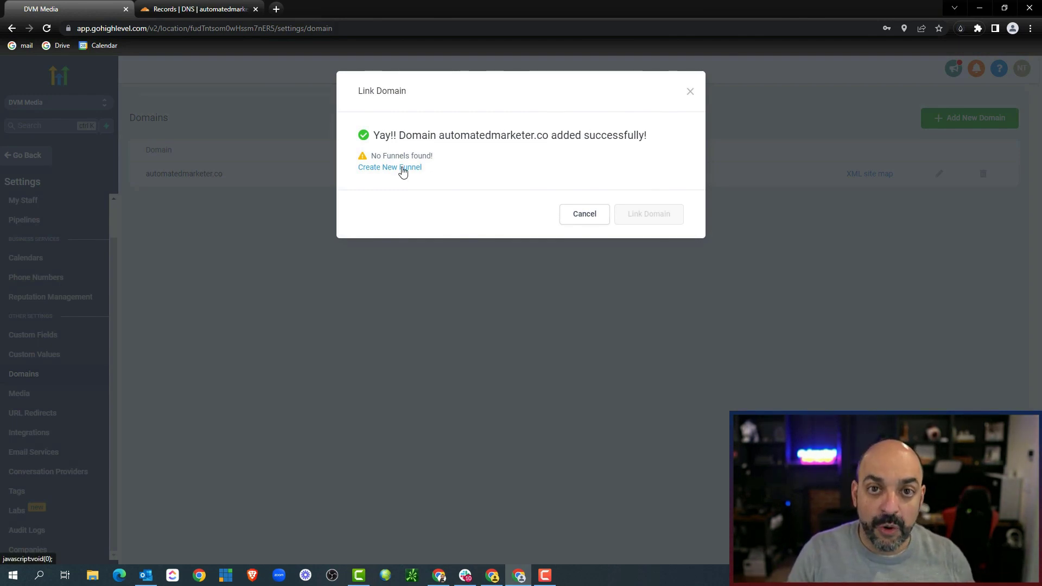
{"action": "left_click", "coordinate": [689, 92]}
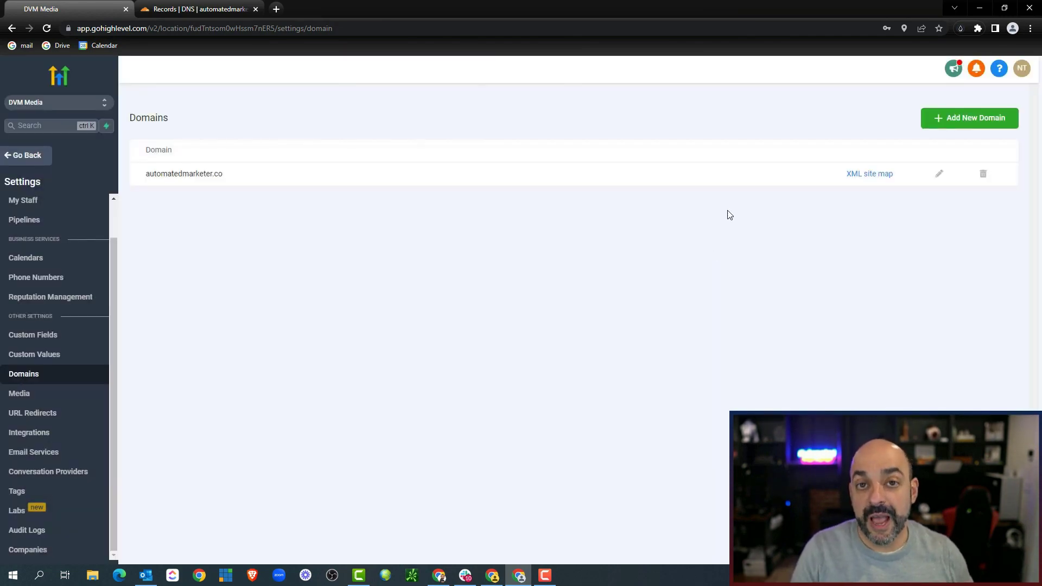